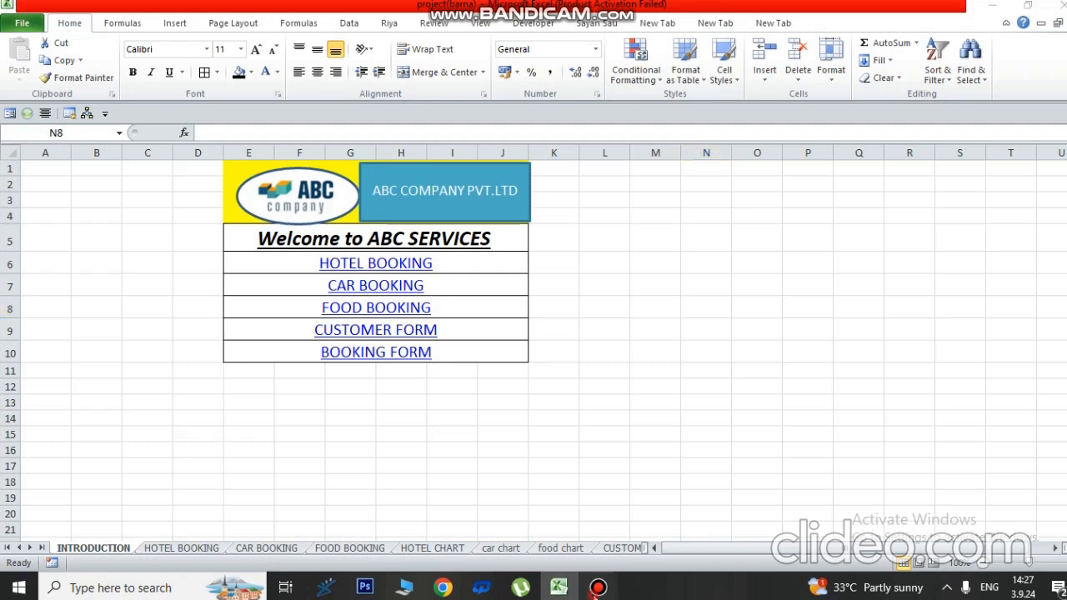
pyautogui.click(598, 588)
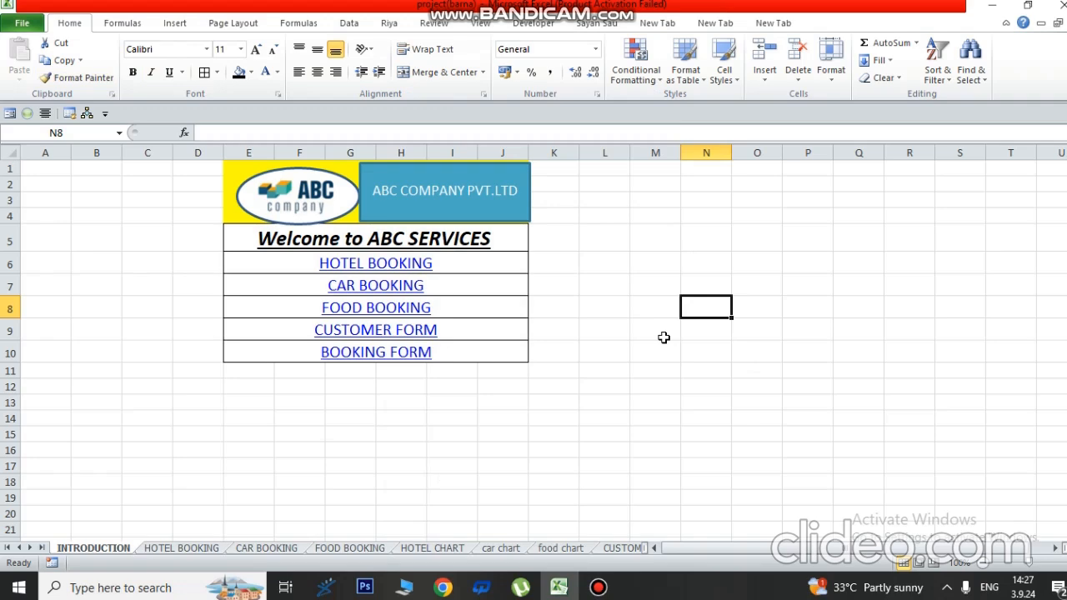
# - Remove the old hyperlink in E6 and relink it to the HOTEL BOOKING sheet in this document
pyautogui.scroll(2, 1022, 537)
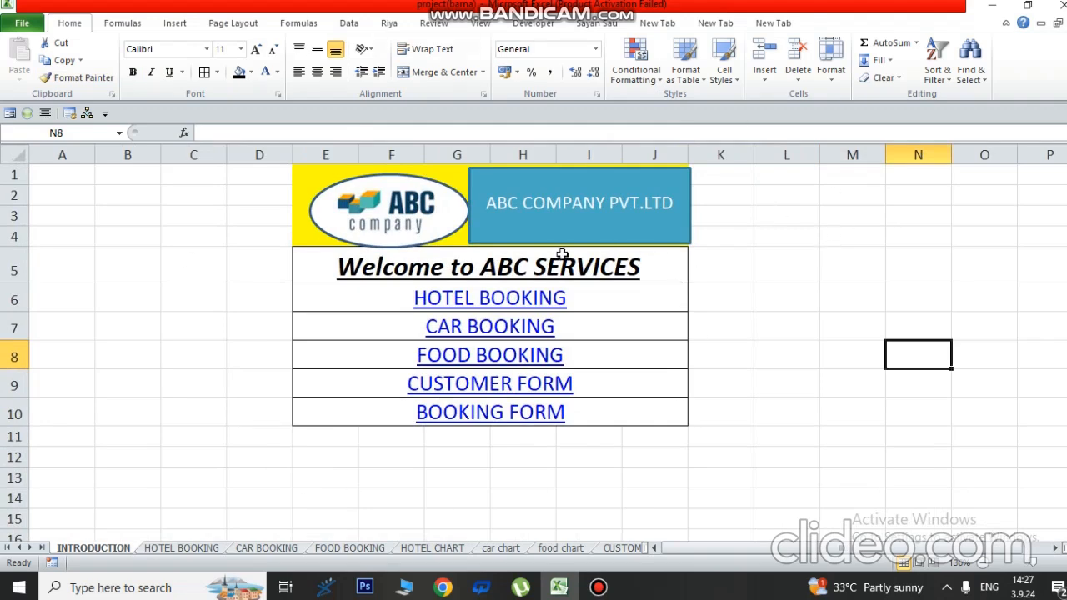
pyautogui.rightClick(467, 298)
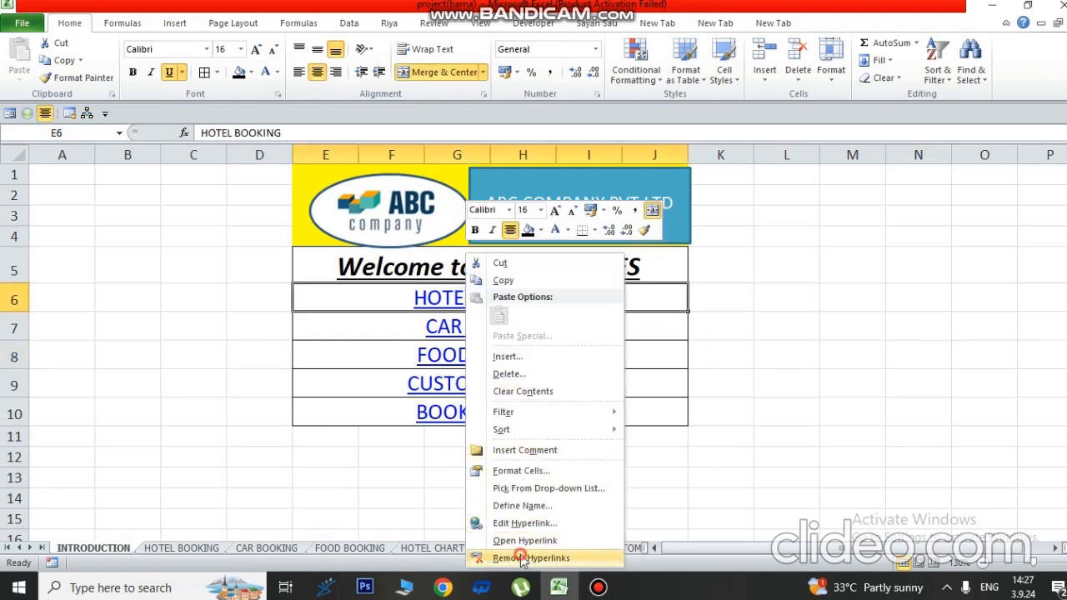
pyautogui.click(525, 558)
pyautogui.rightClick(364, 293)
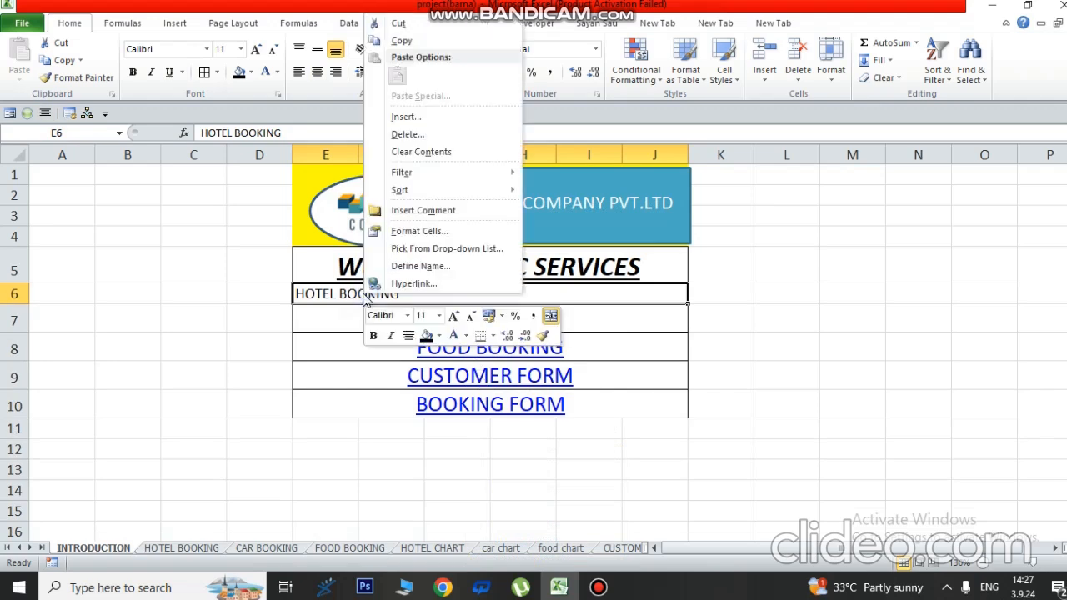
pyautogui.click(404, 284)
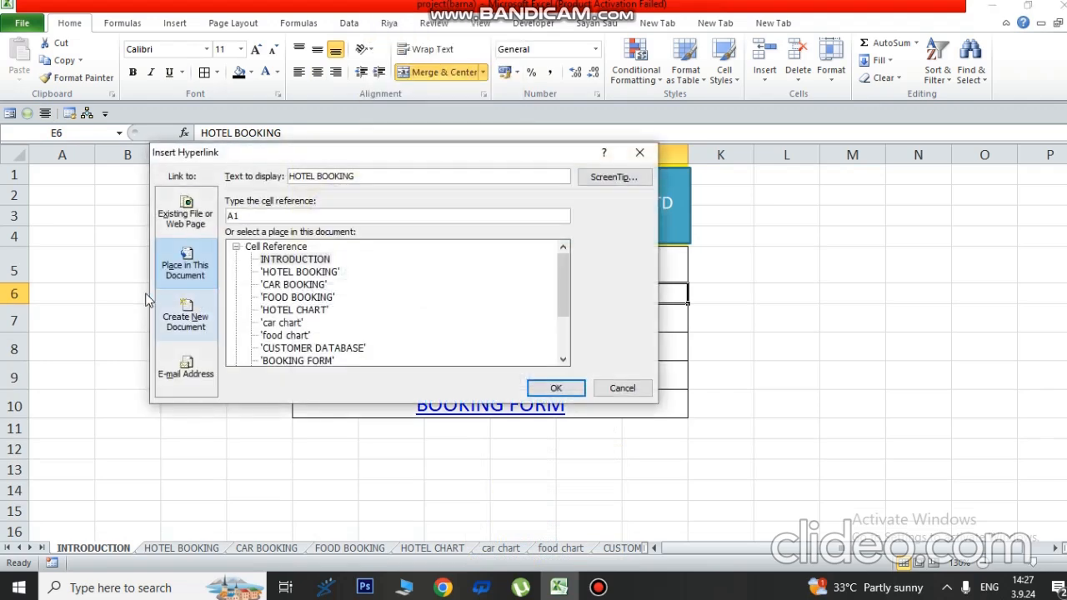
pyautogui.click(190, 321)
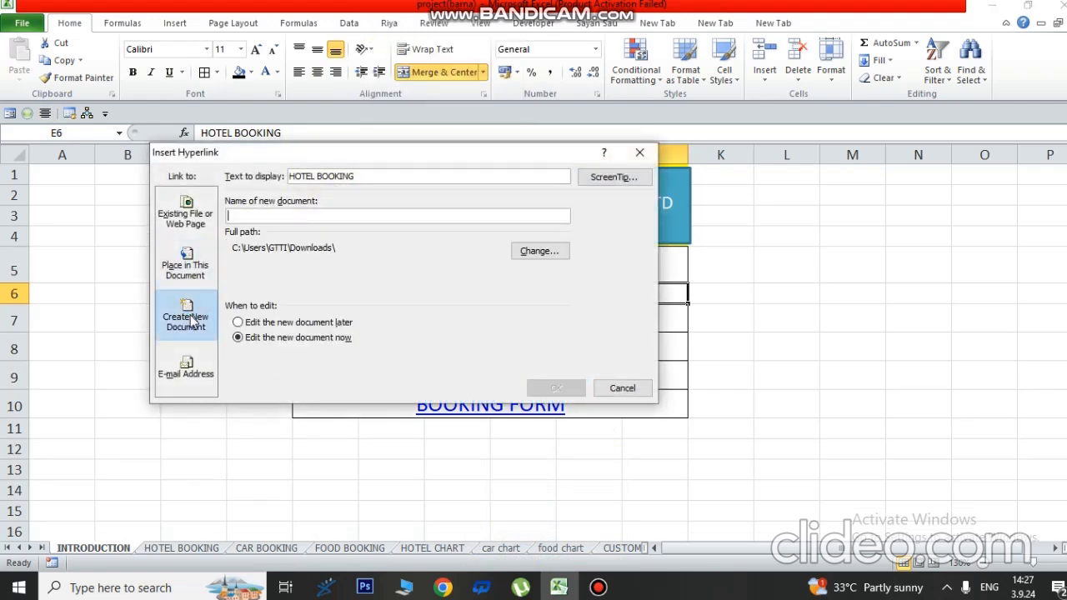
pyautogui.click(185, 263)
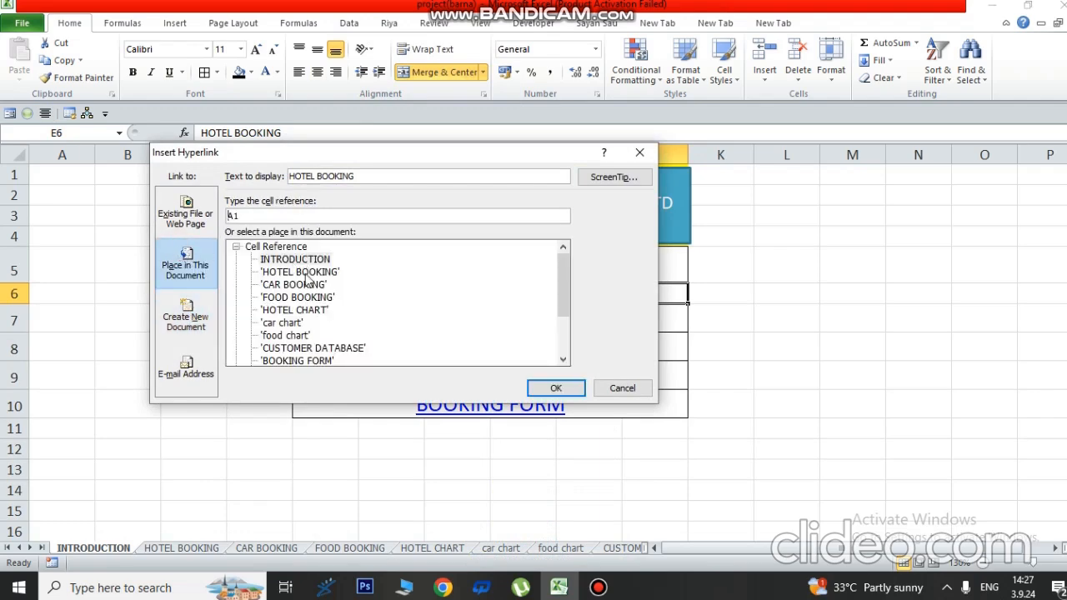
pyautogui.click(305, 272)
pyautogui.click(560, 387)
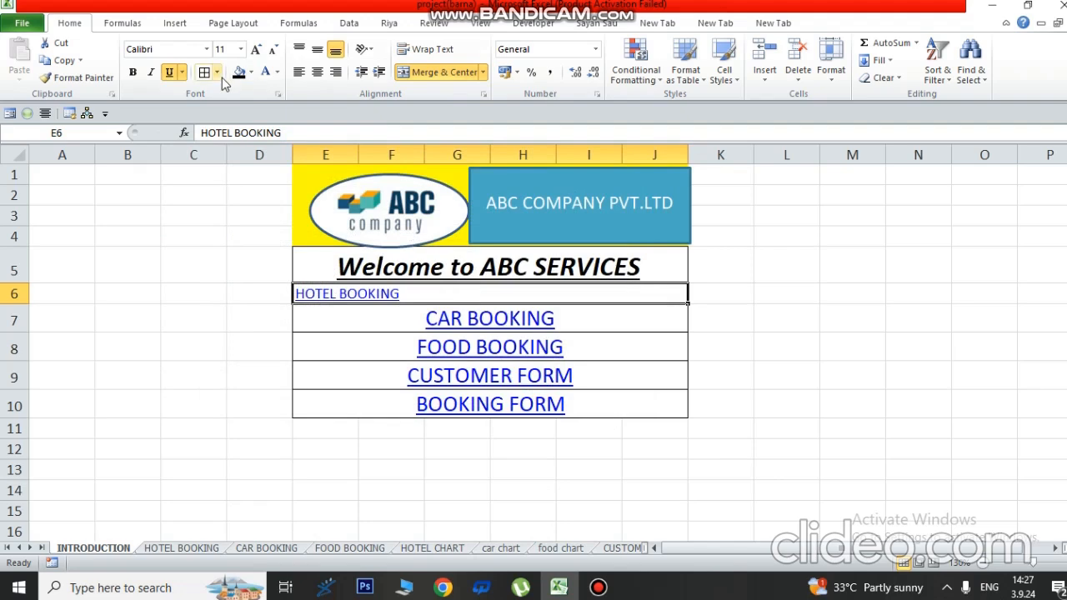
# - Centre the HOTEL BOOKING text and enlarge its font four steps
pyautogui.click(322, 75)
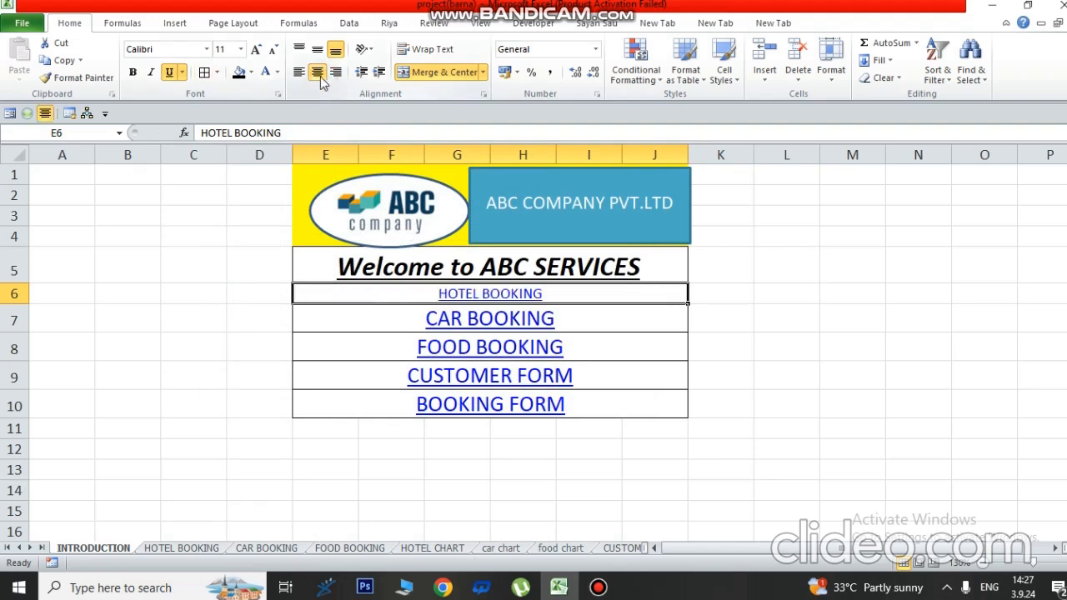
pyautogui.click(256, 50)
pyautogui.click(256, 50)
pyautogui.click(256, 50)
pyautogui.click(256, 50)
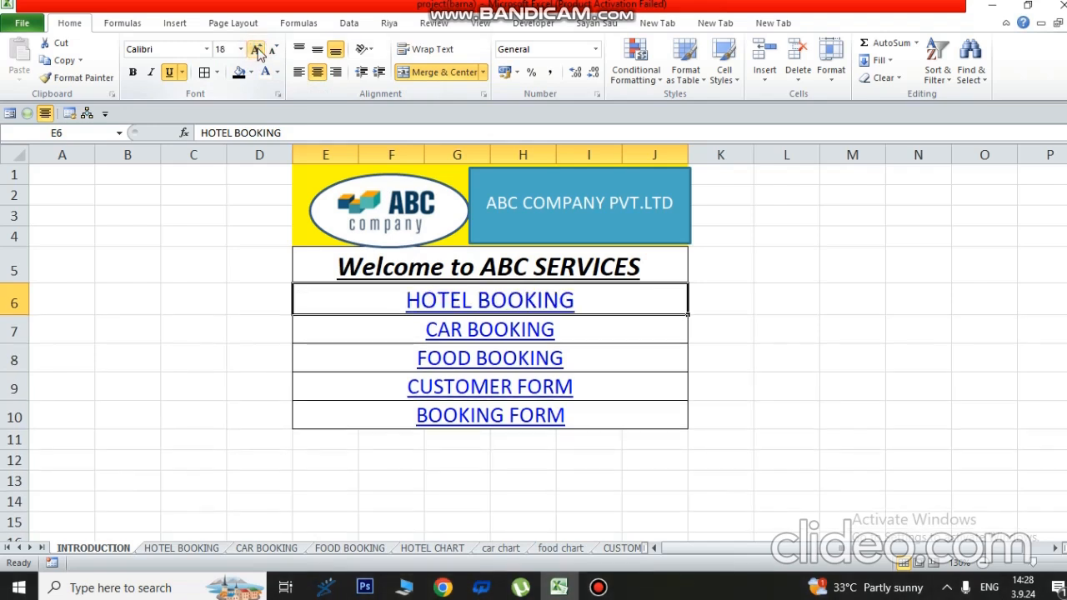
pyautogui.click(824, 380)
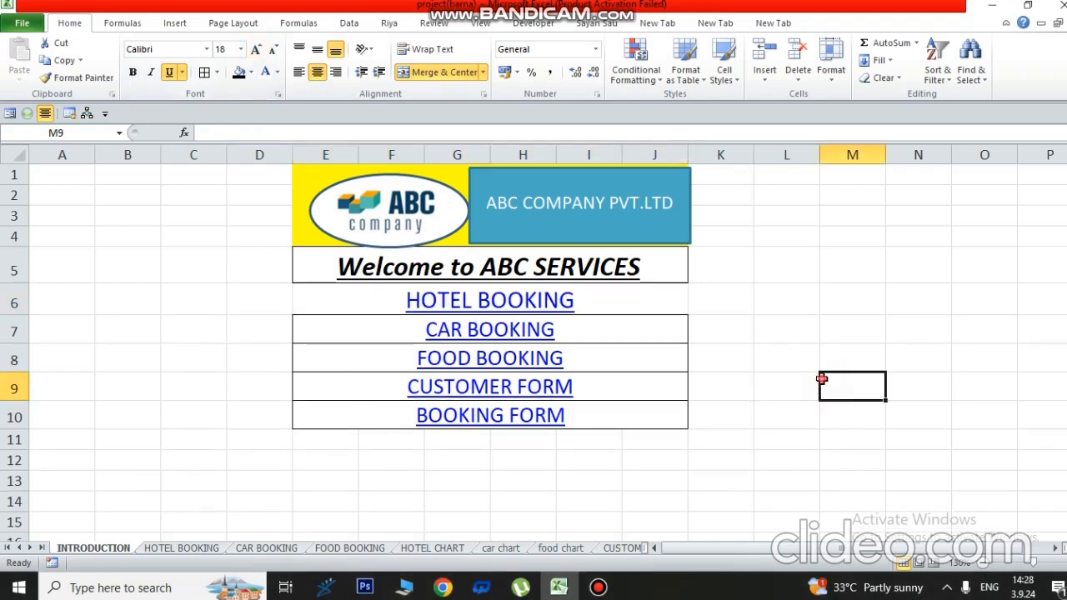
# - Copy CAR BOOKING's formatting onto HOTEL BOOKING, then follow the HOTEL BOOKING link
pyautogui.click(328, 331)
pyautogui.click(56, 77)
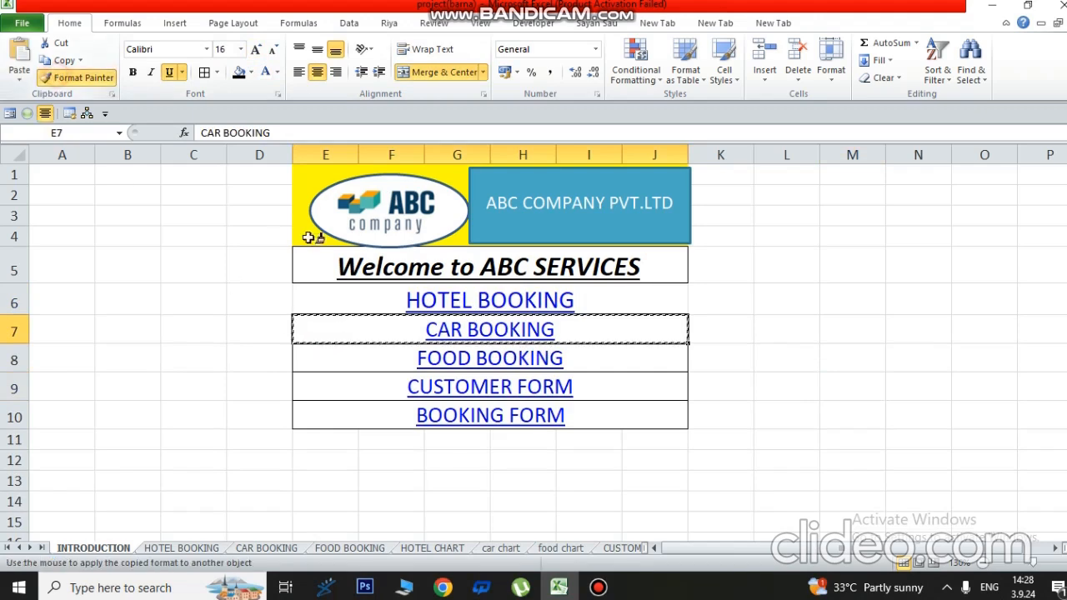
pyautogui.click(331, 304)
pyautogui.click(621, 328)
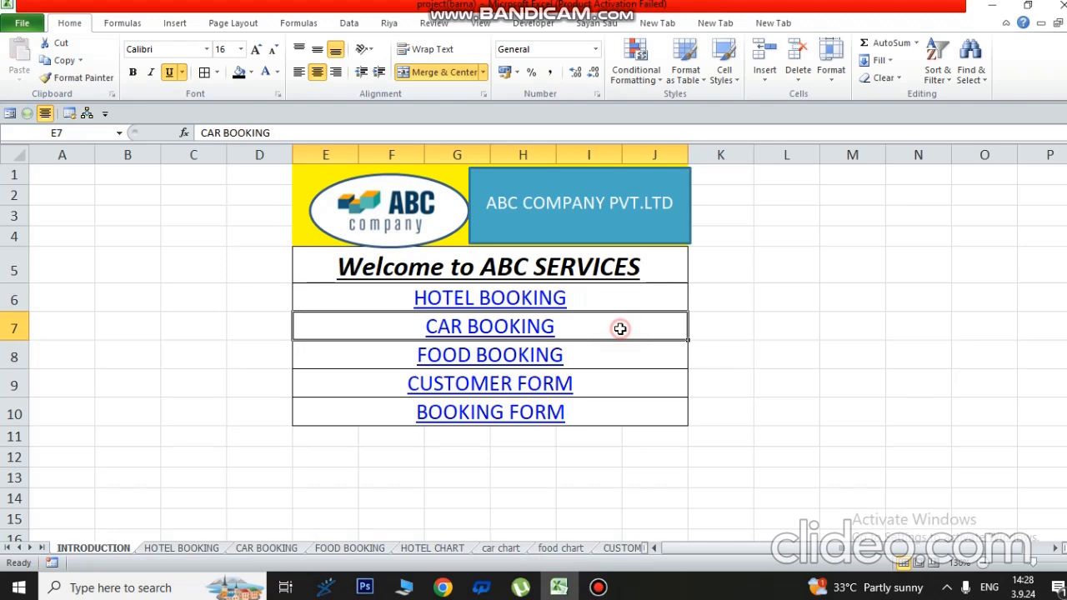
pyautogui.click(536, 305)
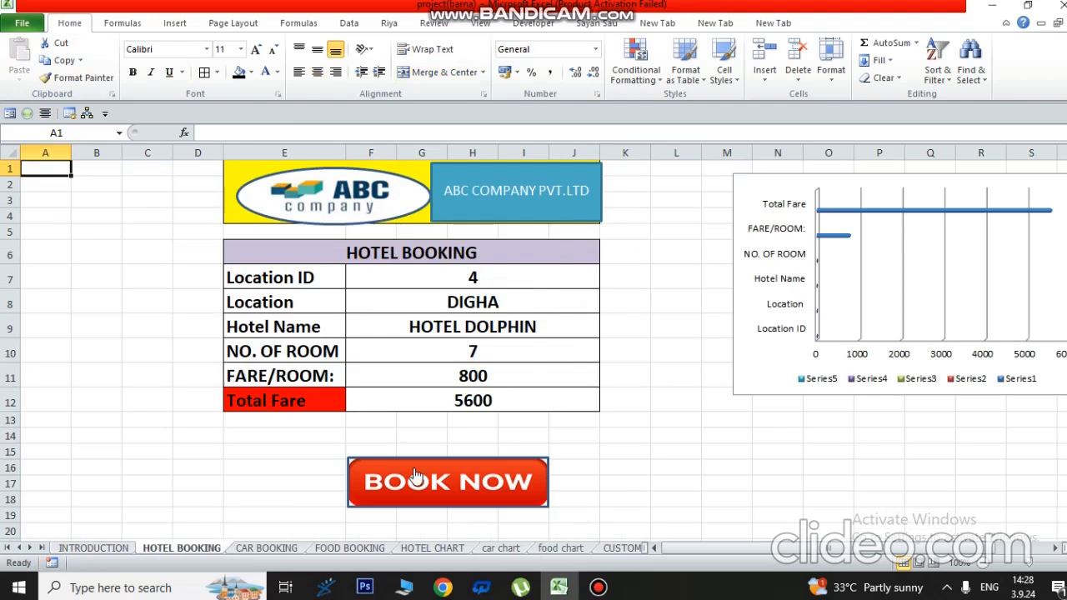
# - Choose Location ID 2 from the dropdown in F7
pyautogui.click(483, 277)
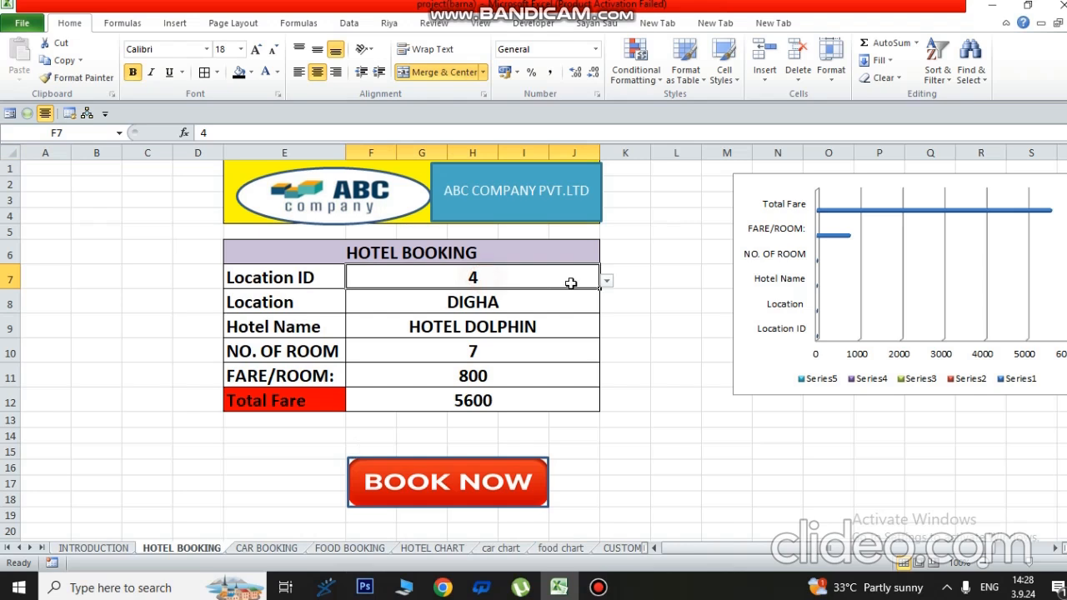
pyautogui.click(607, 282)
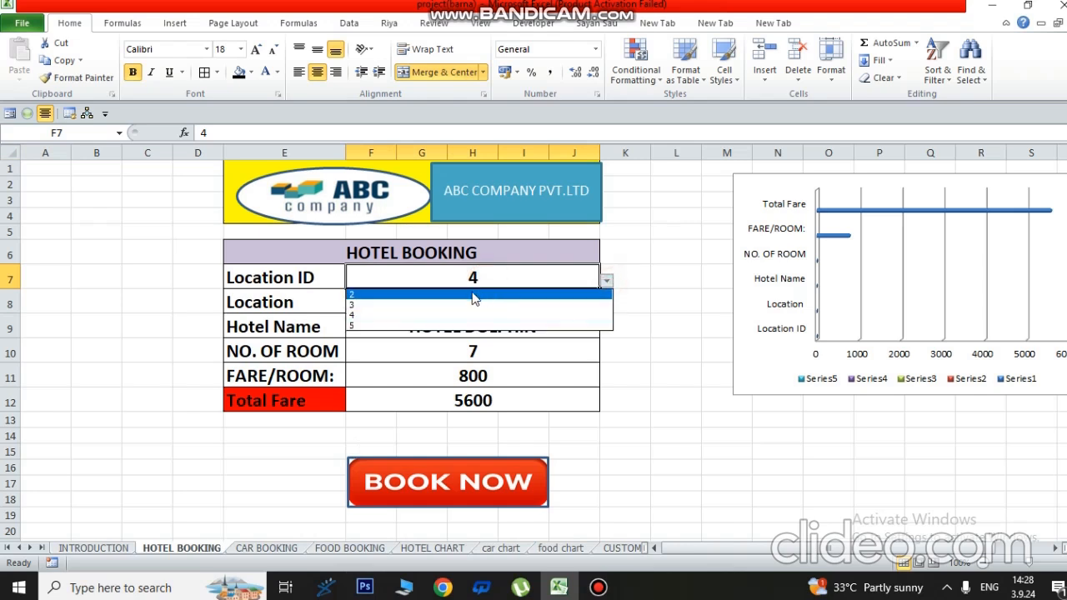
pyautogui.click(515, 297)
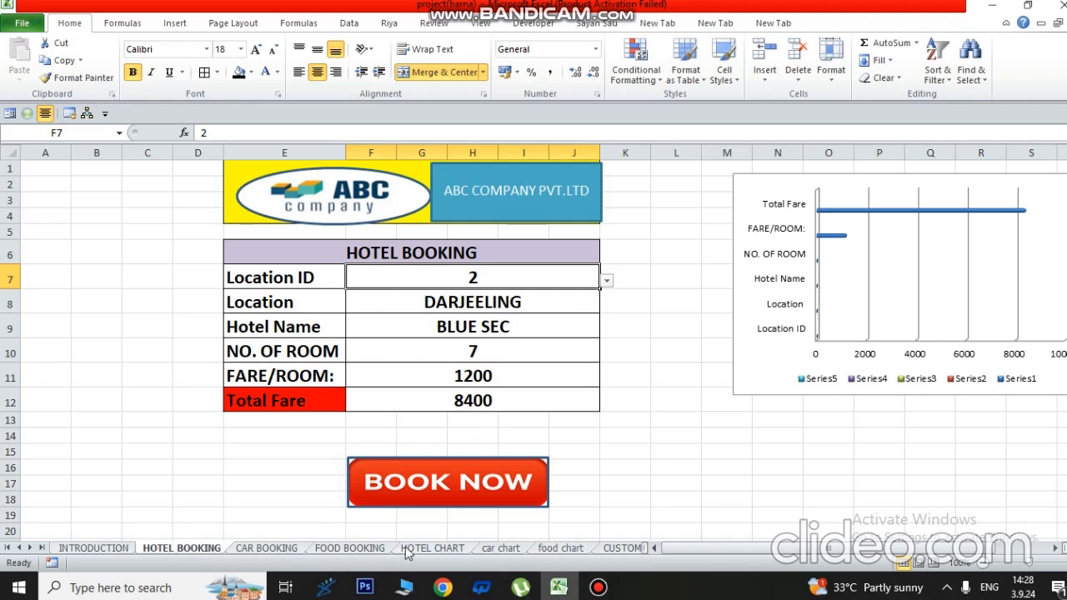
# - Go to the HOTEL CHART sheet and zoom in on the hotel data
pyautogui.click(431, 550)
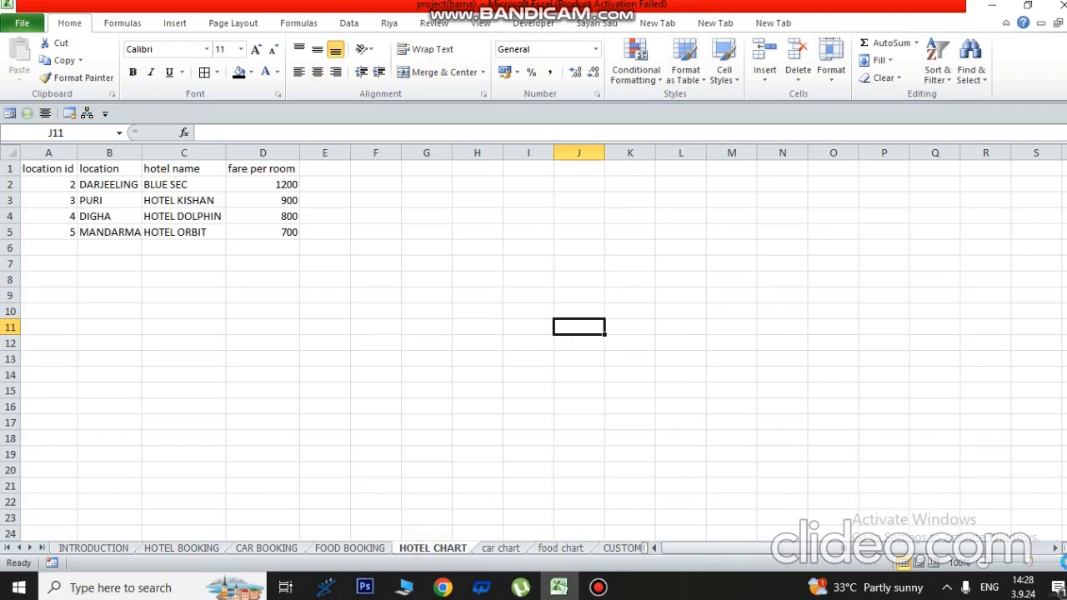
pyautogui.click(1063, 563)
pyautogui.click(1063, 563)
# - Apply All Borders to the hotel table A1:D5 at 150% zoom
pyautogui.click(1063, 562)
pyautogui.click(1063, 563)
pyautogui.click(1063, 562)
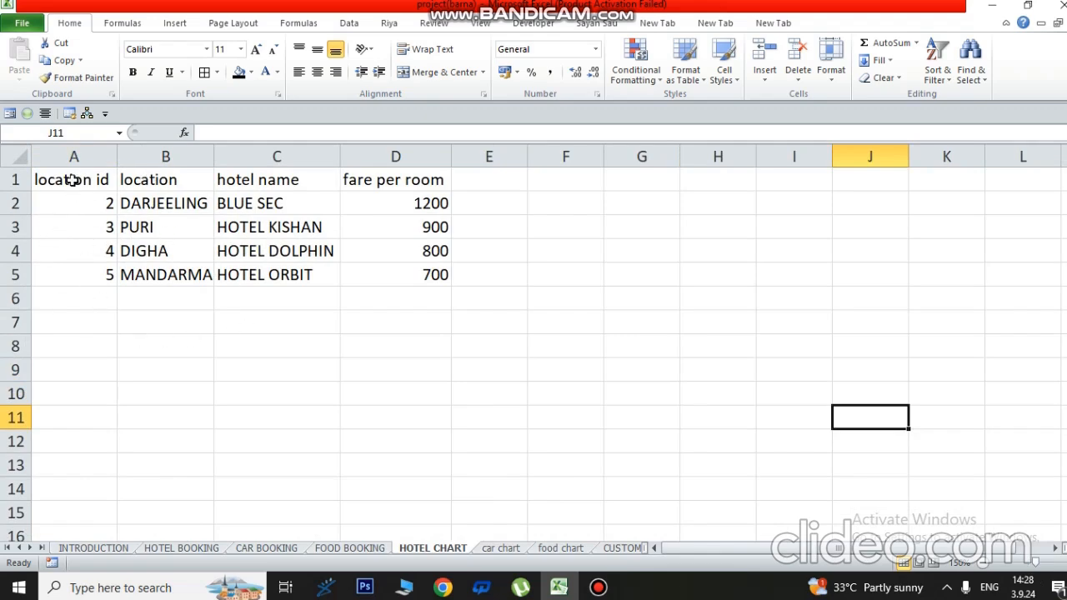
pyautogui.moveTo(72, 179); pyautogui.dragTo(392, 271)
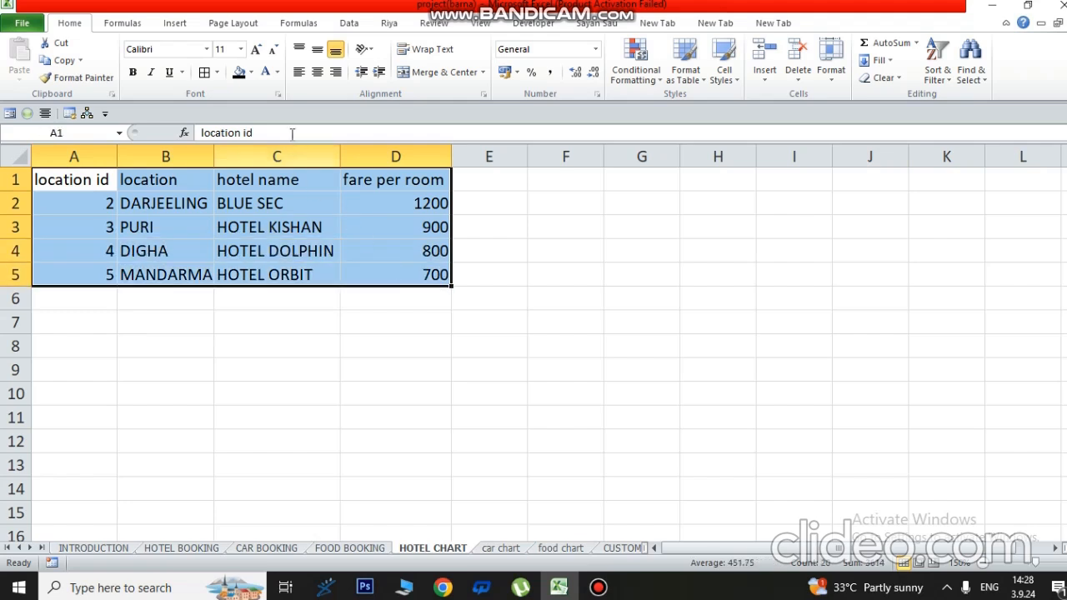
pyautogui.click(204, 72)
# - Return to the INTRODUCTION sheet and follow the CAR BOOKING link
pyautogui.click(484, 362)
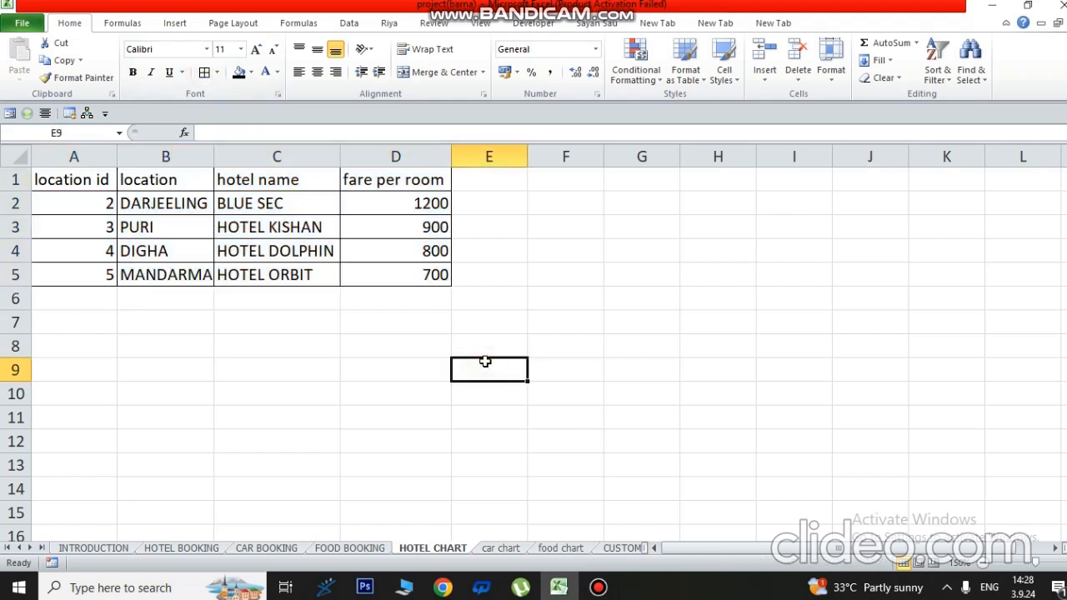
pyautogui.click(104, 547)
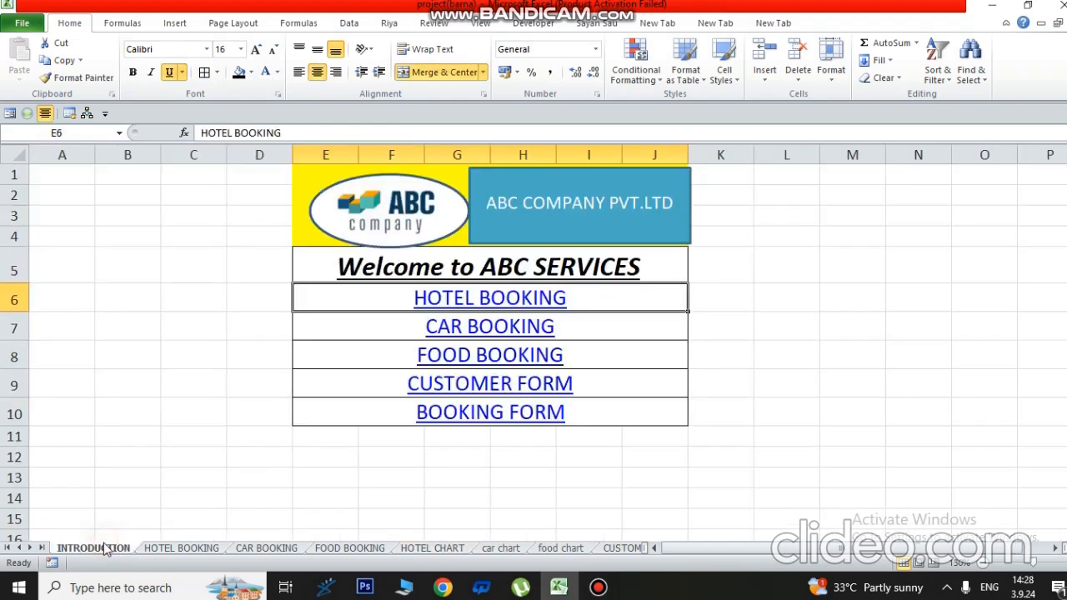
pyautogui.click(507, 327)
# - Choose Car ID 100 from the Car ID dropdown
pyautogui.click(510, 284)
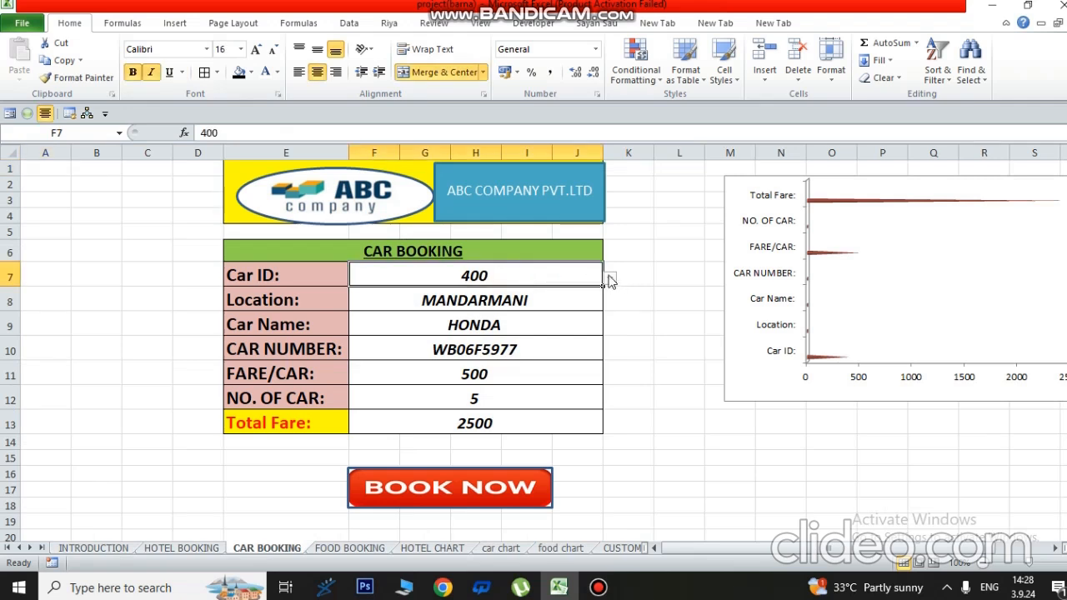
pyautogui.click(609, 277)
pyautogui.click(362, 293)
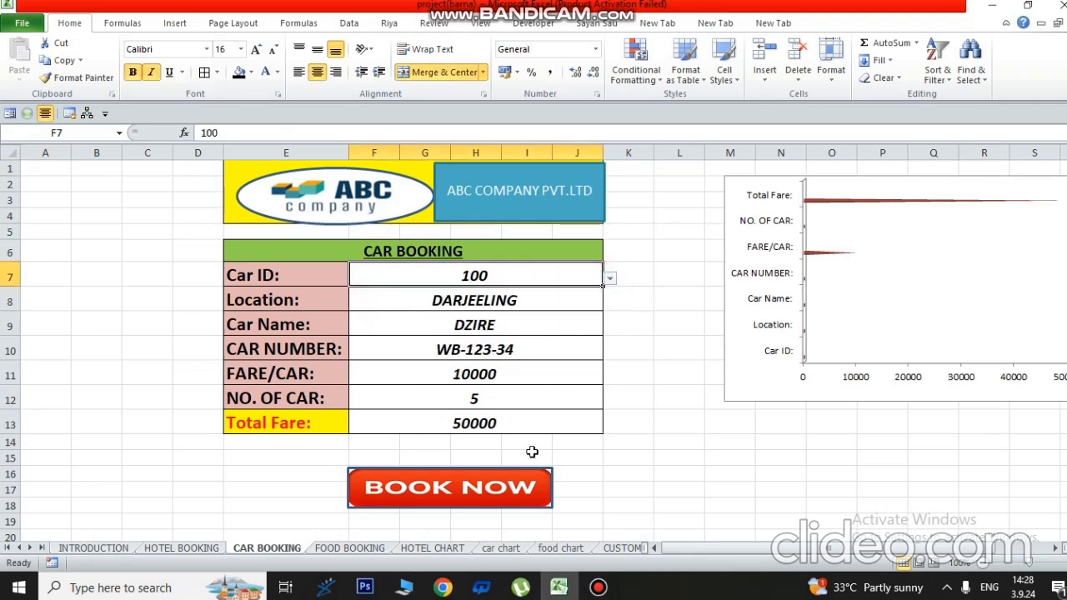
# - Follow BOOK NOW to the thank-you page, check CUSTOMER DATABASE, then open BOOKING FORM
pyautogui.click(478, 484)
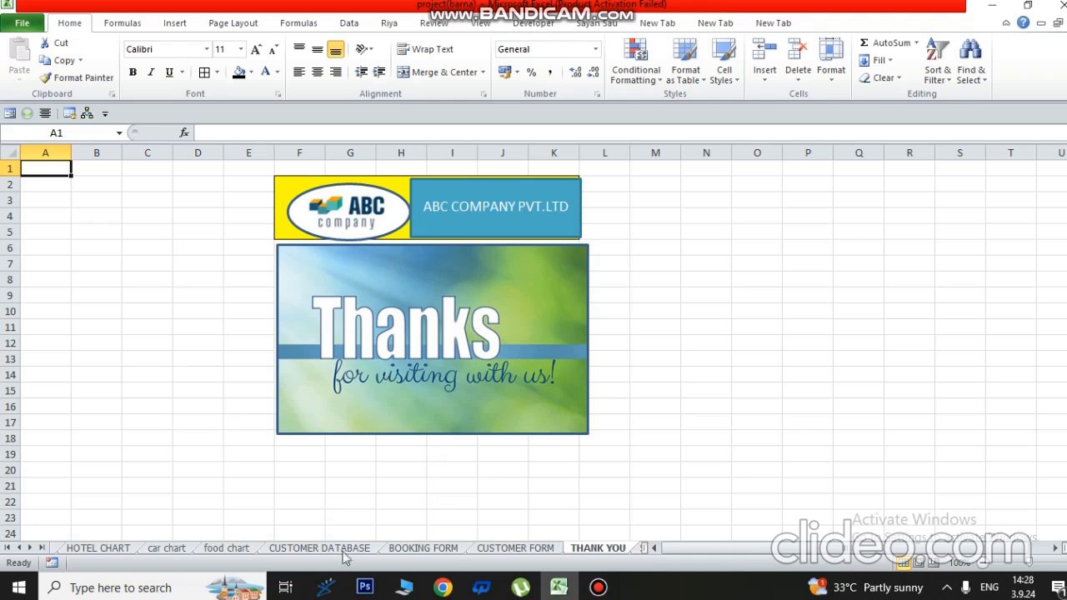
pyautogui.click(319, 548)
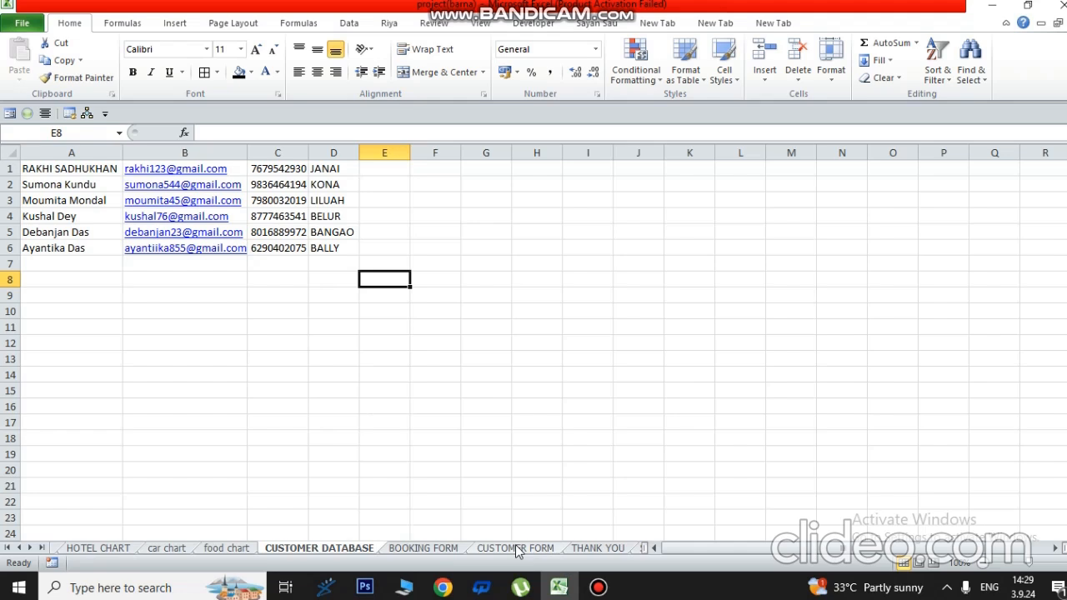
pyautogui.click(426, 552)
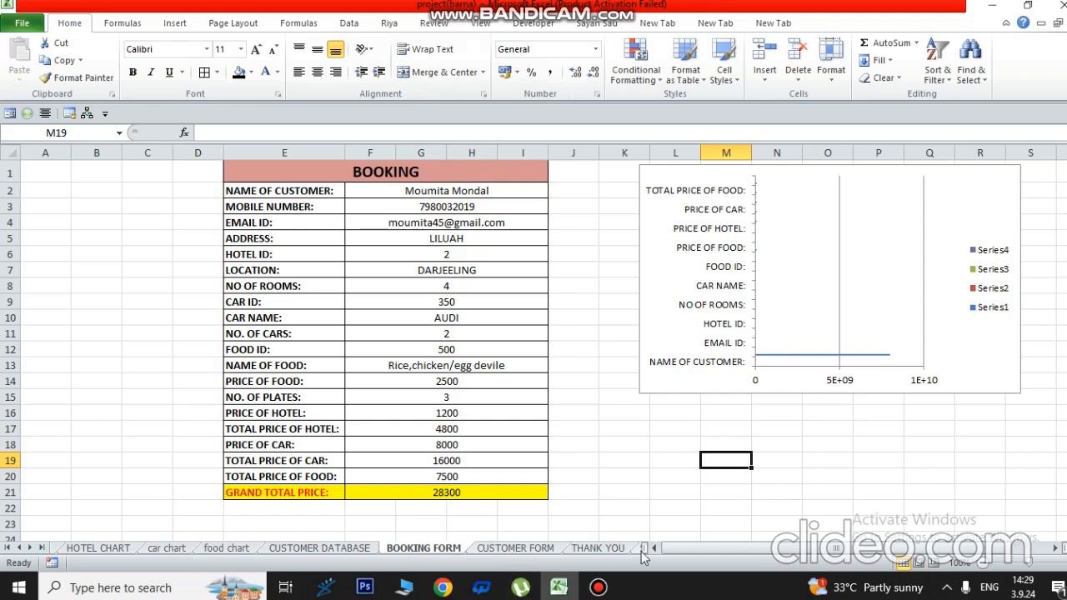
pyautogui.click(426, 192)
# - Pick a different customer from the name dropdown in F2
pyautogui.click(555, 191)
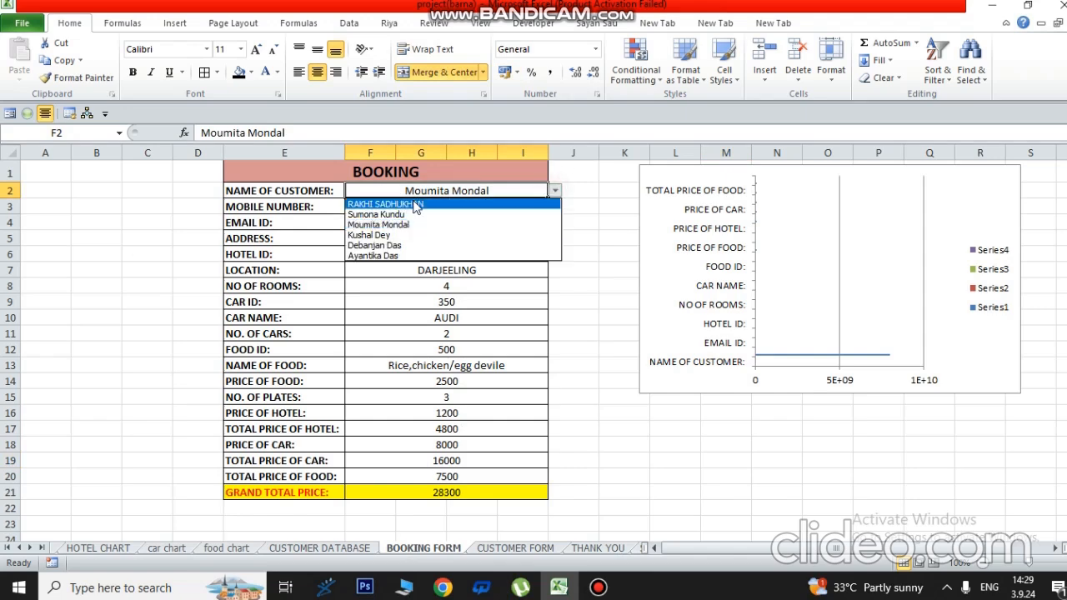
pyautogui.click(417, 201)
pyautogui.click(554, 191)
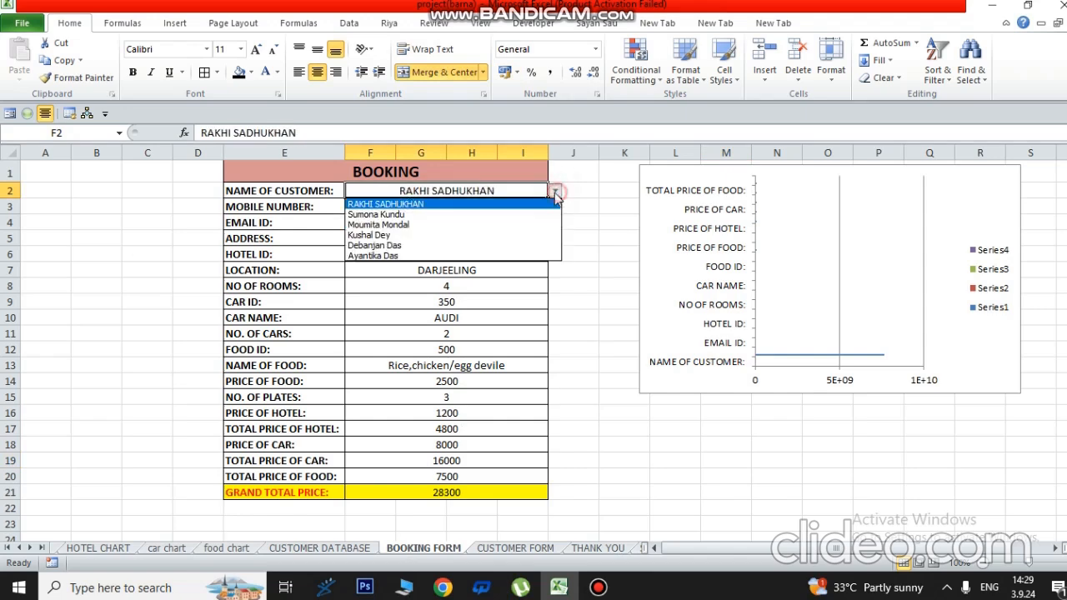
pyautogui.click(408, 215)
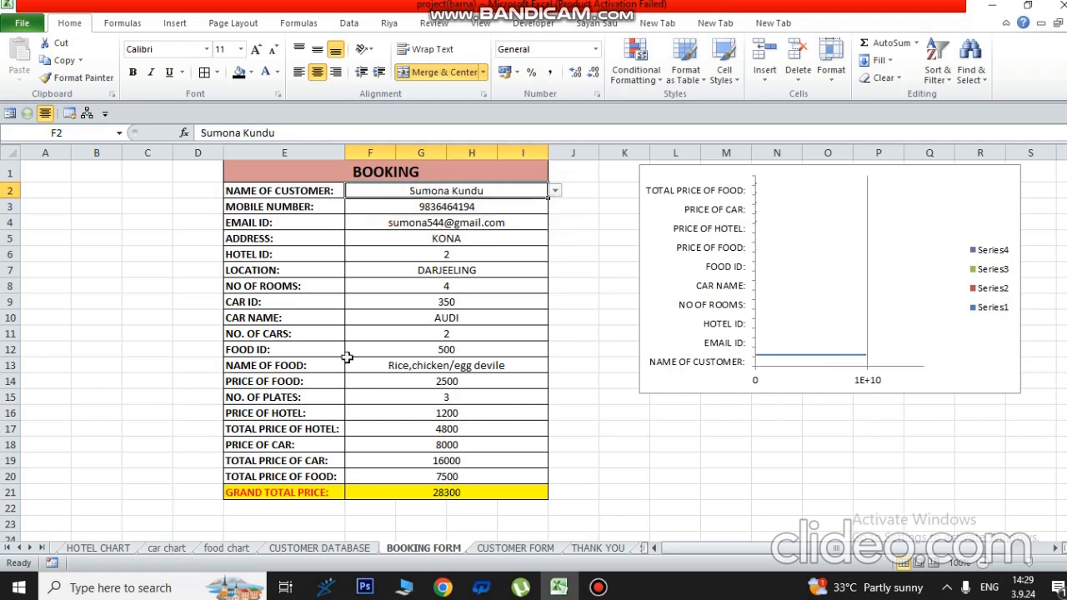
# - Inspect the car name, food, hotel total, email and mobile formulas, then zoom to 90%
pyautogui.click(467, 315)
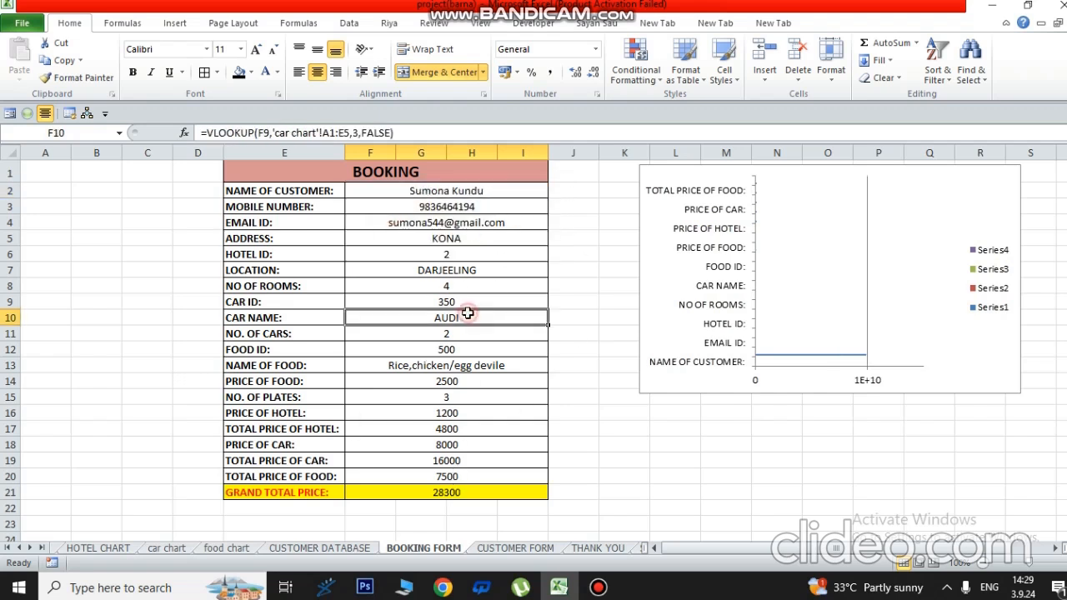
pyautogui.click(467, 364)
pyautogui.click(464, 385)
pyautogui.click(450, 429)
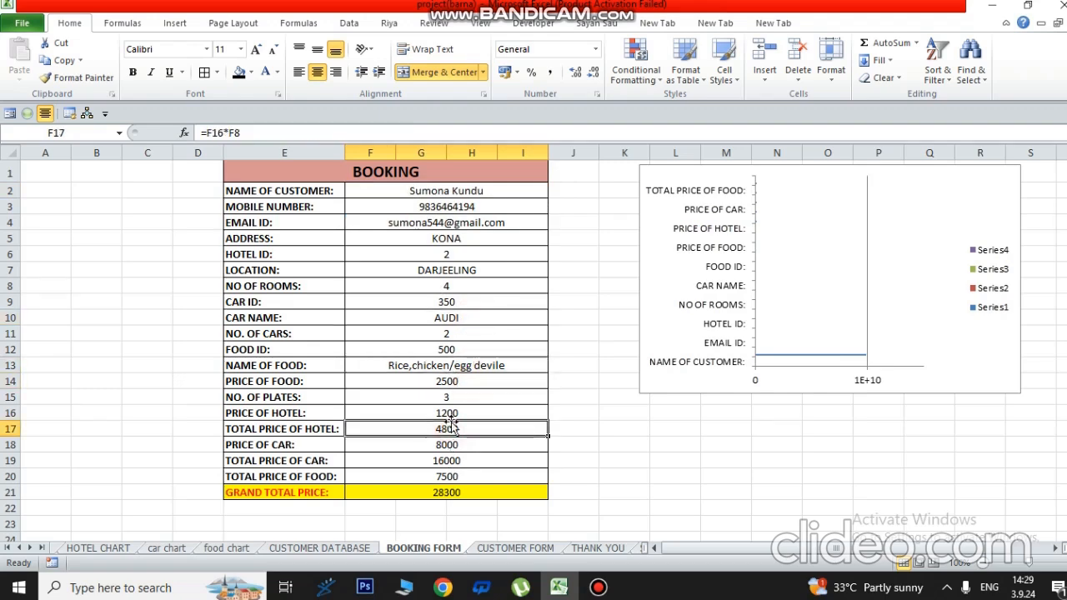
pyautogui.click(445, 226)
pyautogui.click(455, 205)
pyautogui.click(455, 250)
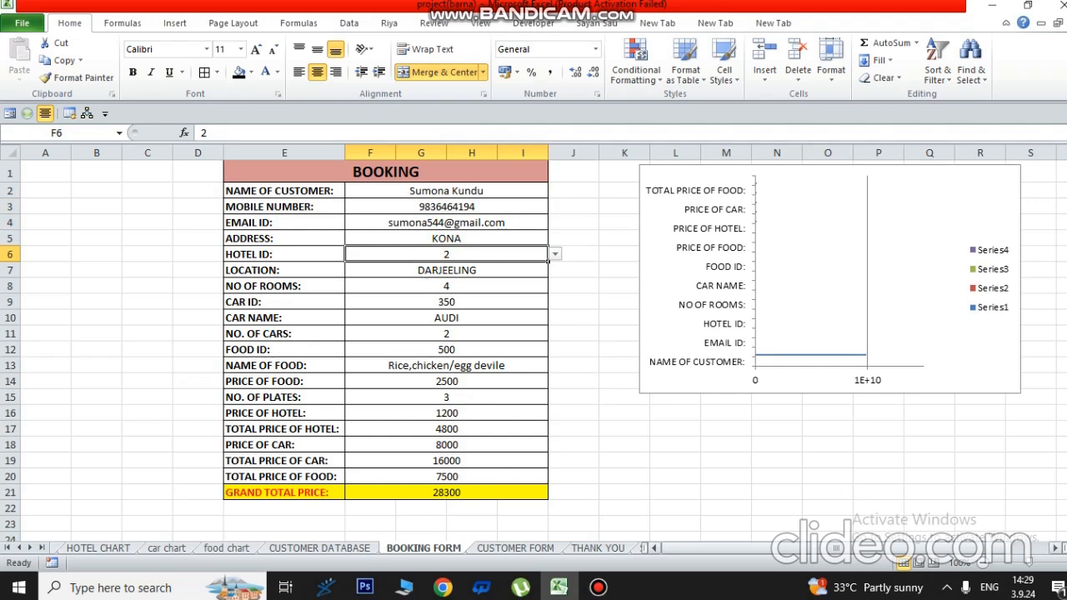
pyautogui.click(984, 565)
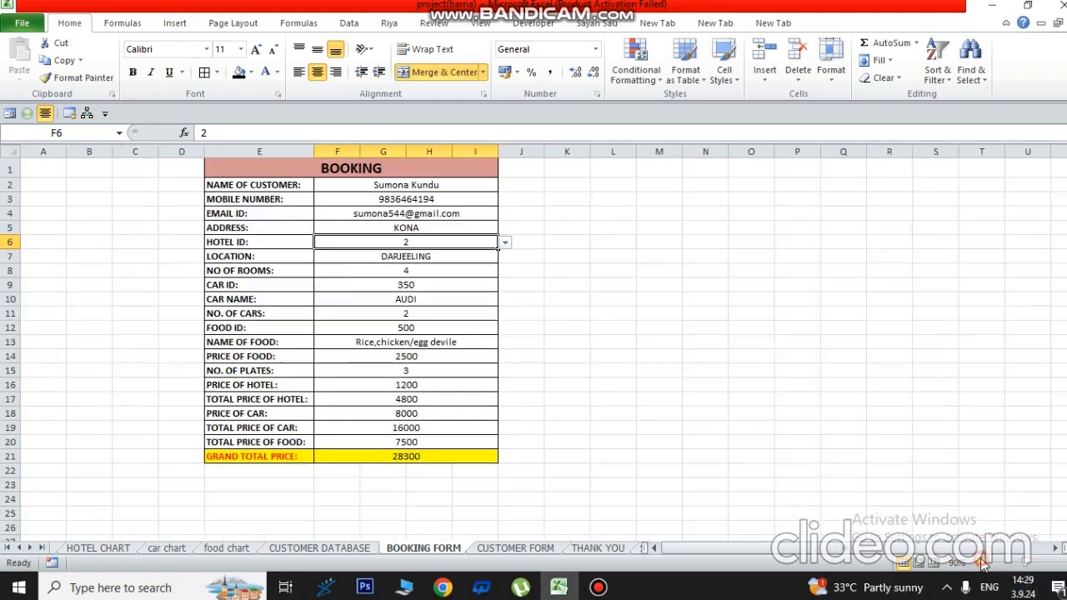
# - Draw a Form Controls button below the booking form and assign it a new macro named SAVE
pyautogui.click(174, 23)
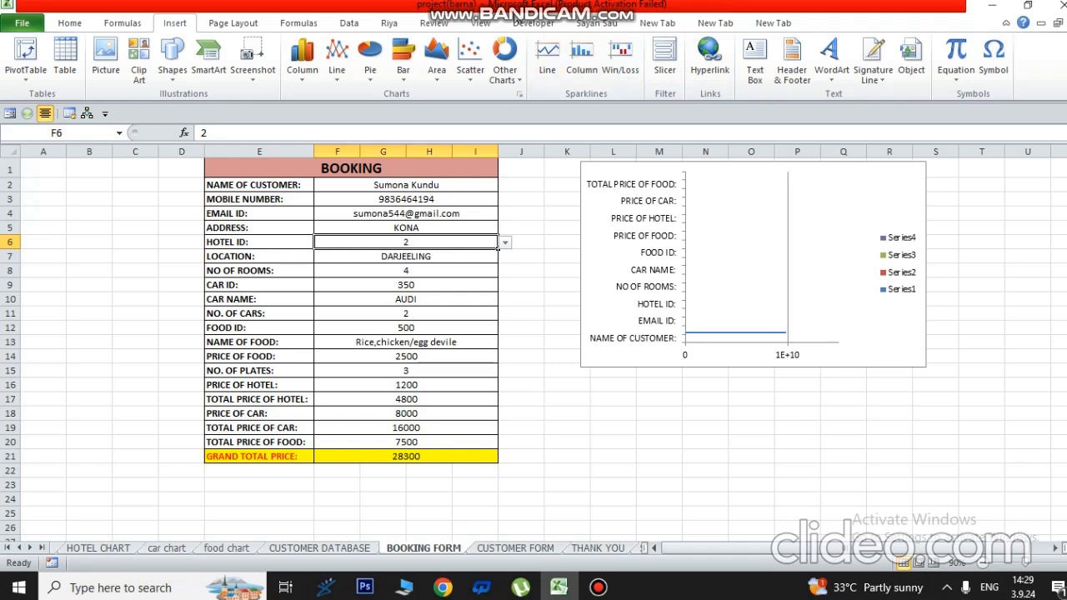
pyautogui.click(533, 23)
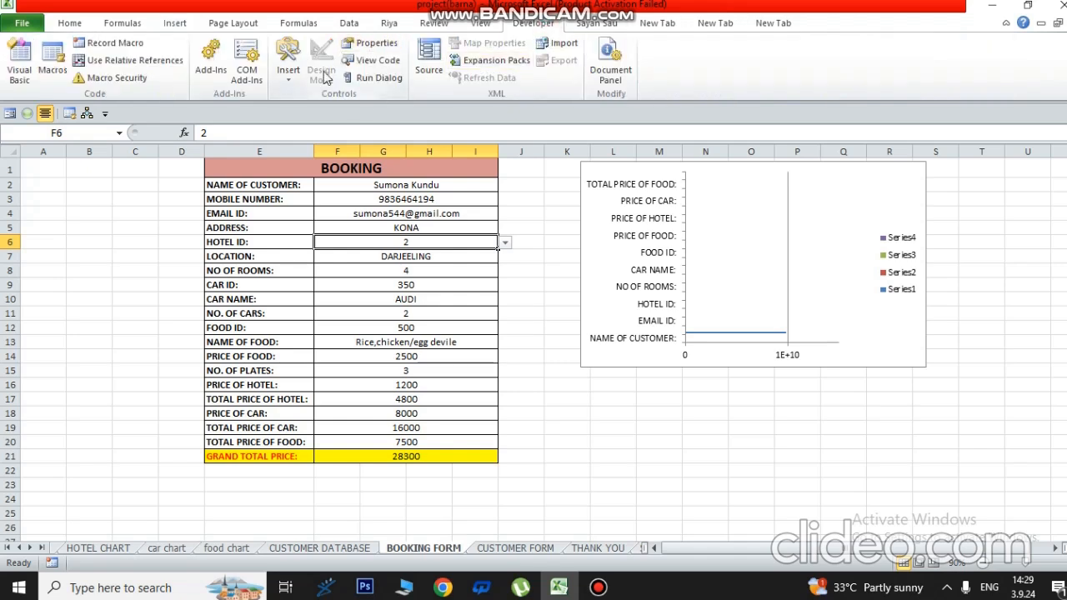
pyautogui.click(291, 80)
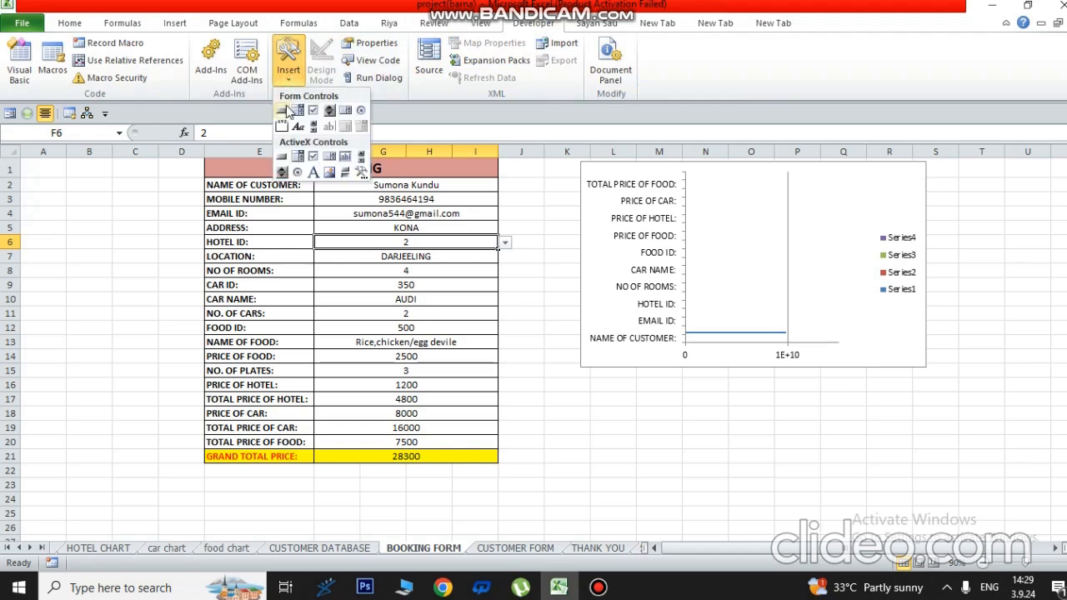
pyautogui.click(284, 111)
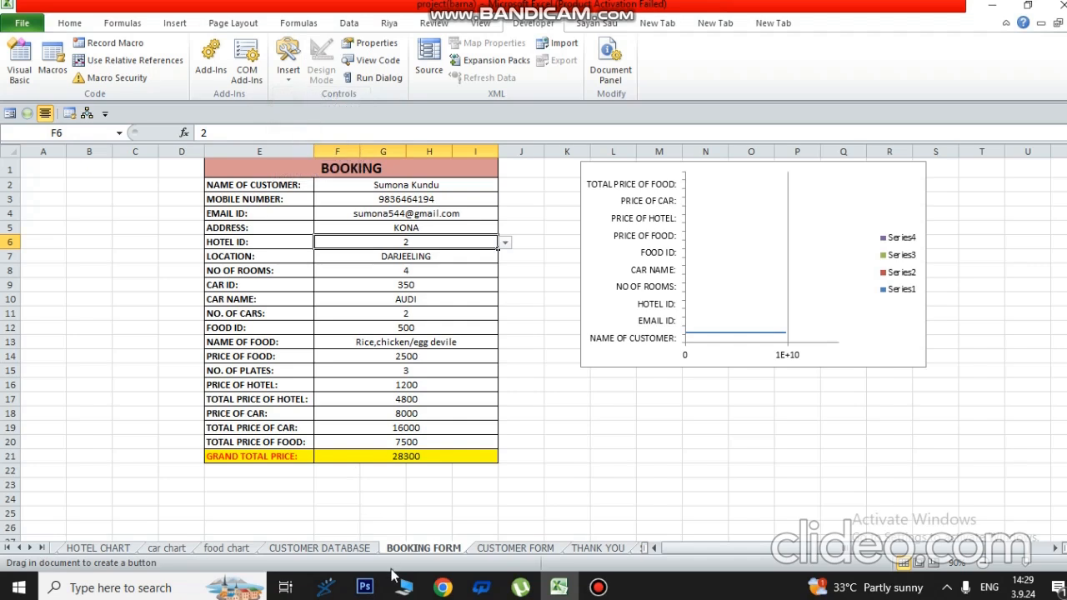
pyautogui.moveTo(247, 471); pyautogui.dragTo(431, 519)
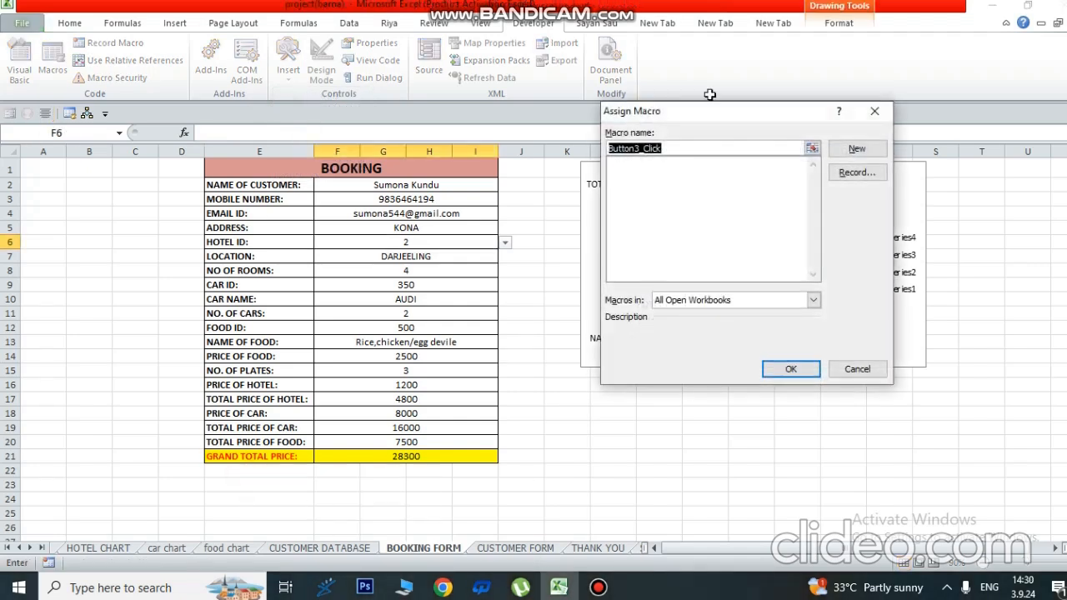
pyautogui.write('IN')
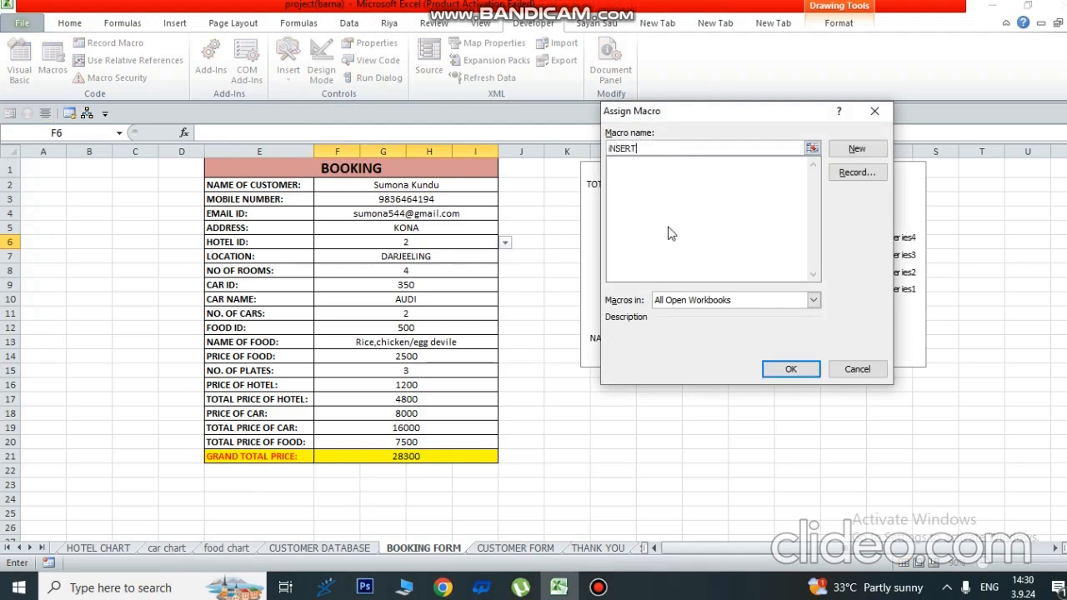
pyautogui.write('SER')
pyautogui.press('BackSpace')
pyautogui.press('BackSpace')
pyautogui.press('BackSpace')
pyautogui.press('BackSpace')
pyautogui.press('BackSpace')
pyautogui.write('S')
pyautogui.click(789, 369)
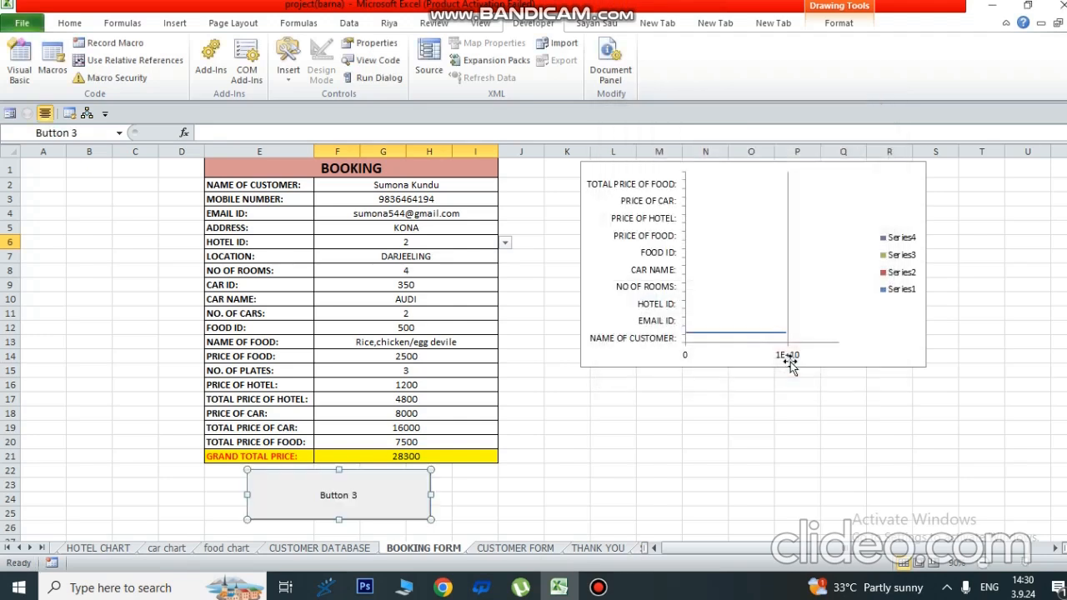
# - Replace the button caption 'Button 3' with SAVE
pyautogui.click(322, 496)
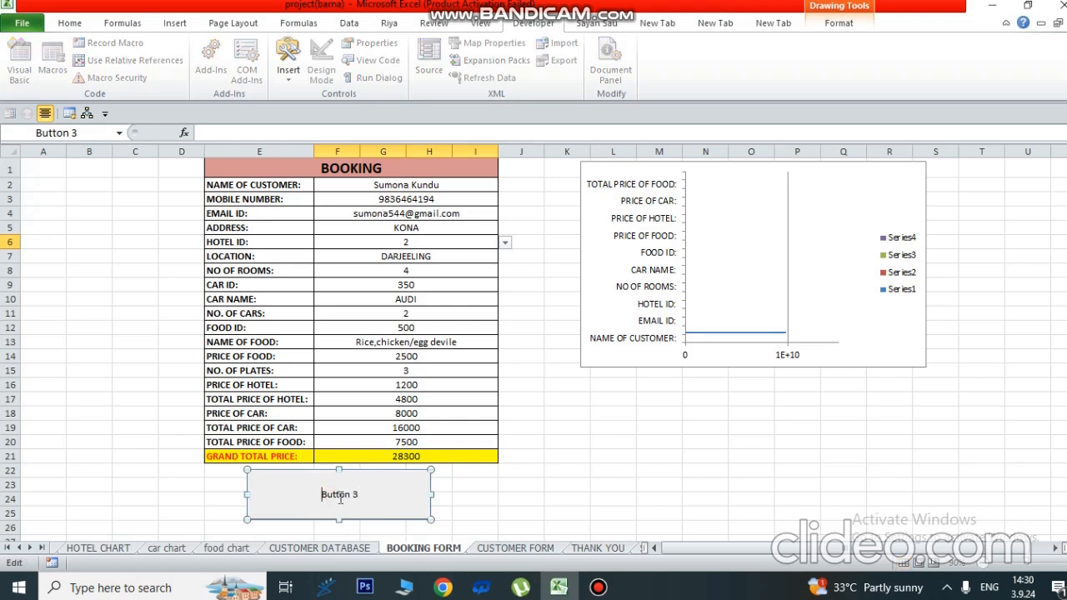
pyautogui.moveTo(357, 497); pyautogui.dragTo(322, 497)
pyautogui.write('sav')
pyautogui.moveTo(348, 496)
pyautogui.mouseDown()
pyautogui.moveTo(312, 498)
pyautogui.moveTo(351, 504)
pyautogui.mouseUp()
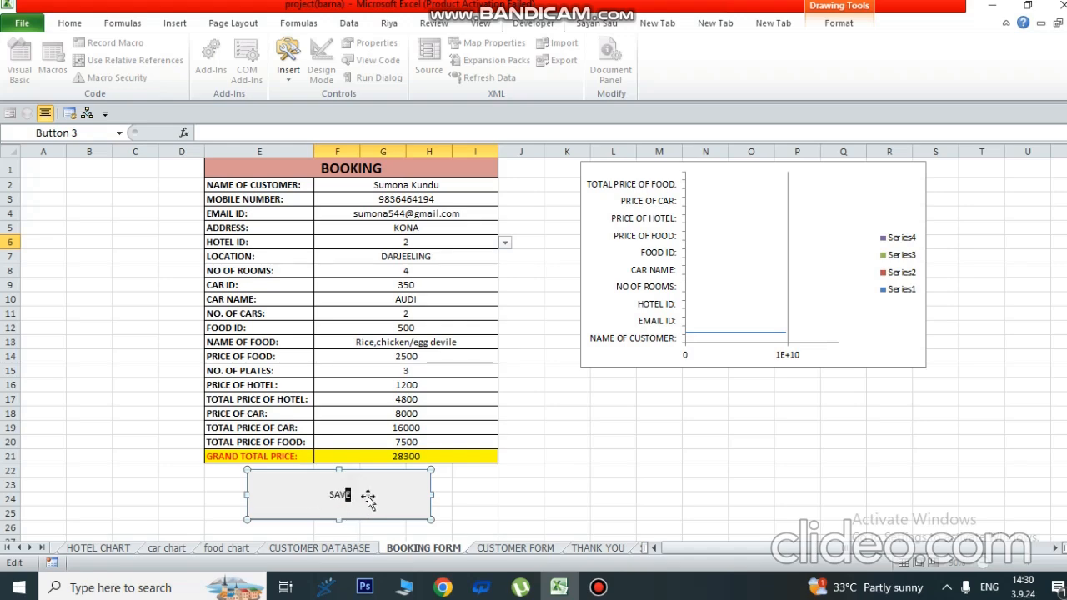
pyautogui.click(513, 490)
pyautogui.keyDown('ctrl'); pyautogui.click(403, 490); pyautogui.keyUp('ctrl')
pyautogui.rightClick(403, 490)
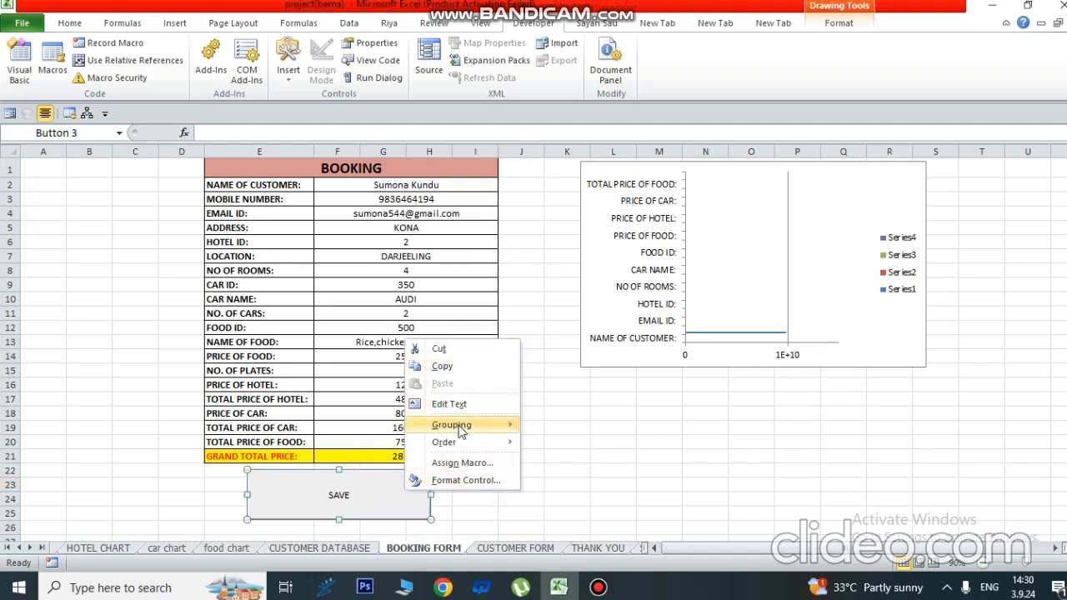
pyautogui.click(557, 471)
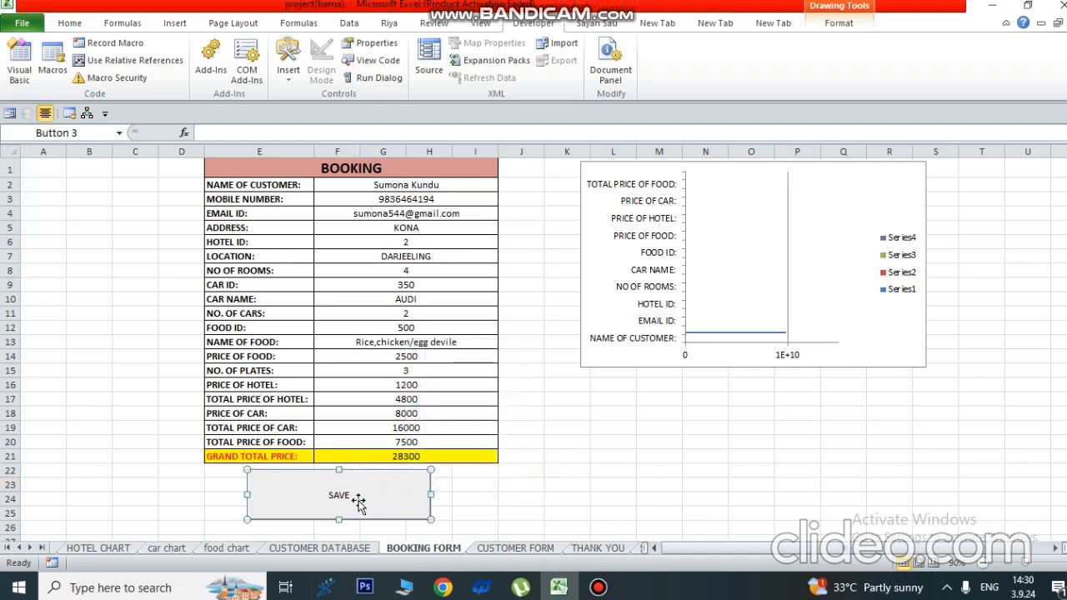
# - Increase the SAVE caption font size to 26
pyautogui.click(70, 22)
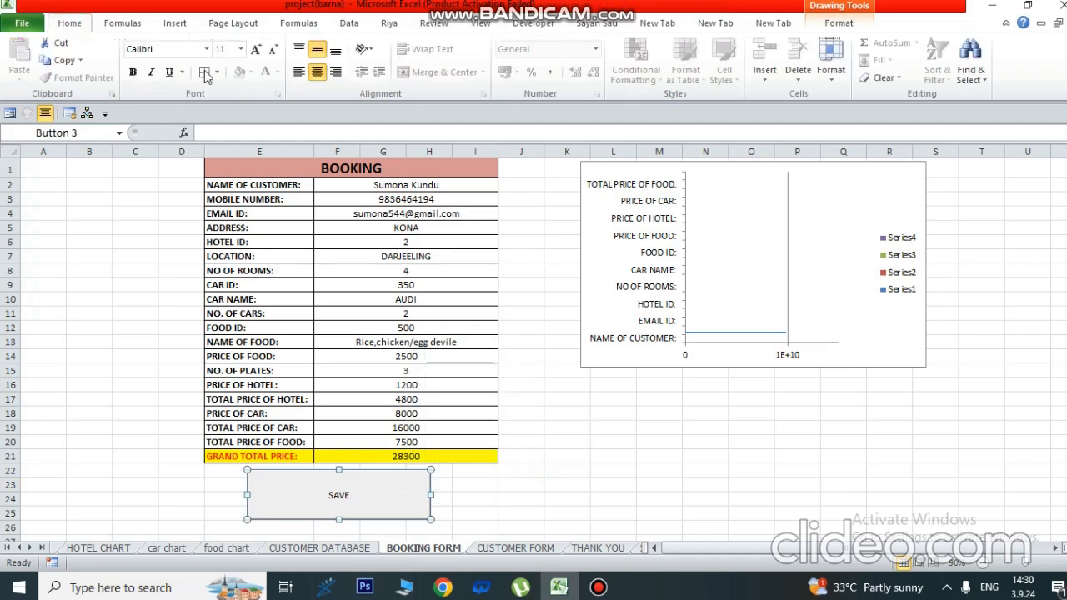
pyautogui.click(263, 52)
pyautogui.click(263, 52)
pyautogui.click(262, 50)
pyautogui.click(262, 50)
pyautogui.click(262, 50)
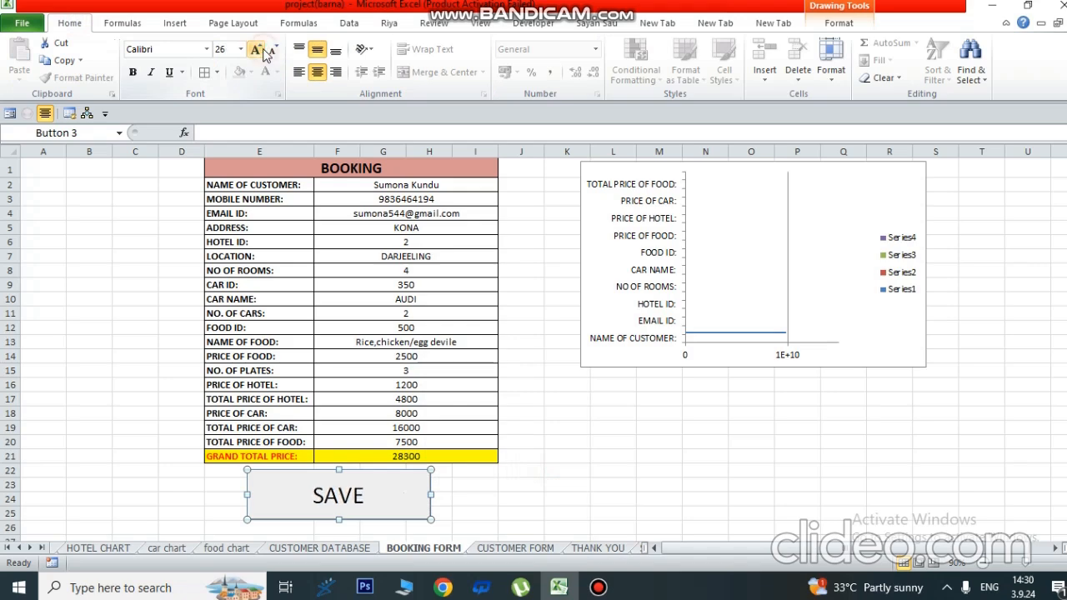
pyautogui.click(613, 526)
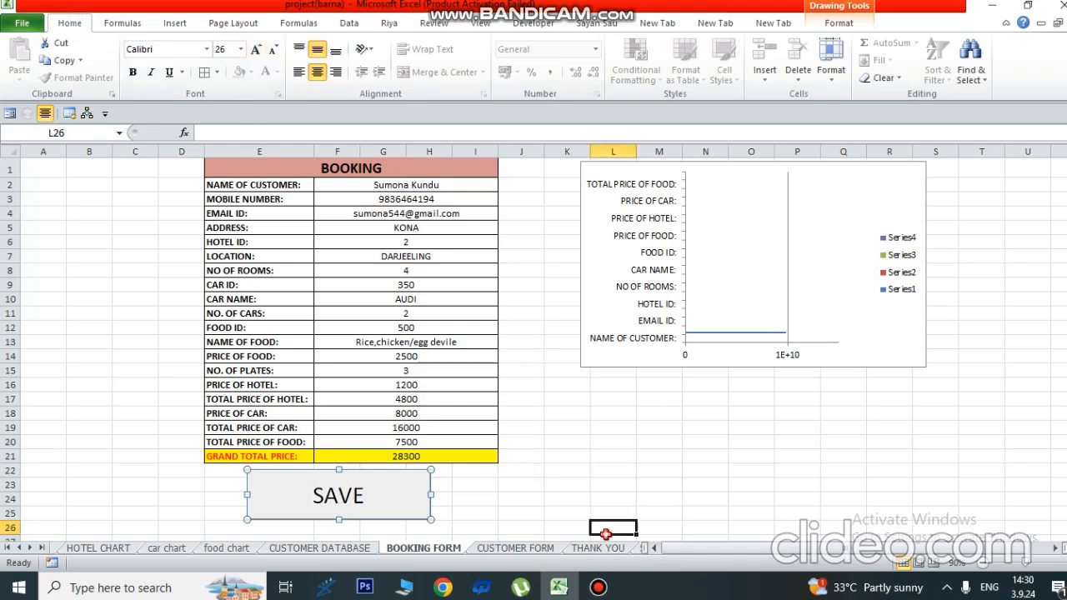
# - Try the SAVE button and dismiss the macro error it shows
pyautogui.click(388, 488)
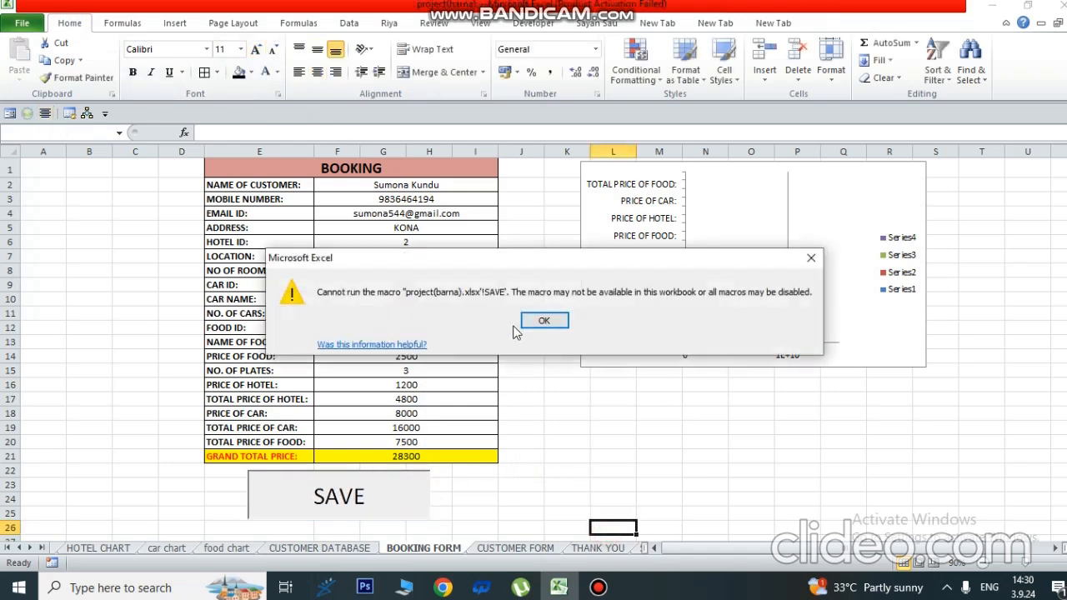
pyautogui.click(543, 322)
pyautogui.rightClick(357, 495)
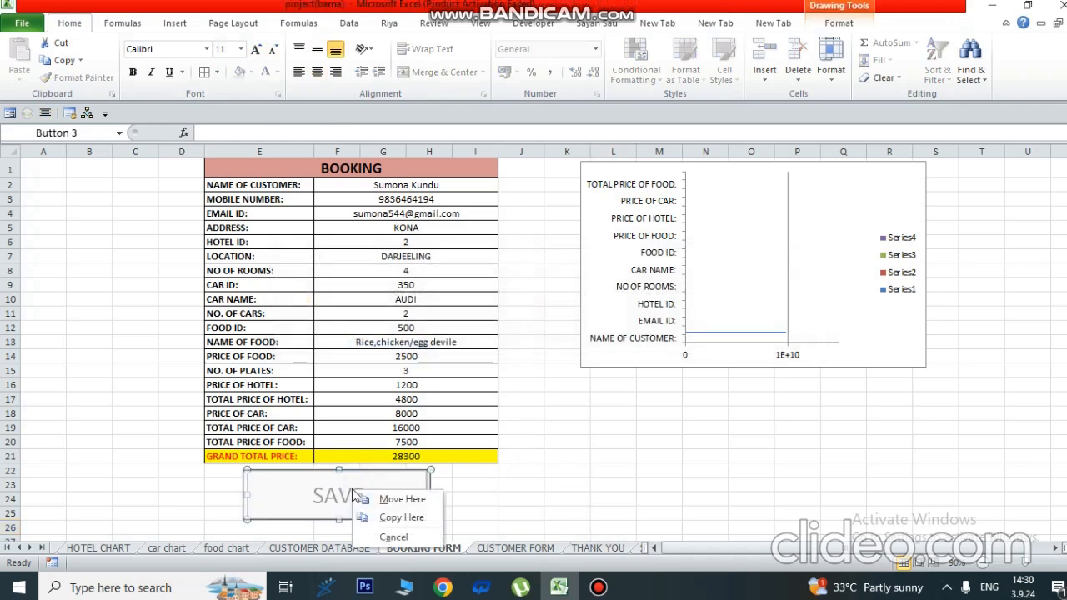
pyautogui.click(505, 472)
# - Make the SAVE caption text bold
pyautogui.rightClick(410, 500)
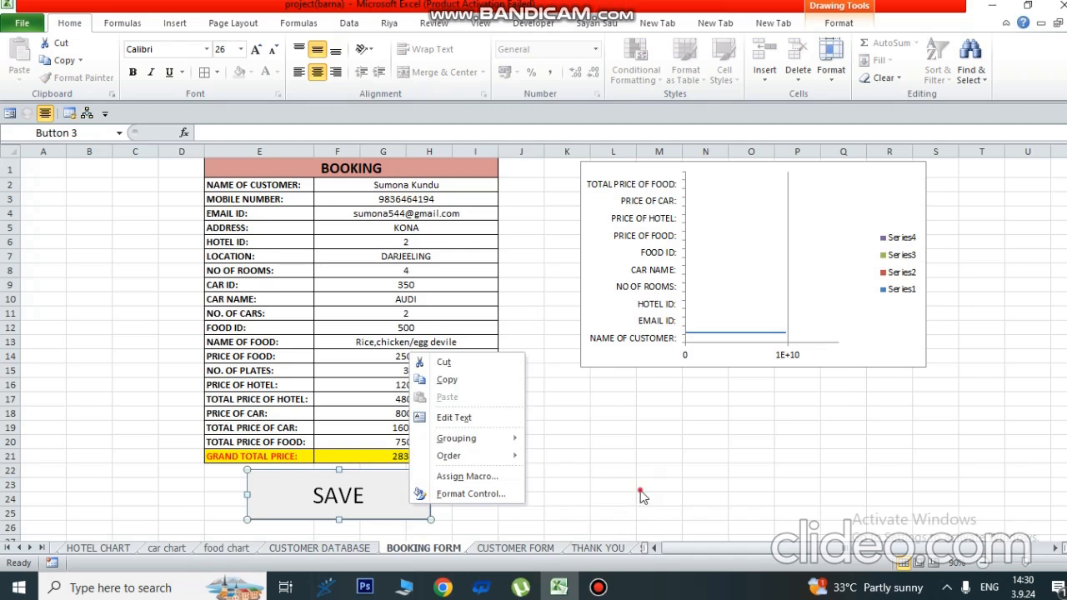
pyautogui.click(640, 491)
pyautogui.click(340, 493)
pyautogui.moveTo(367, 498); pyautogui.dragTo(319, 496)
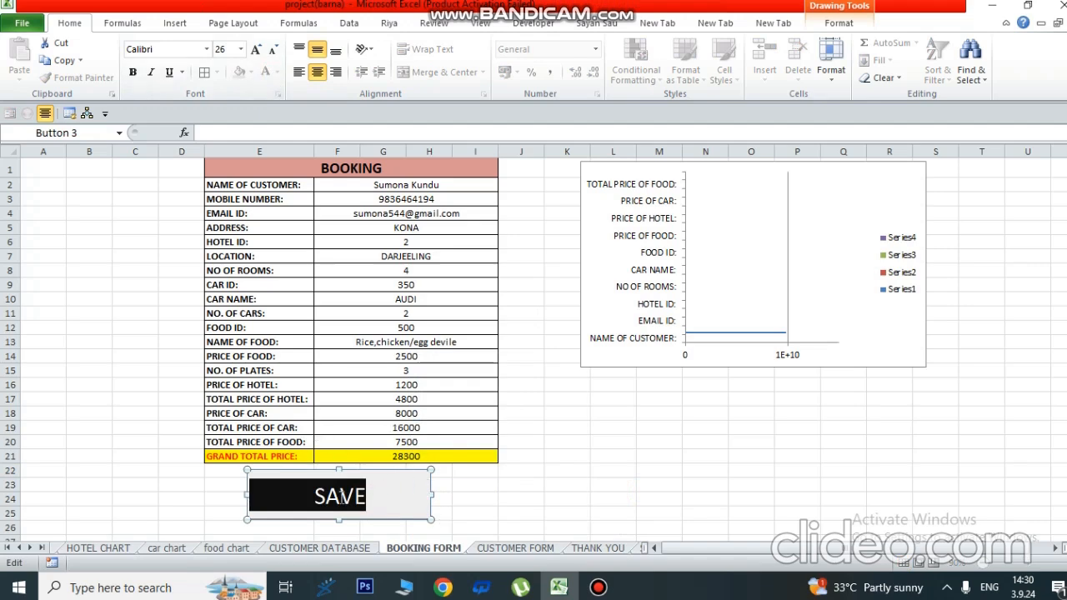
pyautogui.hotkey('ctrl', 'b')
pyautogui.click(486, 483)
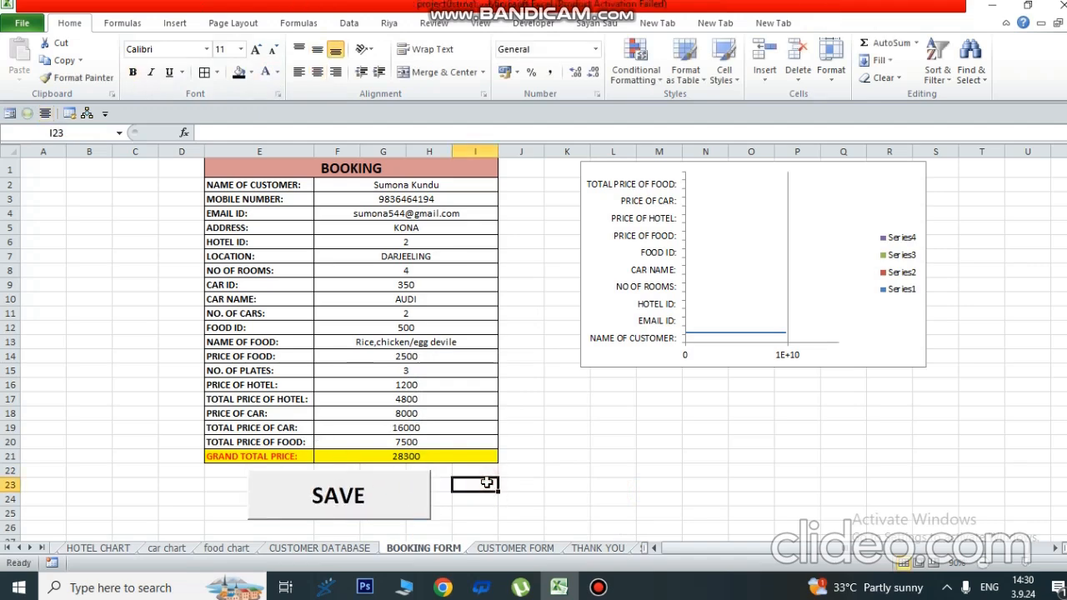
# - Bring up the Format Control settings for the SAVE button
pyautogui.rightClick(282, 510)
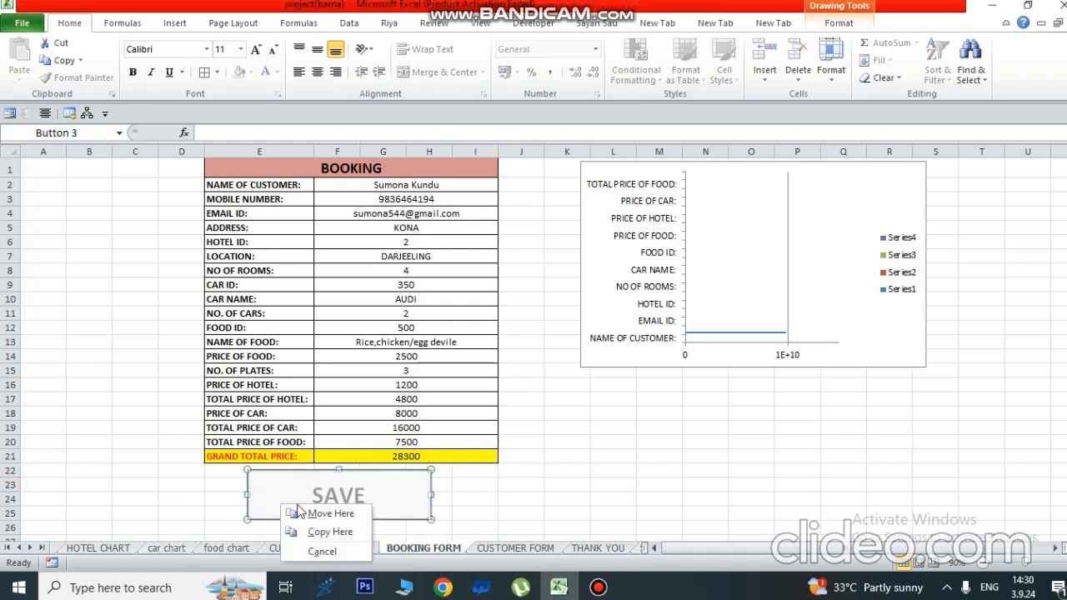
pyautogui.click(487, 487)
pyautogui.rightClick(372, 497)
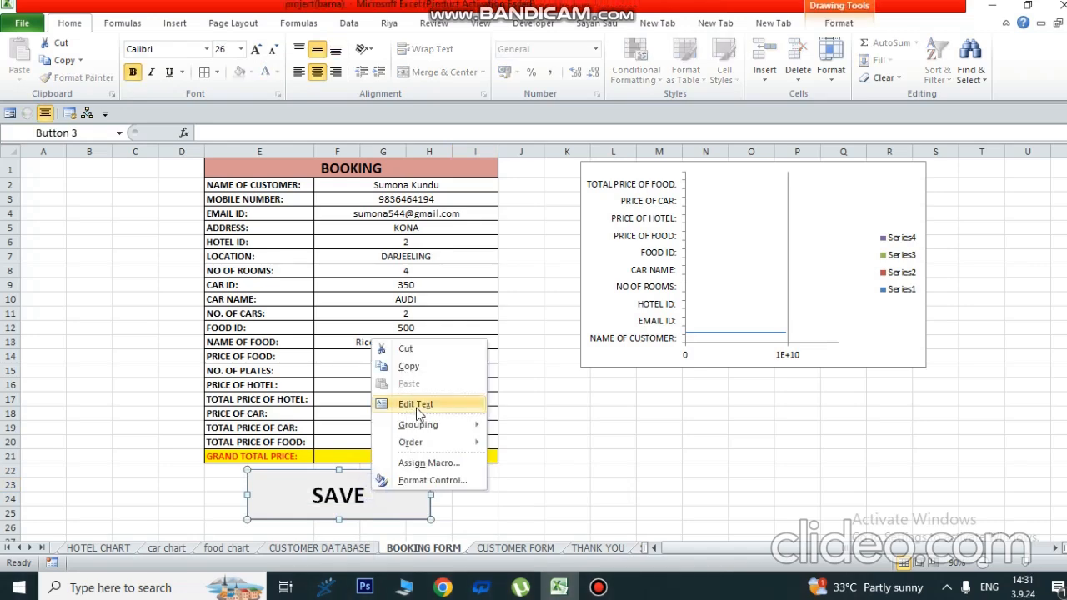
pyautogui.click(431, 481)
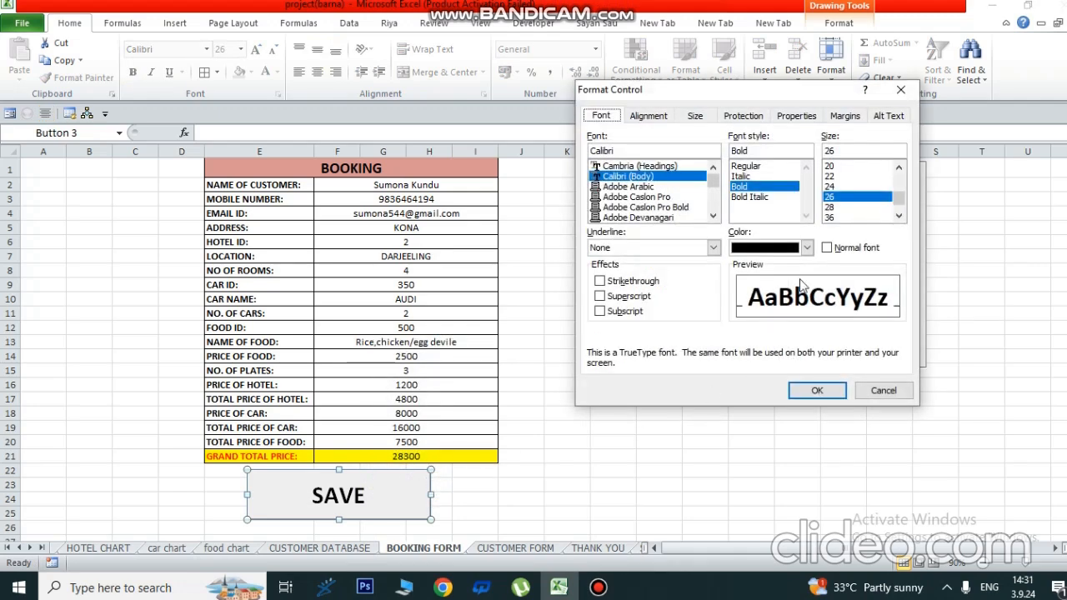
# - Set the SAVE caption's font colour to Dark Blue, reviewing the other Format Control tabs first
pyautogui.click(807, 248)
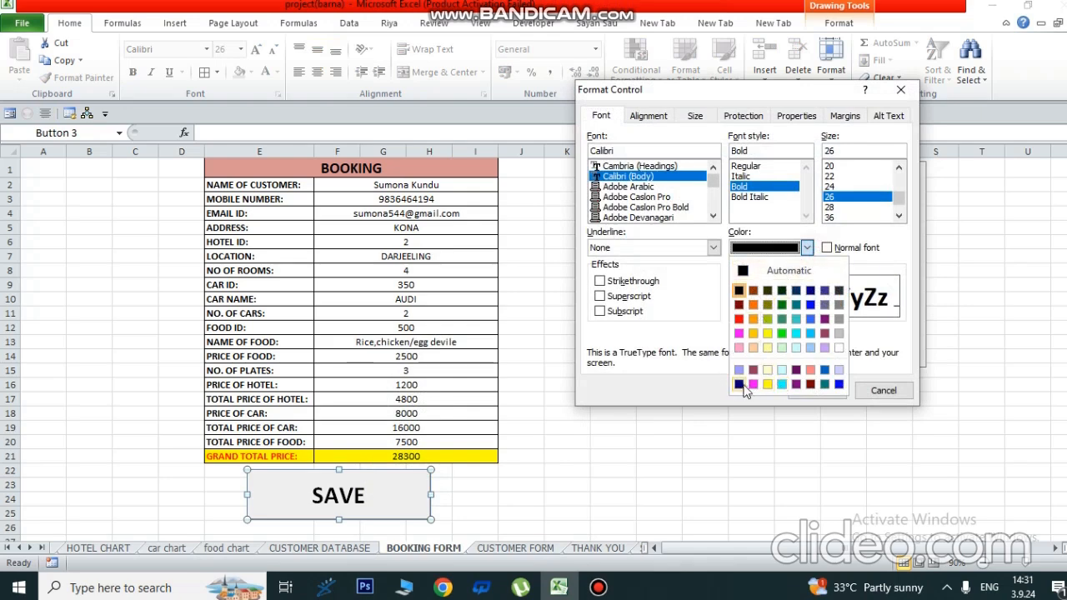
pyautogui.click(739, 384)
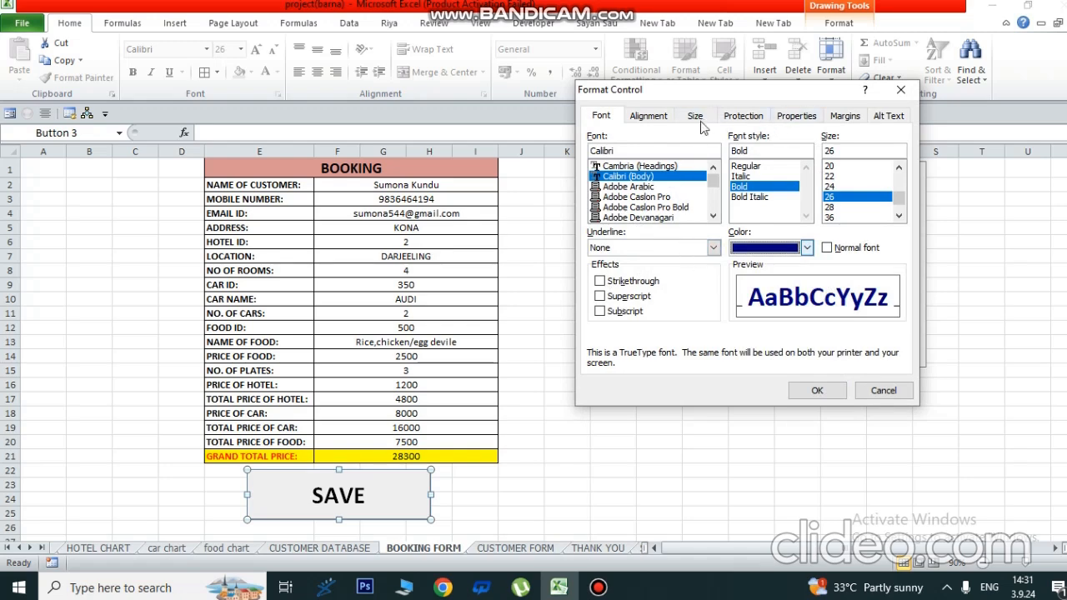
pyautogui.click(667, 117)
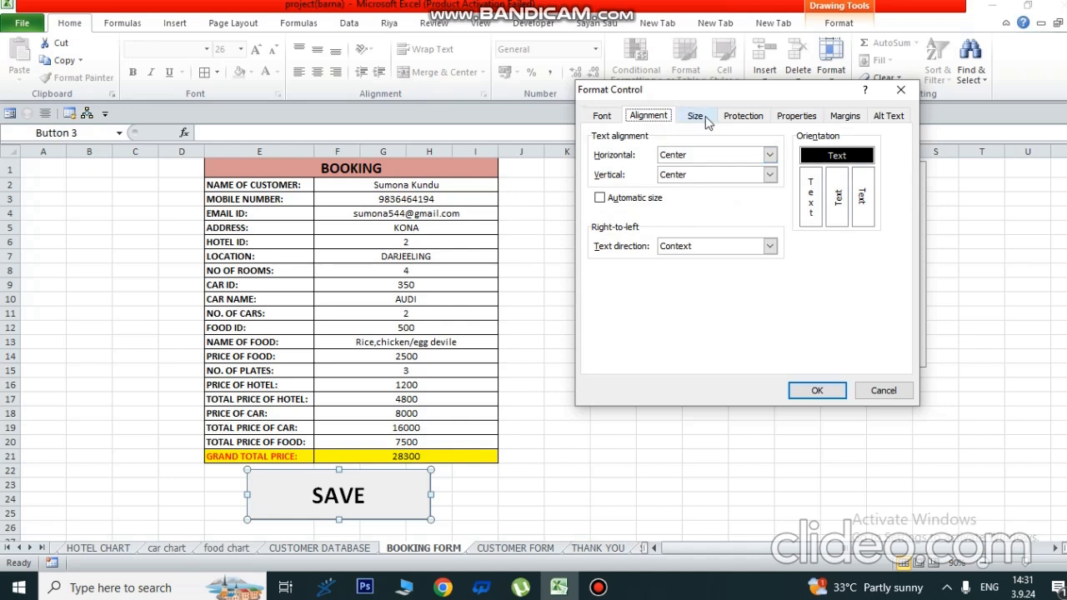
pyautogui.click(706, 122)
pyautogui.click(737, 120)
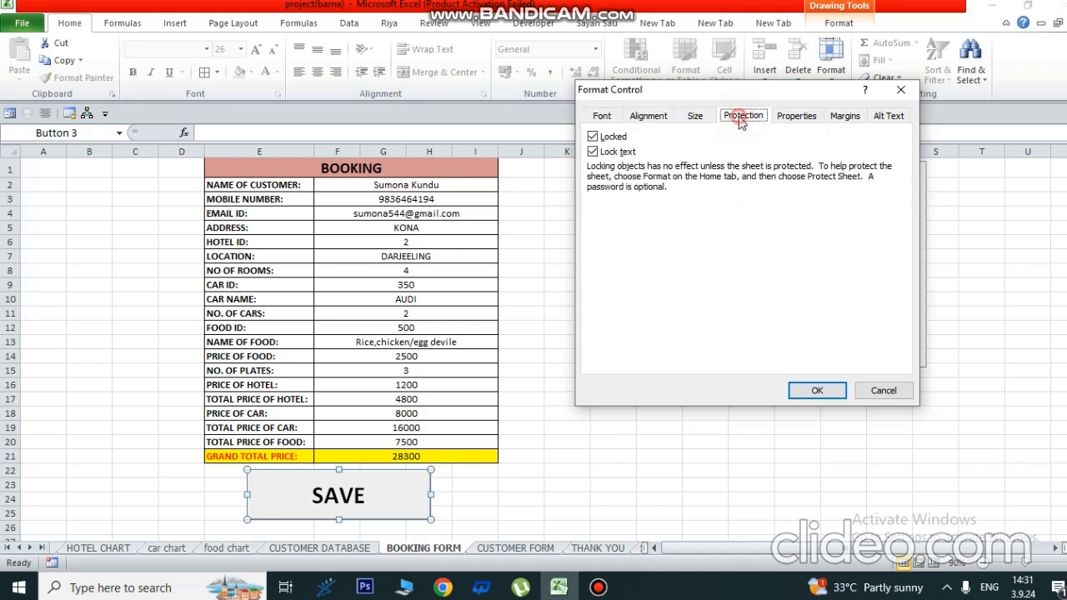
pyautogui.click(781, 122)
pyautogui.click(841, 122)
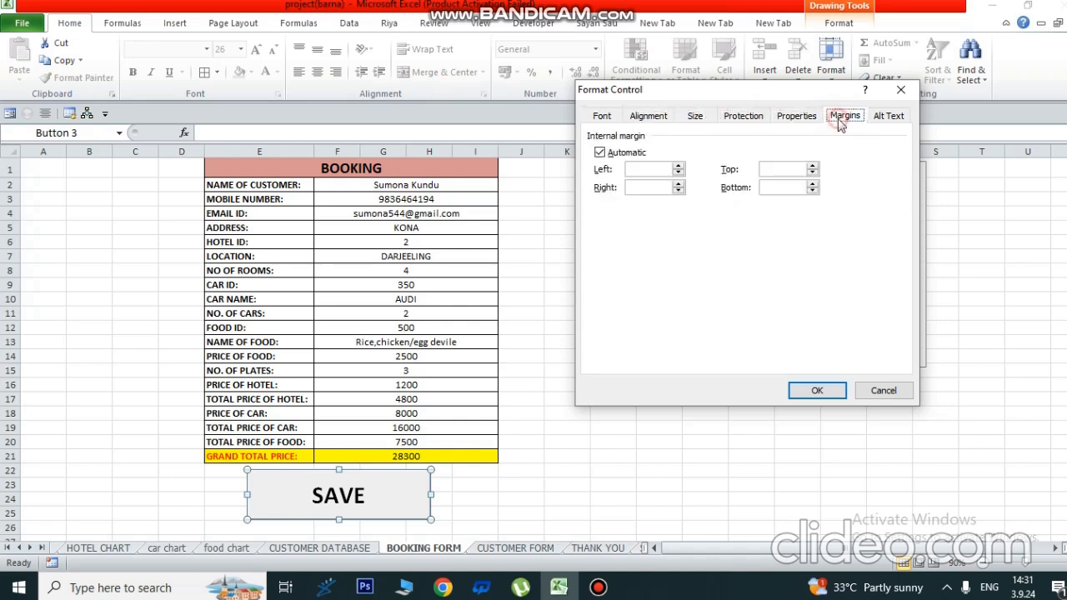
pyautogui.click(888, 116)
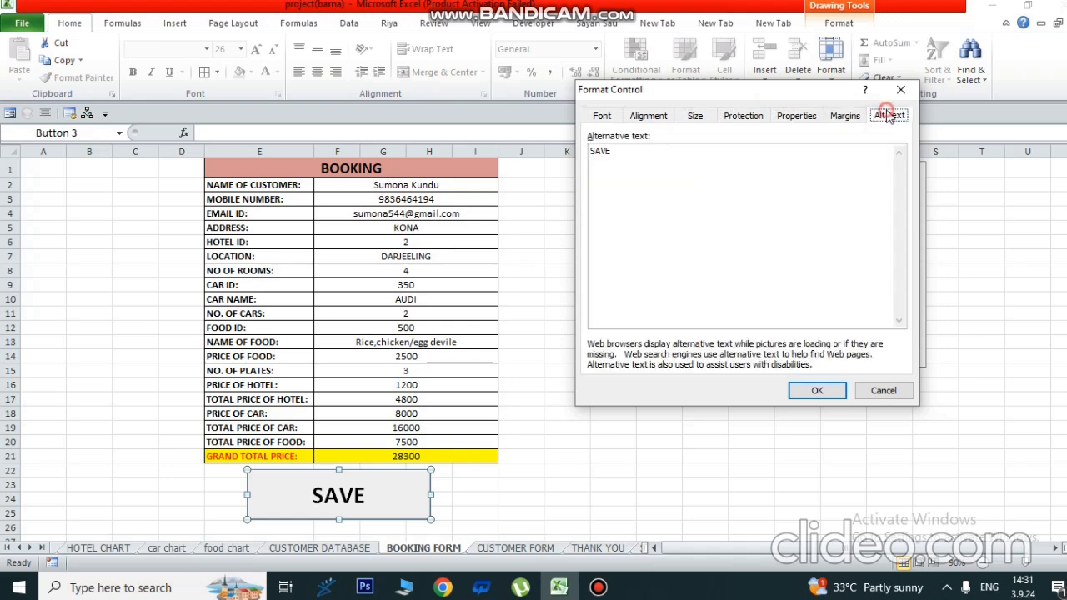
pyautogui.click(602, 116)
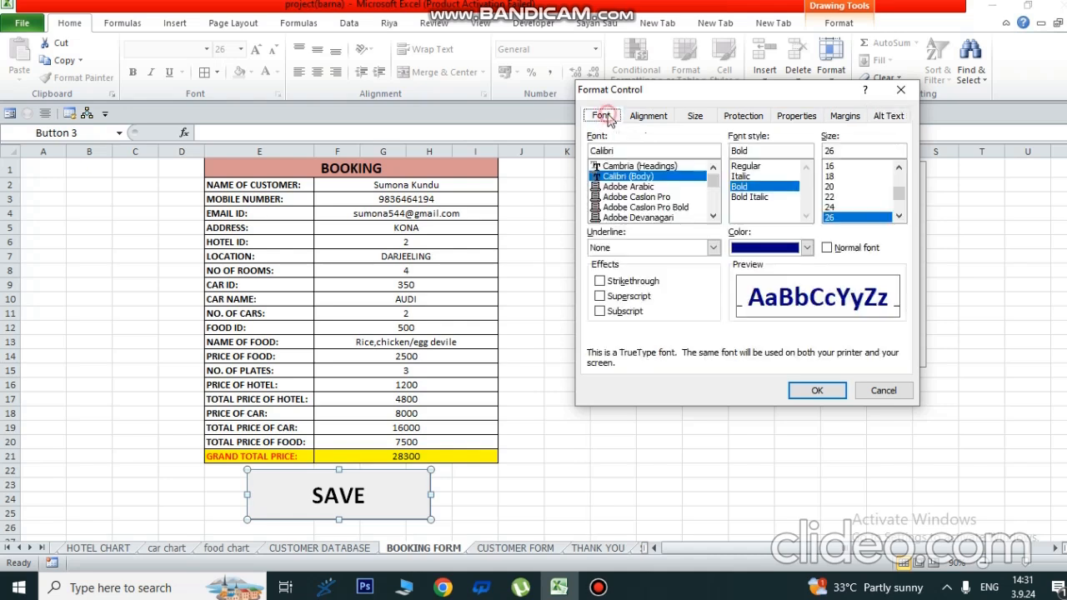
pyautogui.click(834, 394)
pyautogui.click(611, 473)
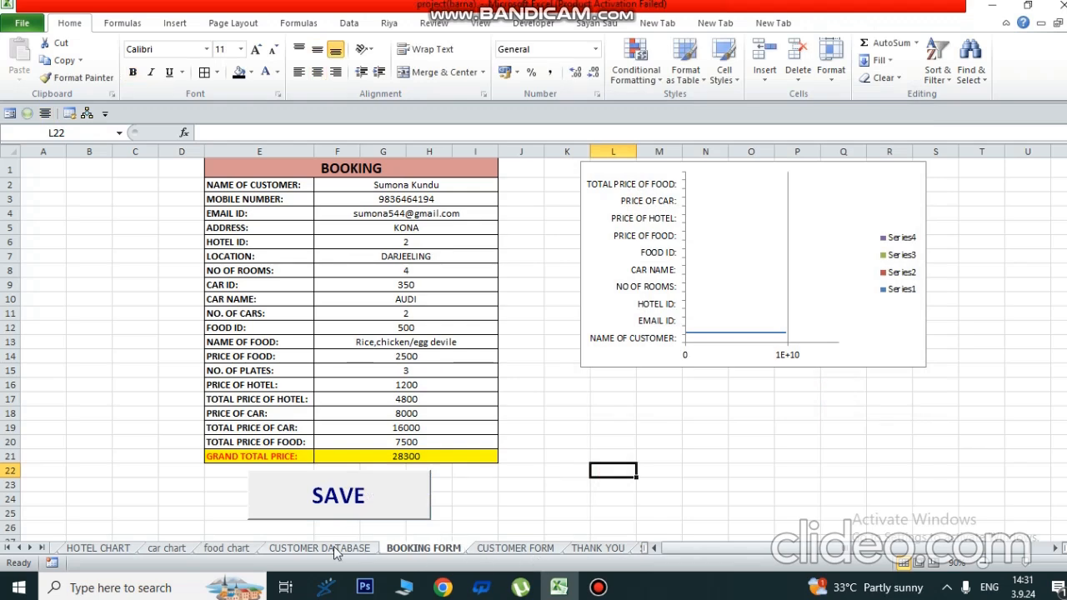
# - Review CUSTOMER FORM's entry cells, the THANK YOU sheet and BOOKING FORM's column E labels
pyautogui.click(534, 550)
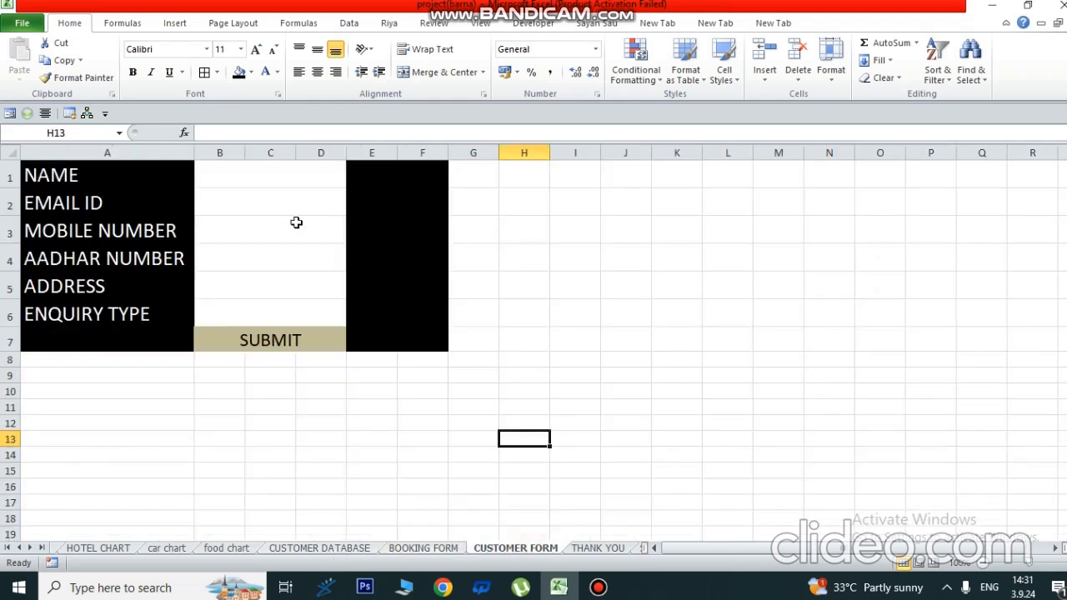
pyautogui.moveTo(241, 174); pyautogui.dragTo(270, 319)
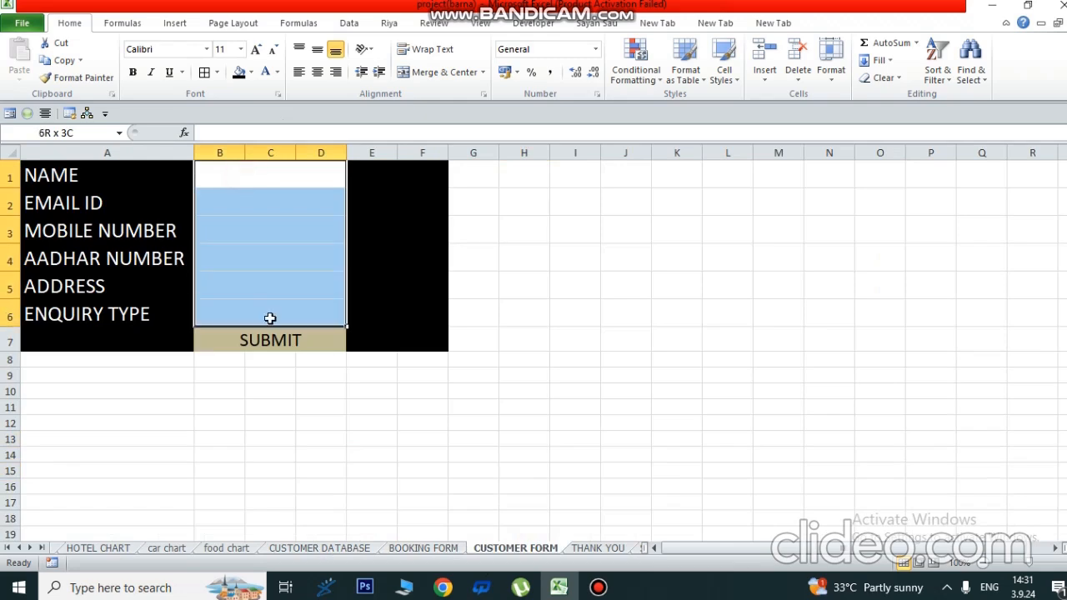
pyautogui.click(565, 322)
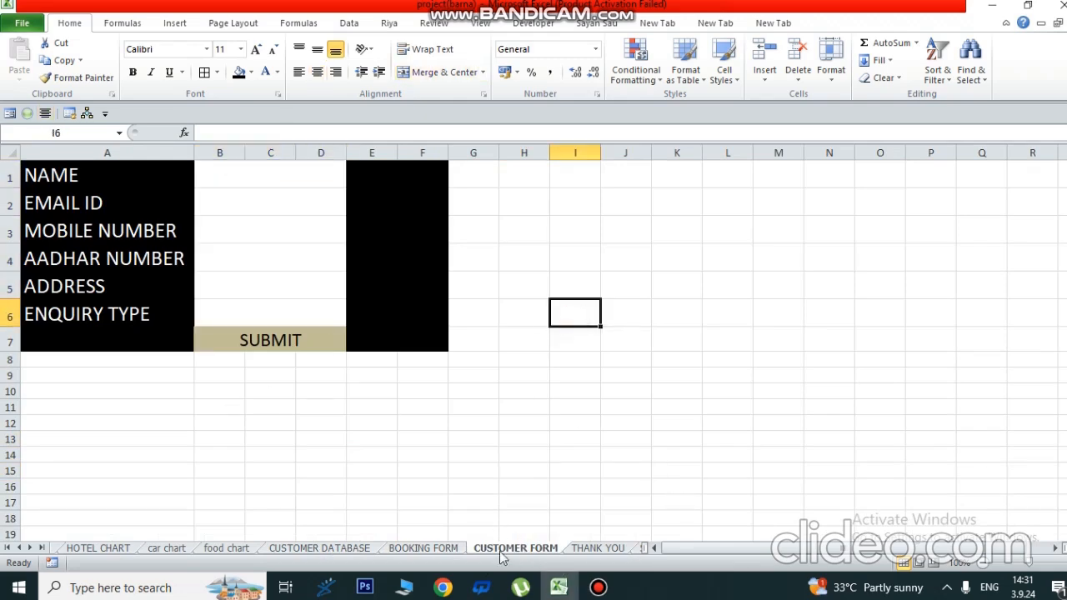
pyautogui.click(582, 551)
pyautogui.click(437, 549)
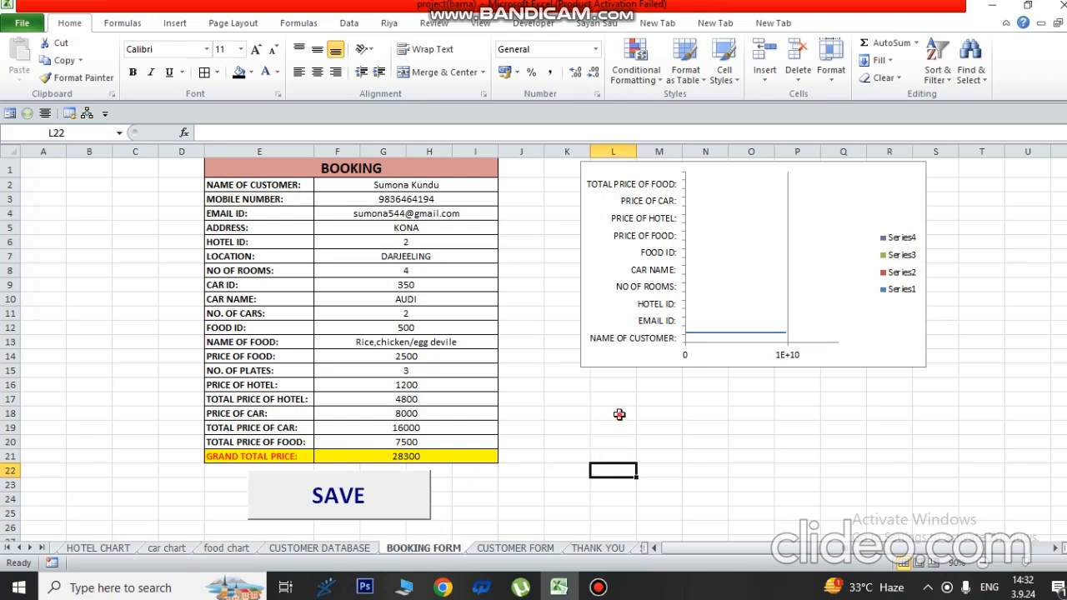
pyautogui.moveTo(221, 184); pyautogui.dragTo(254, 442)
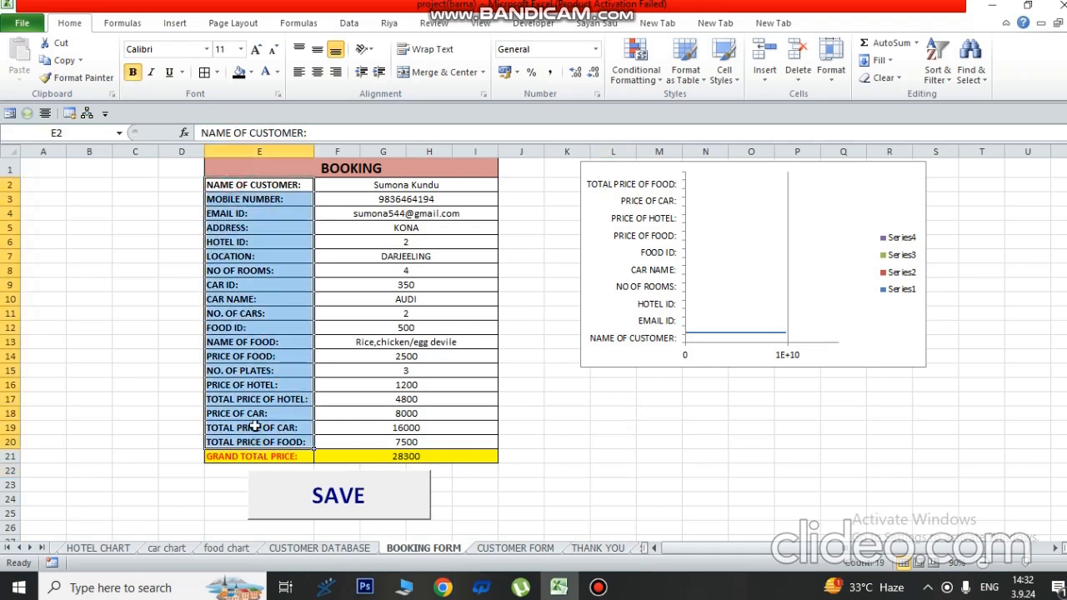
pyautogui.click(615, 442)
pyautogui.click(519, 548)
# - On CUSTOMER FORM, select the SUBMIT cell B7 and delete its text
pyautogui.click(390, 474)
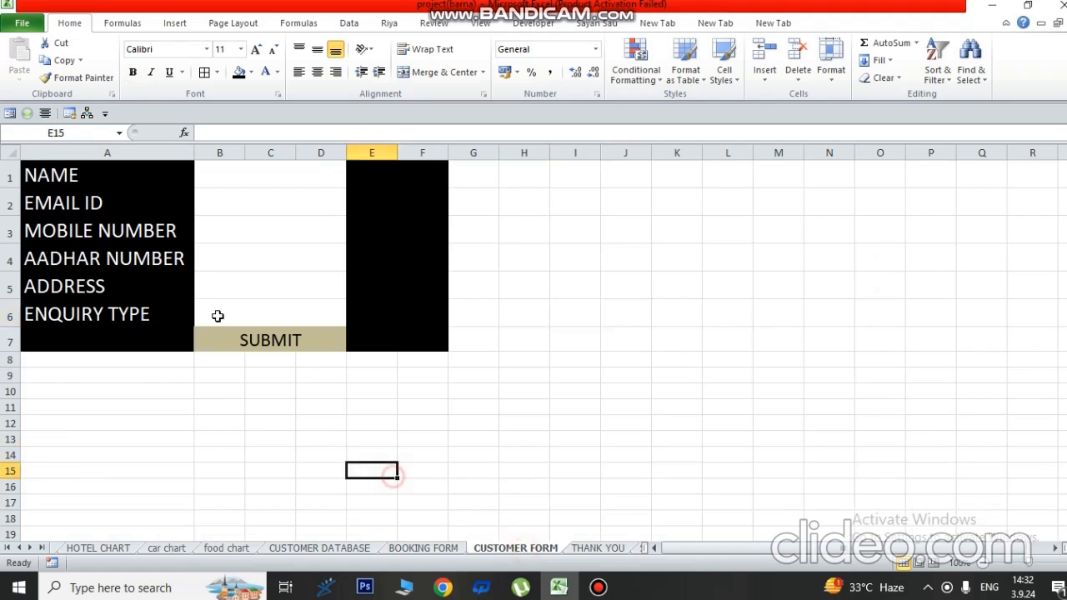
pyautogui.click(255, 339)
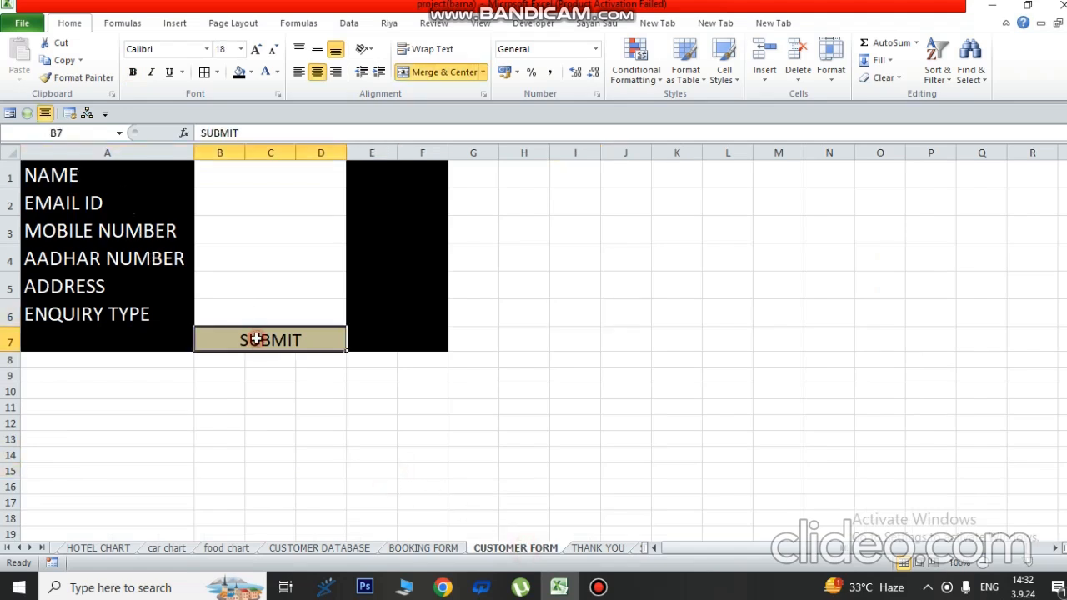
pyautogui.click(310, 377)
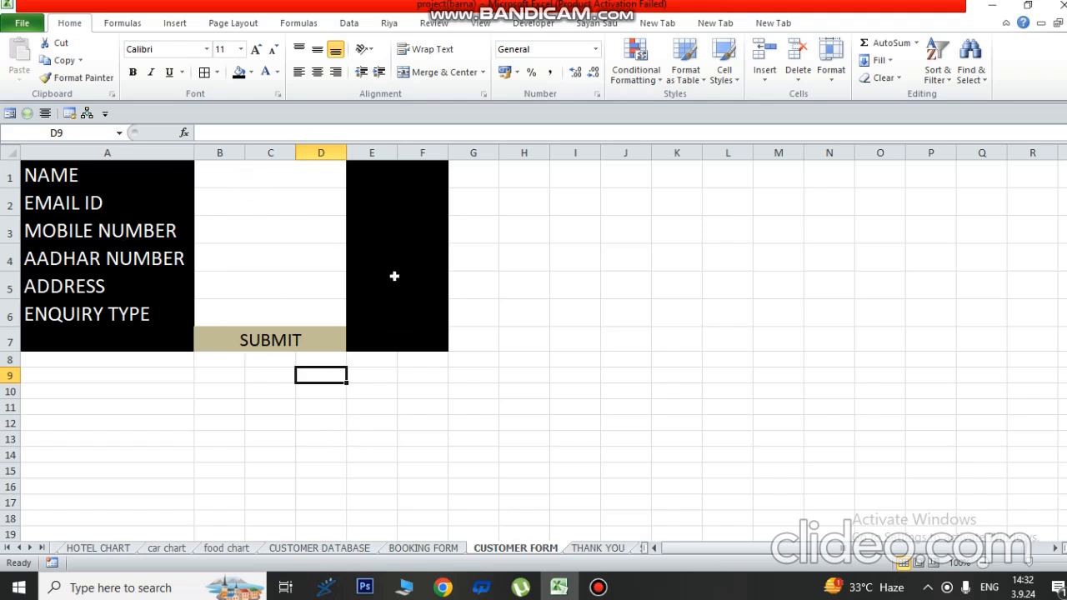
pyautogui.click(524, 275)
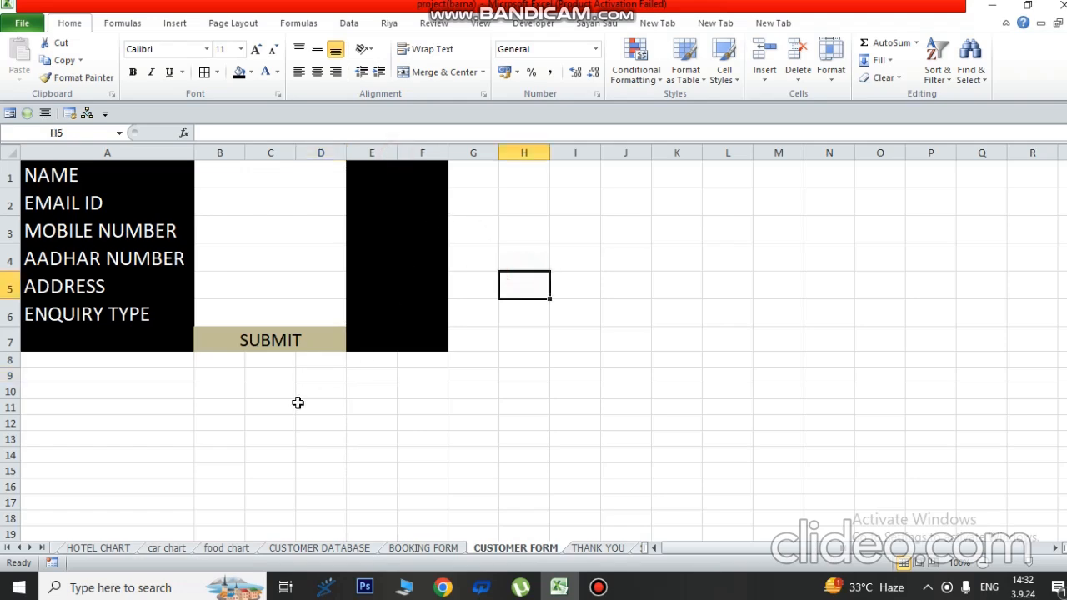
pyautogui.click(264, 342)
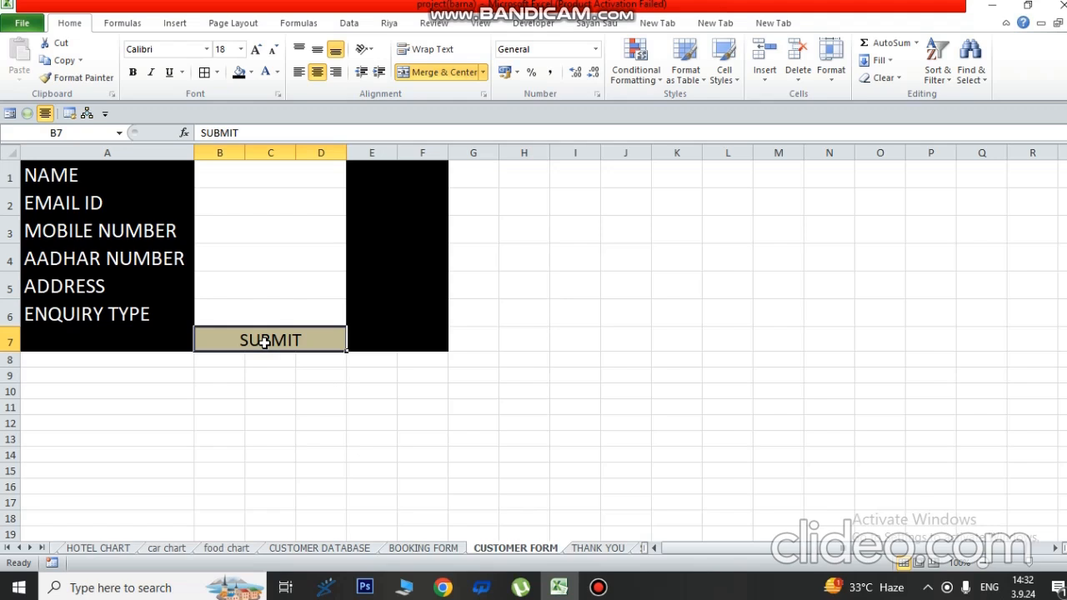
pyautogui.press('Delete')
# - Draw a new form control button below the customer form near cell A10
pyautogui.click(377, 388)
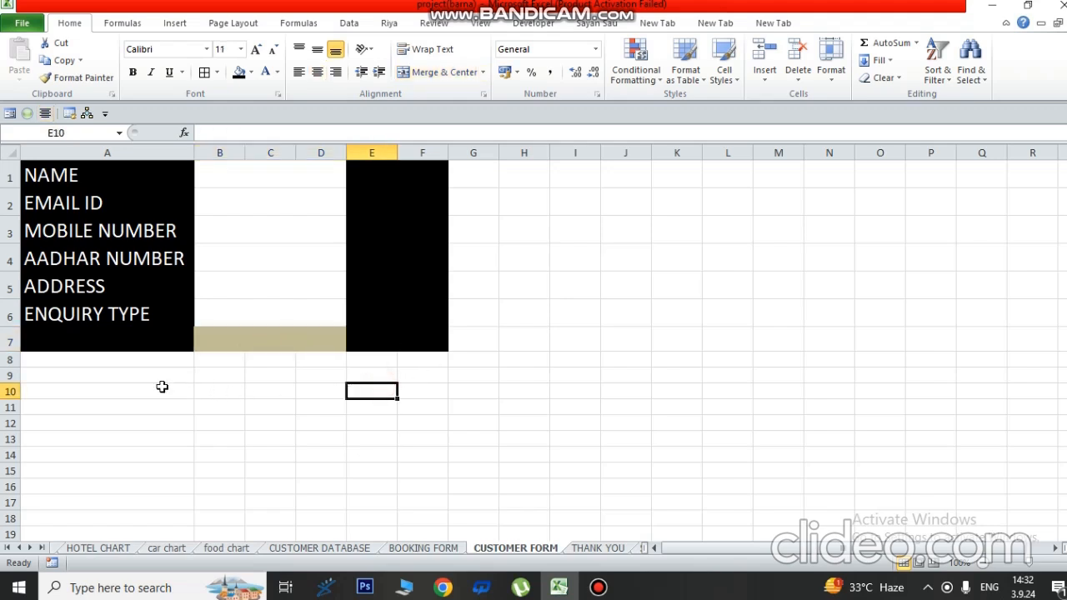
pyautogui.click(173, 23)
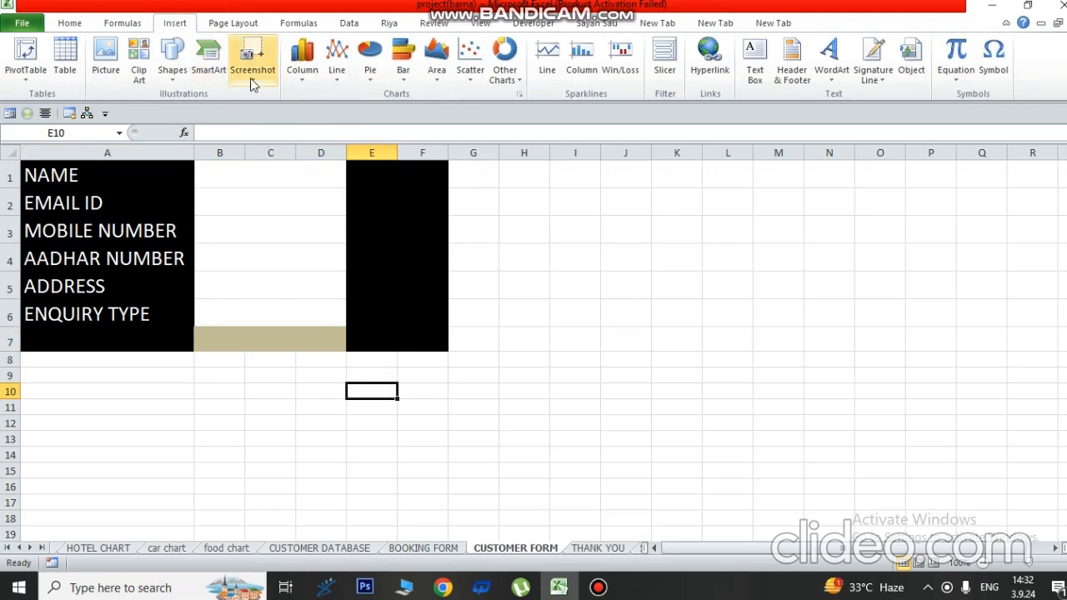
pyautogui.click(538, 23)
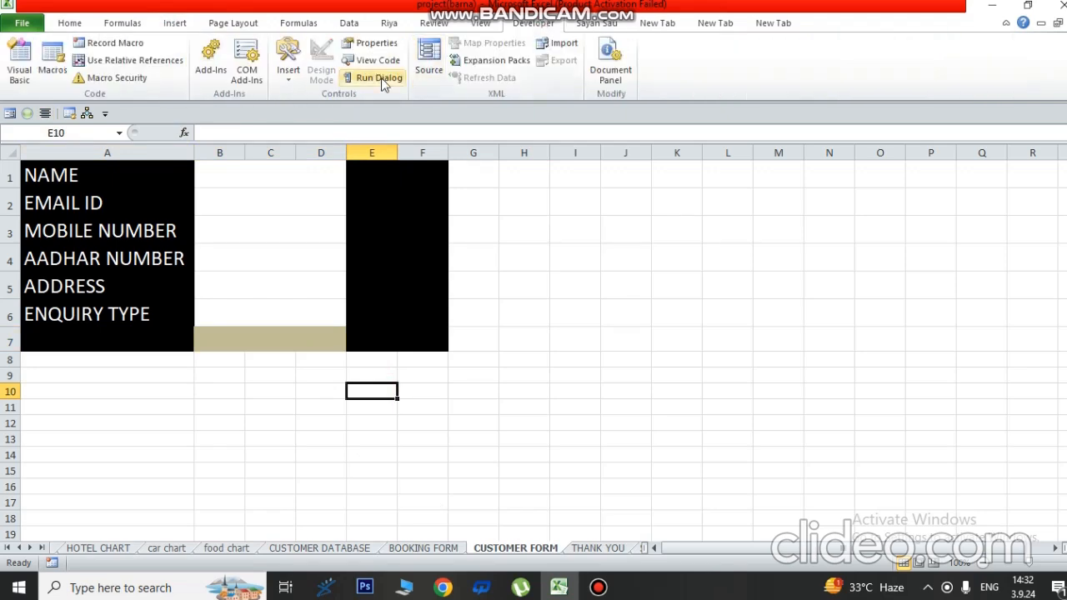
pyautogui.click(291, 72)
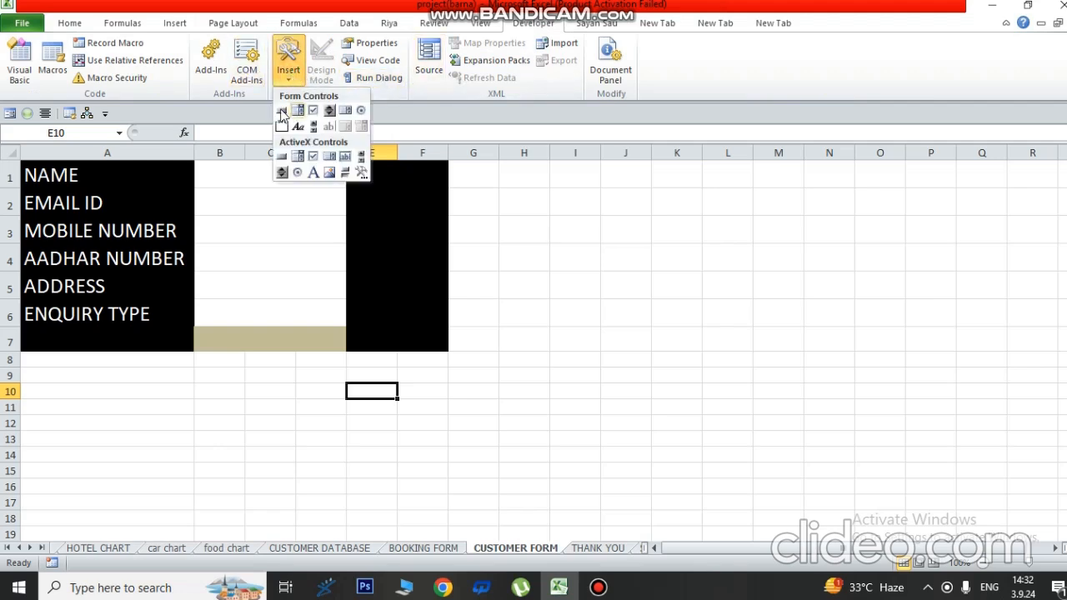
pyautogui.click(282, 110)
pyautogui.moveTo(126, 386); pyautogui.dragTo(328, 445)
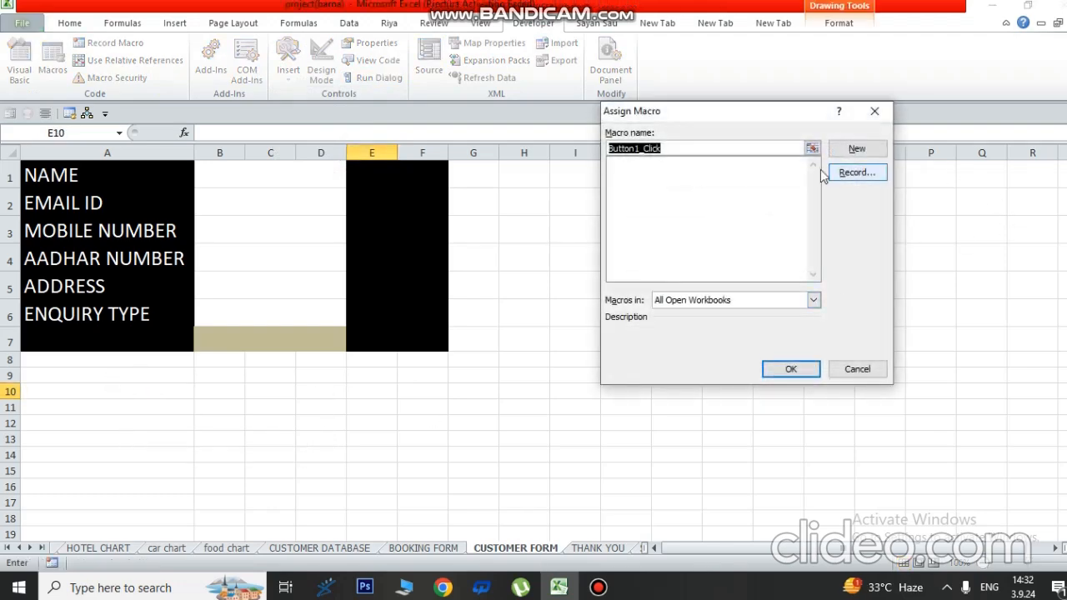
# - Assign the macro name SUBMIT to Button 1, deselect it, then click it to test
pyautogui.write('sUBMI')
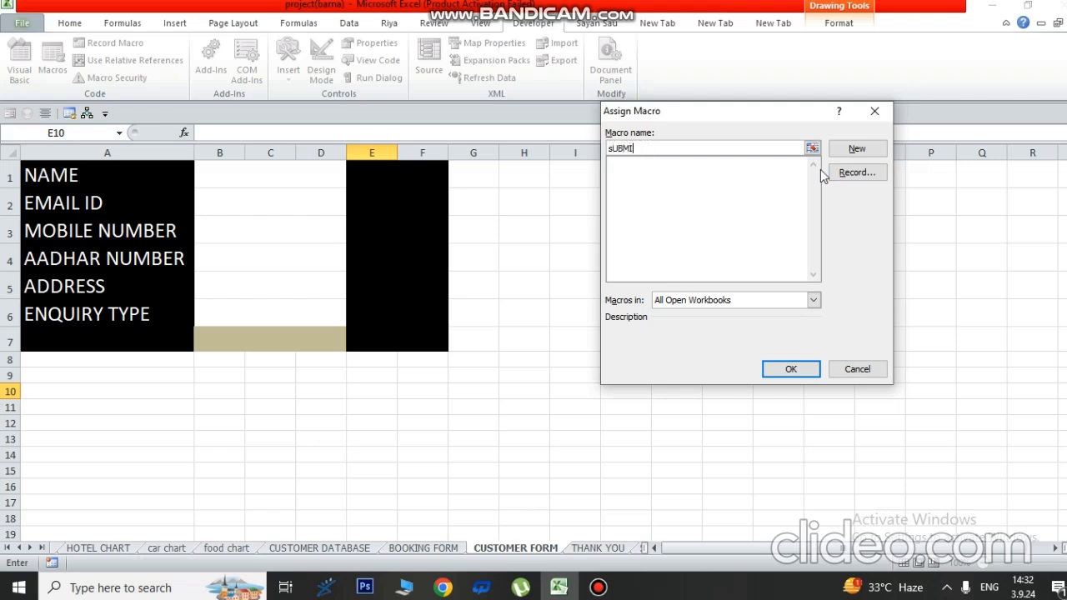
pyautogui.press('BackSpace')
pyautogui.press('BackSpace')
pyautogui.press('BackSpace')
pyautogui.press('BackSpace')
pyautogui.press('BackSpace')
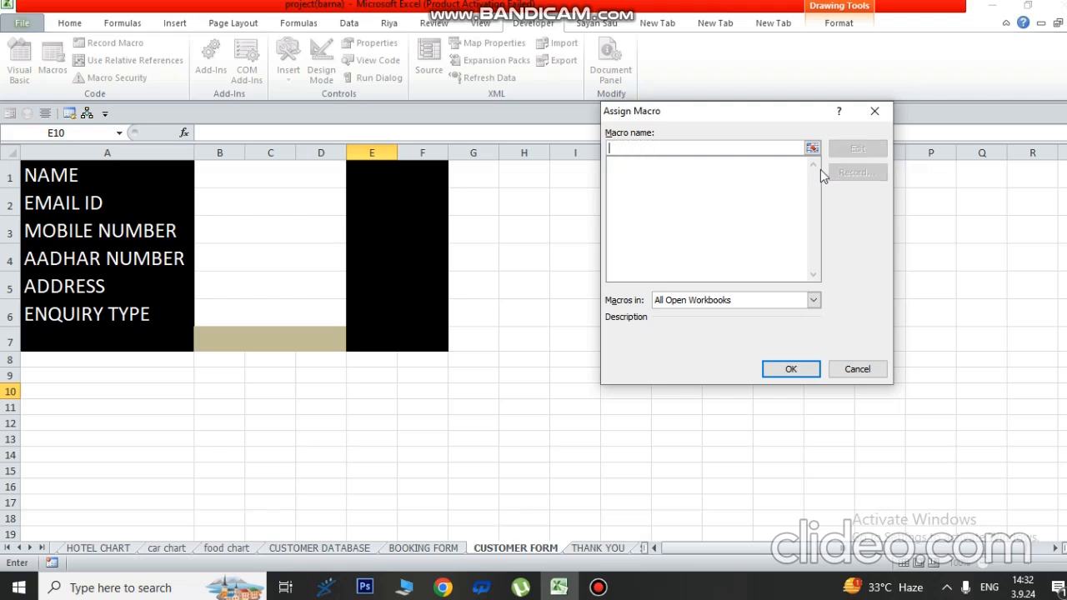
pyautogui.write('SUBMIT')
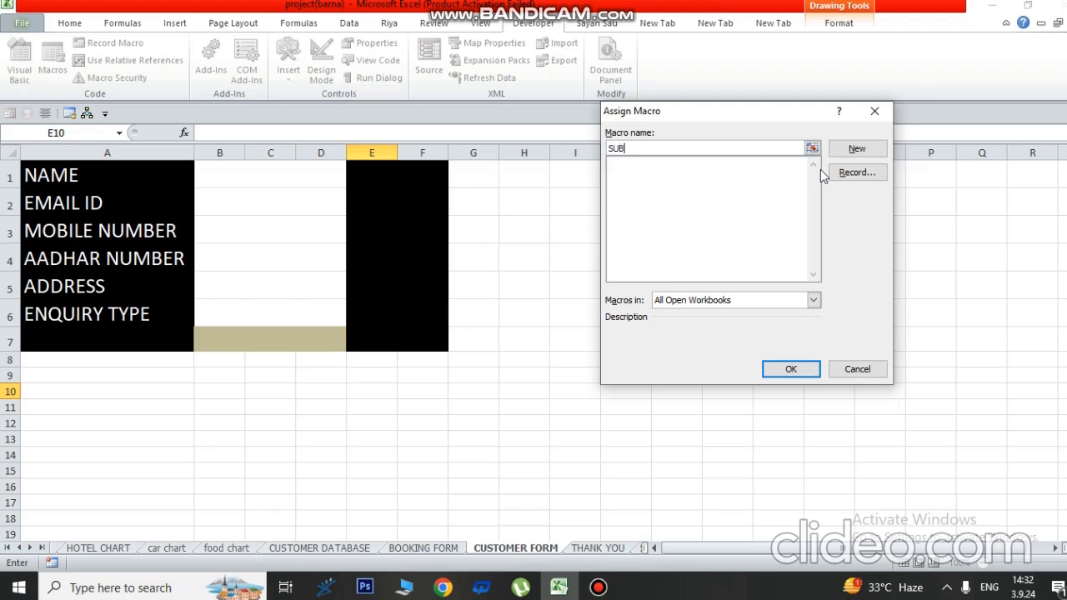
pyautogui.click(785, 369)
pyautogui.click(472, 423)
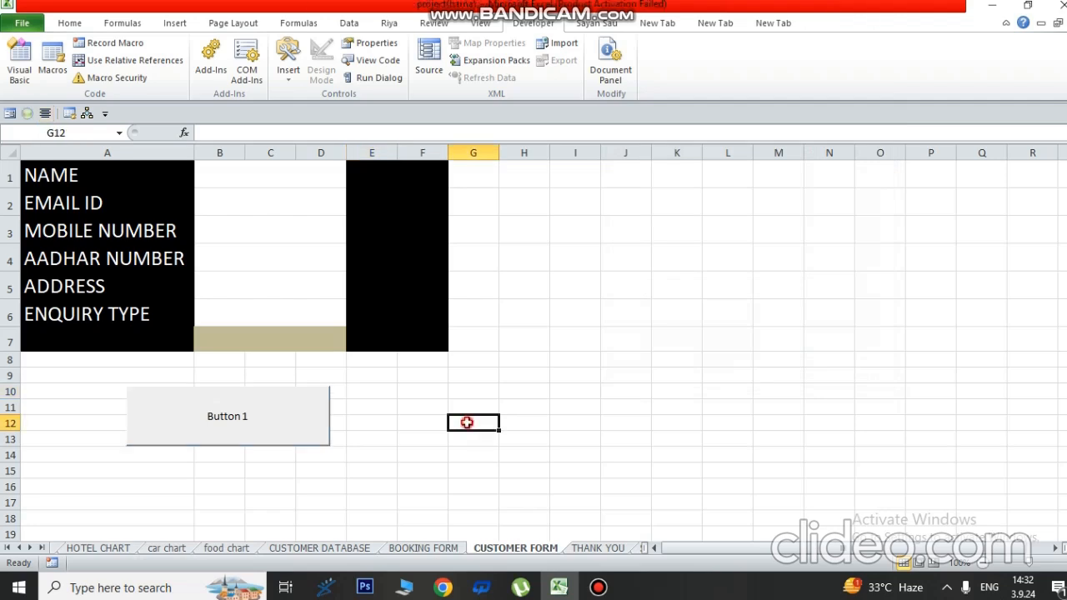
pyautogui.click(267, 421)
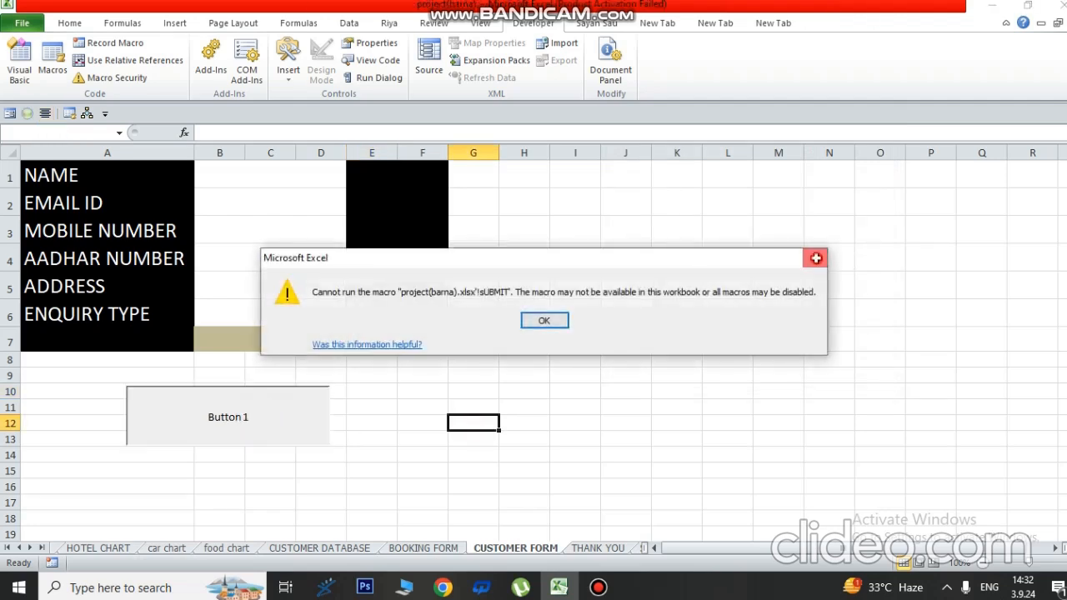
# - Dismiss the macro error, open Button 1's Format Control, and right-click it again after recovery
pyautogui.click(544, 320)
pyautogui.rightClick(231, 422)
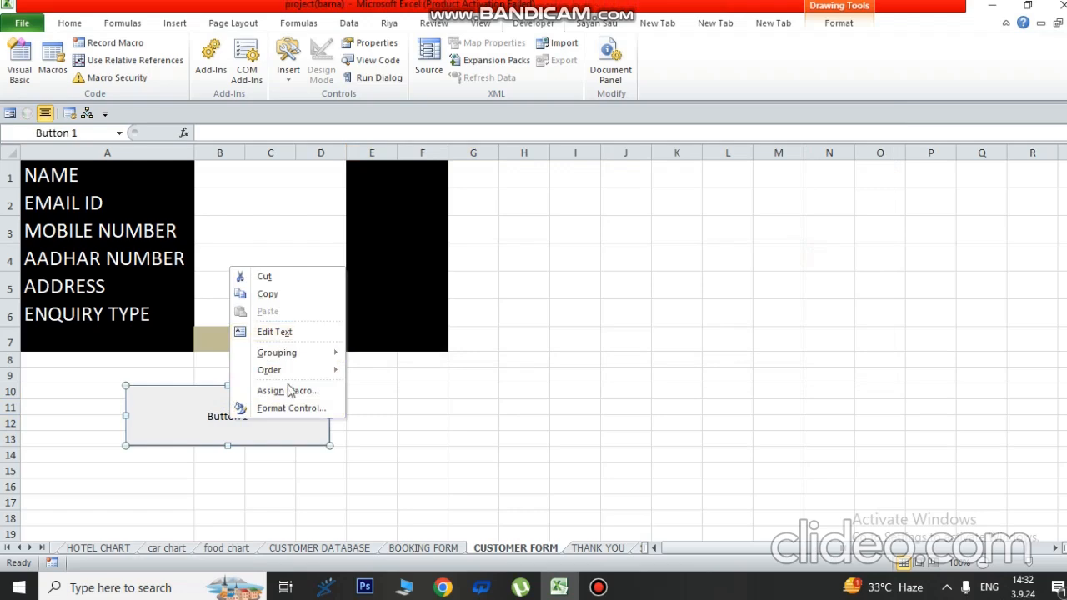
pyautogui.click(304, 408)
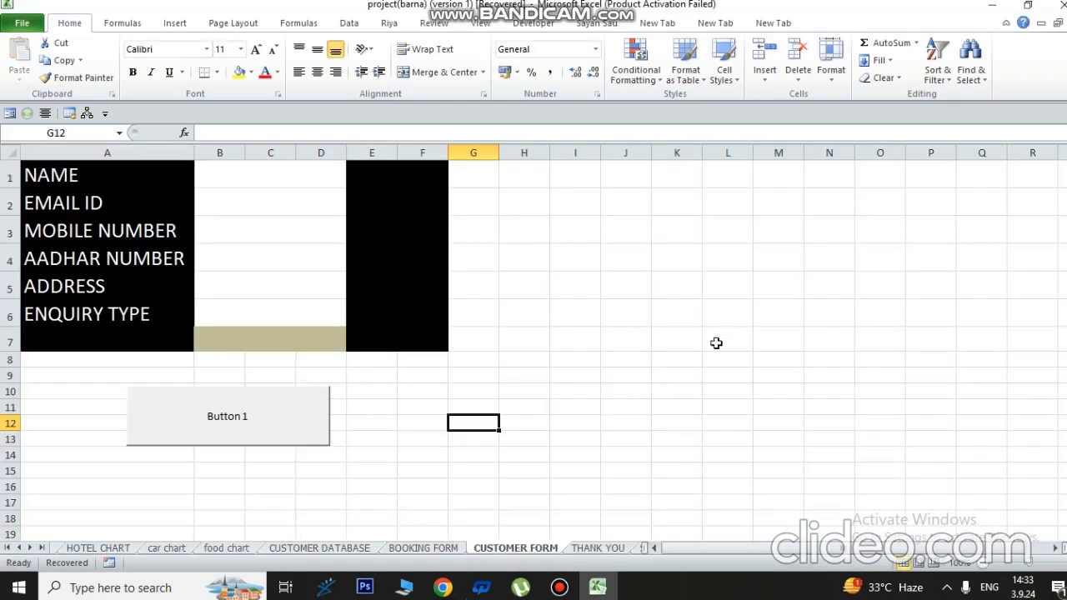
pyautogui.rightClick(239, 416)
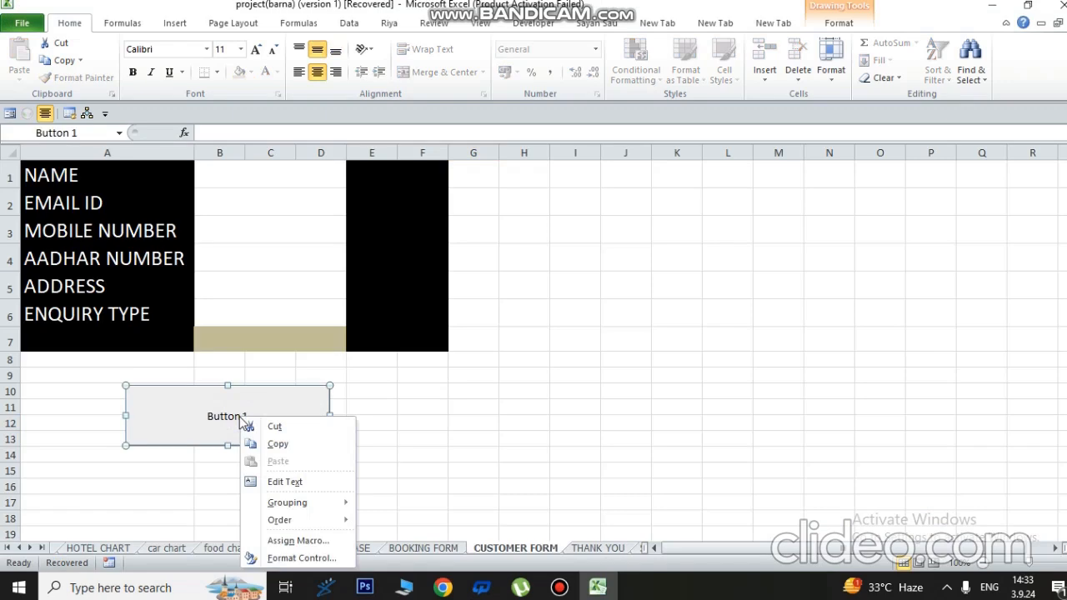
# - In Format Control, give Button 1's label 36-point red font and alternative text SUBMIT
pyautogui.click(284, 558)
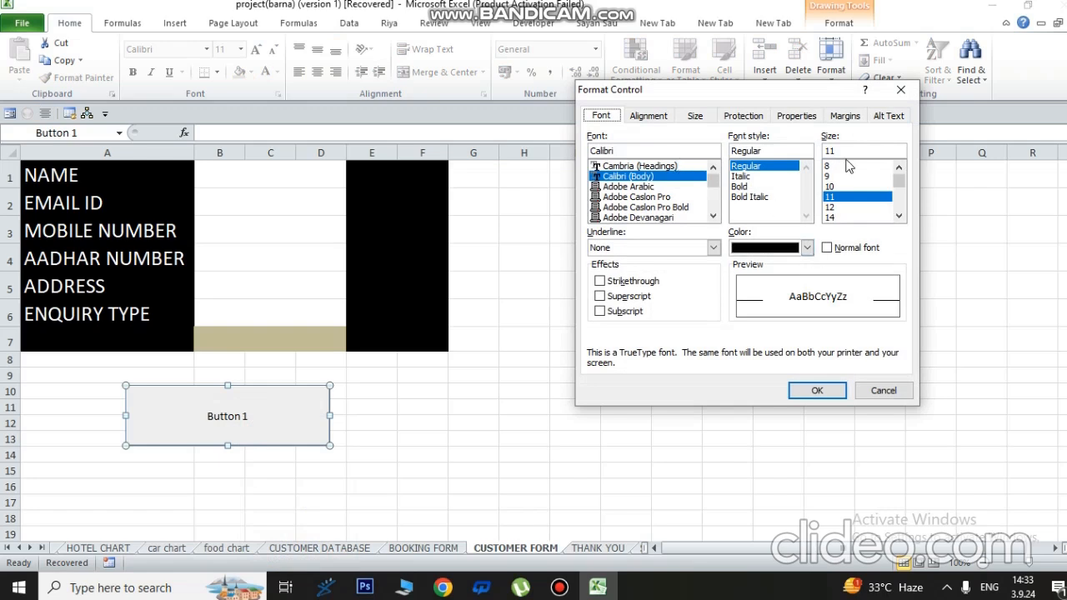
pyautogui.moveTo(904, 185); pyautogui.dragTo(902, 209)
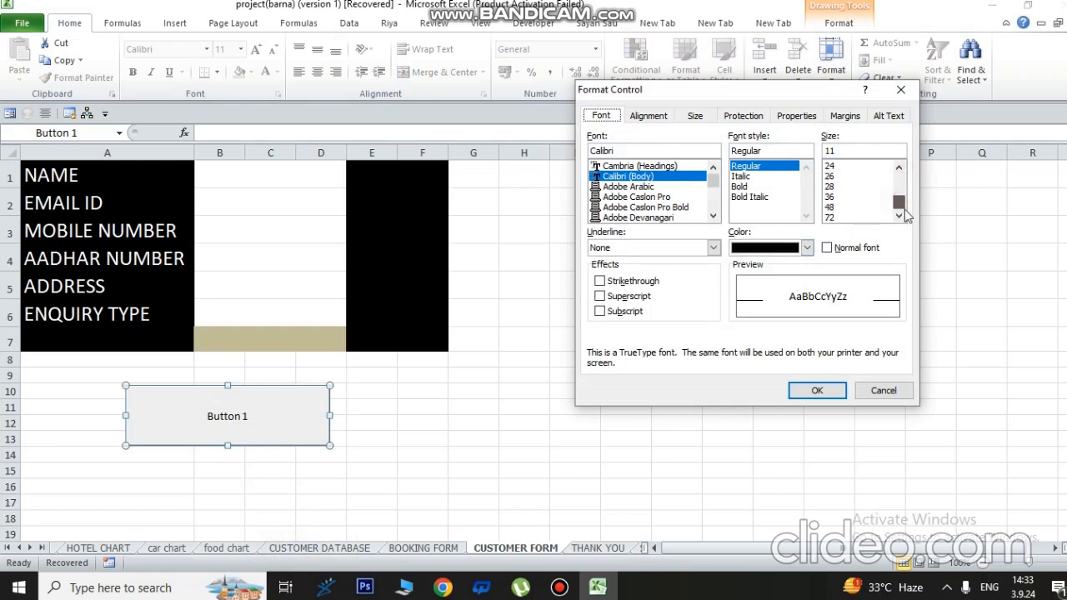
pyautogui.click(844, 197)
pyautogui.click(807, 247)
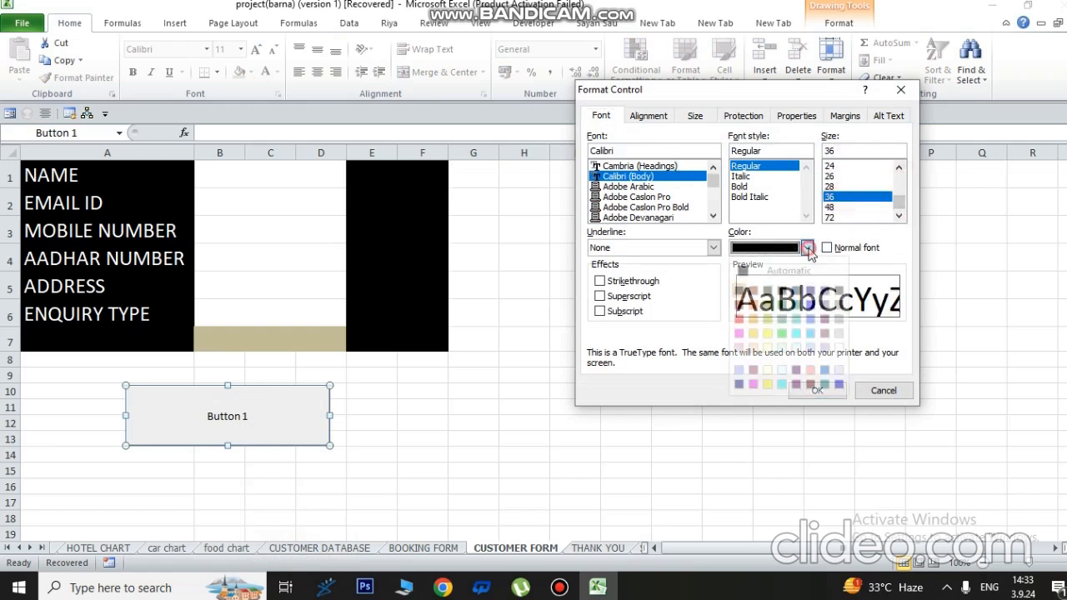
pyautogui.click(738, 318)
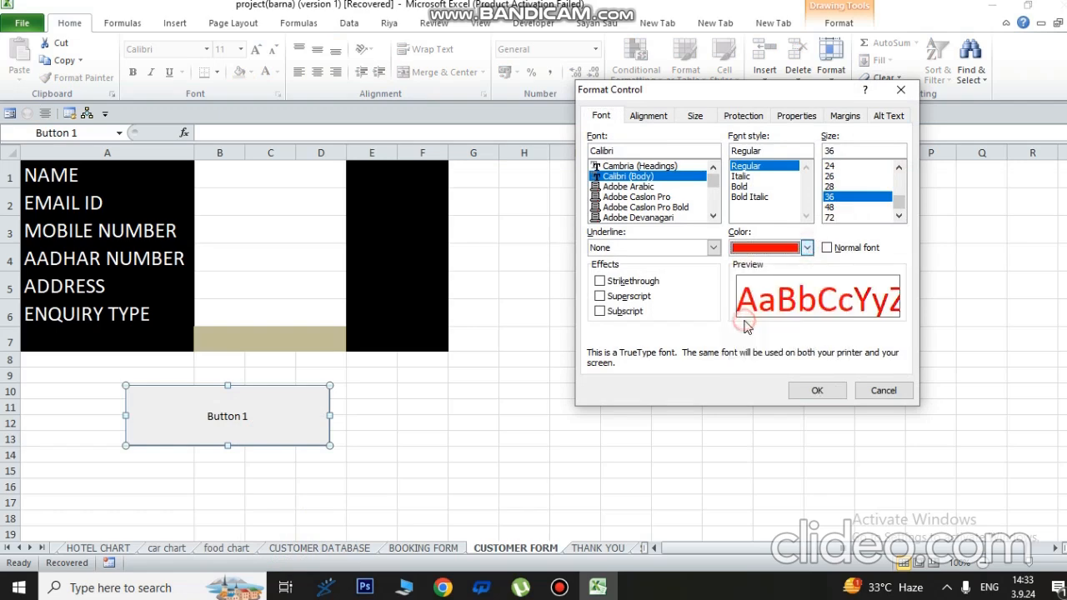
pyautogui.click(890, 117)
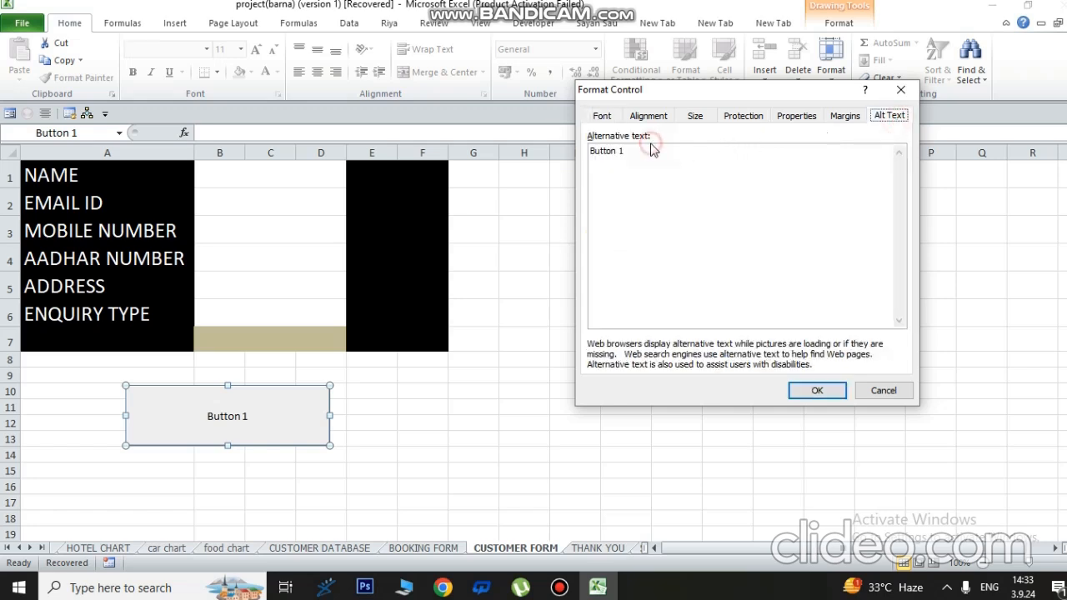
pyautogui.click(626, 150)
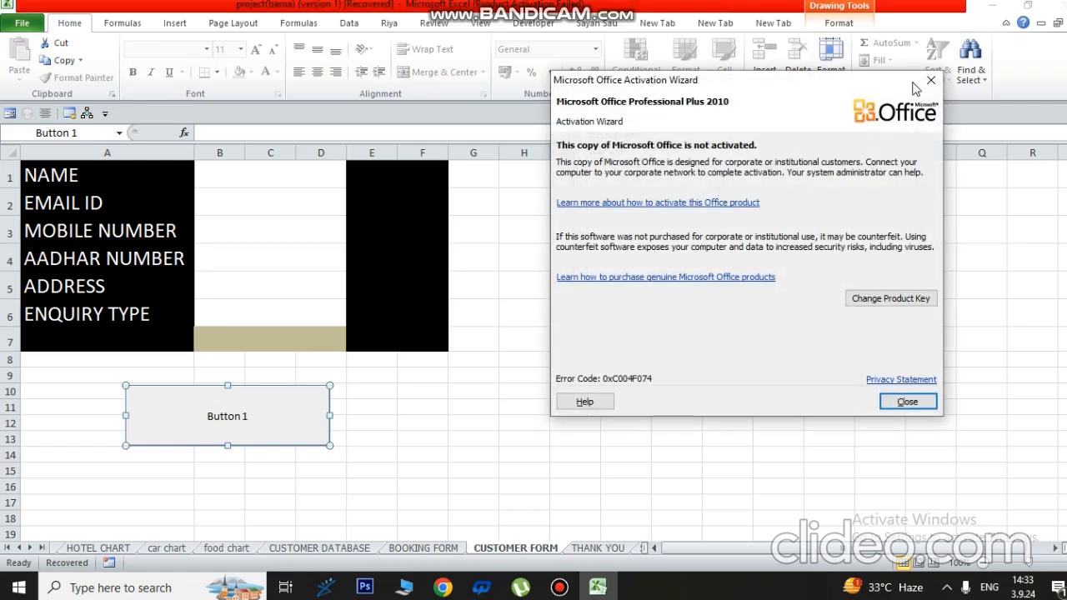
pyautogui.click(930, 80)
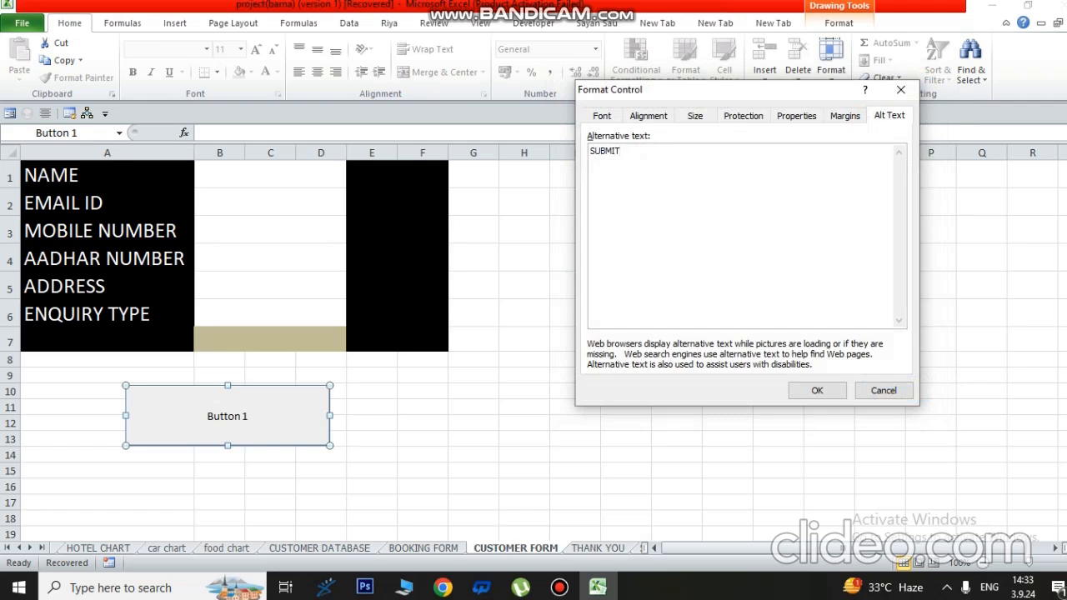
pyautogui.click(827, 391)
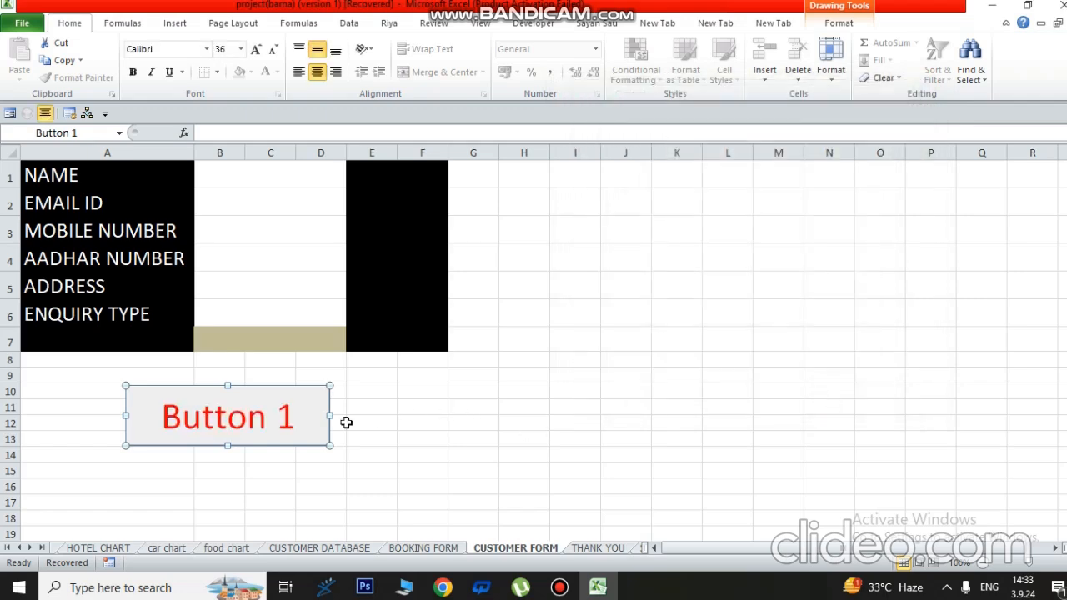
# - Replace the 'Button 1' caption with 'SUBMIT', then select the form's entry area B1:D7
pyautogui.click(285, 407)
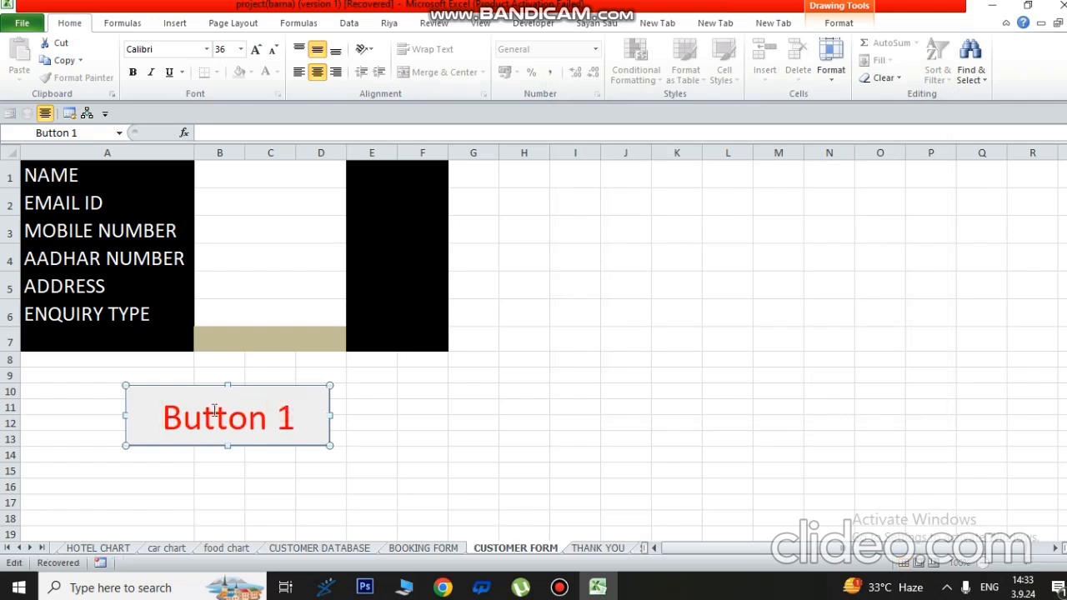
pyautogui.moveTo(162, 417); pyautogui.dragTo(320, 422)
pyautogui.write('SUB')
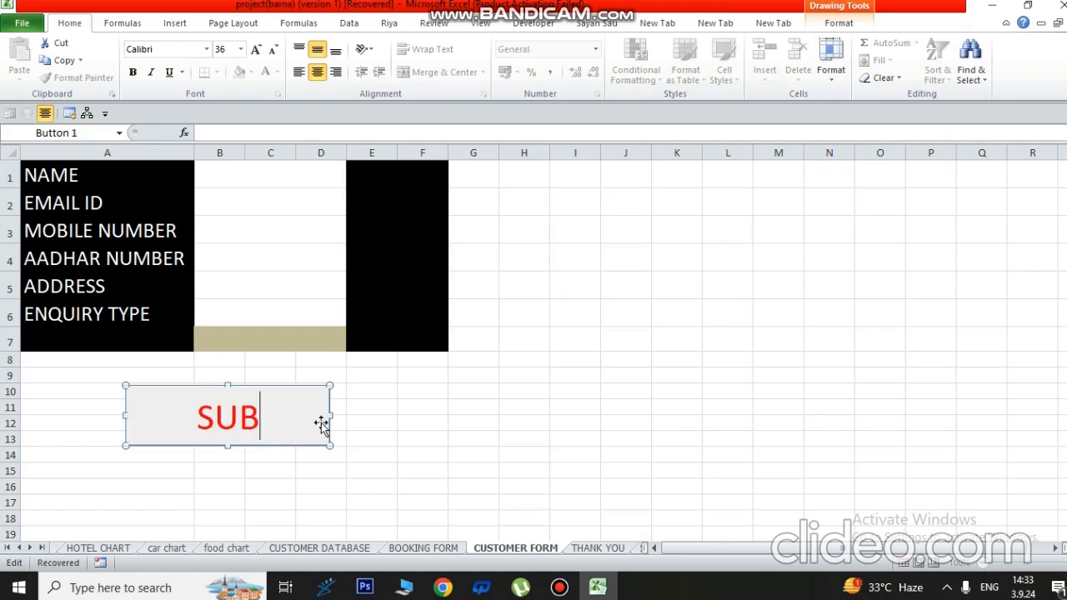
pyautogui.write('MIT')
pyautogui.click(392, 452)
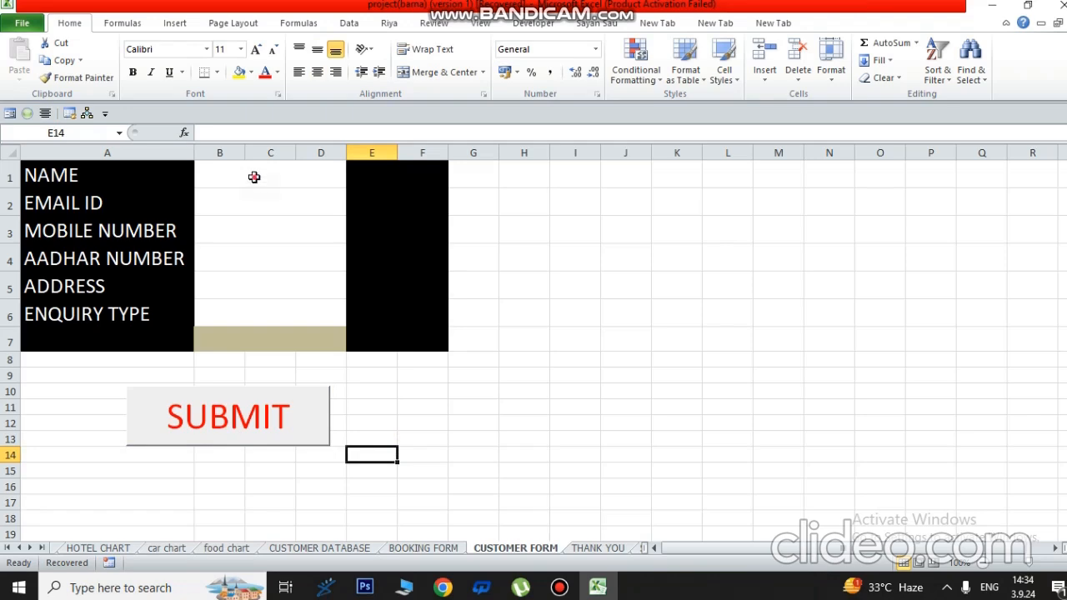
pyautogui.moveTo(255, 176); pyautogui.dragTo(274, 326)
# - Click among the form's NAME and EMAIL ID entry cells on CUSTOMER FORM
pyautogui.click(522, 312)
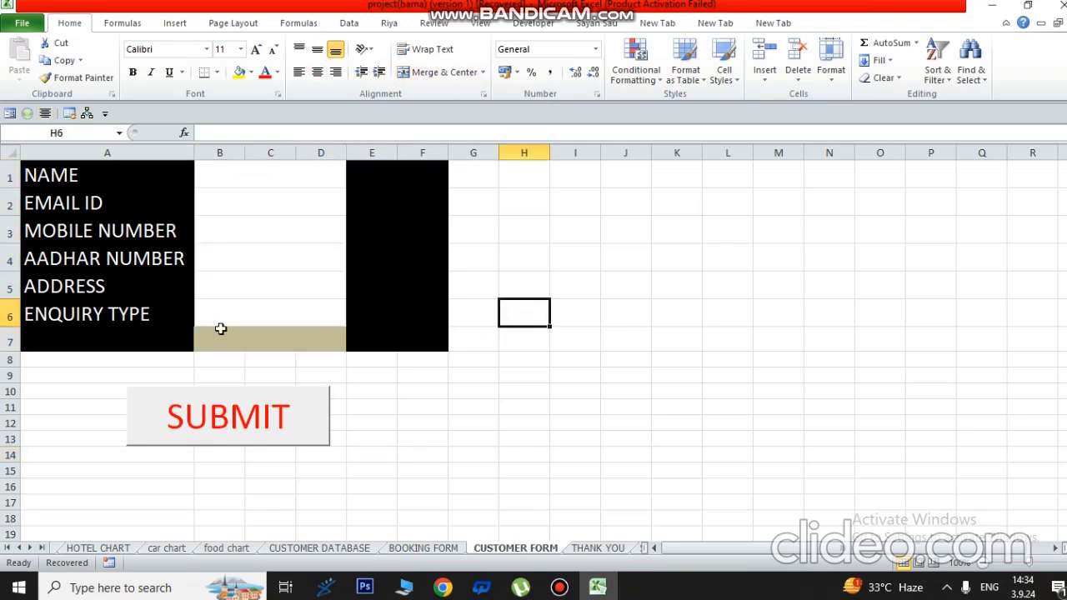
pyautogui.click(225, 170)
pyautogui.click(241, 213)
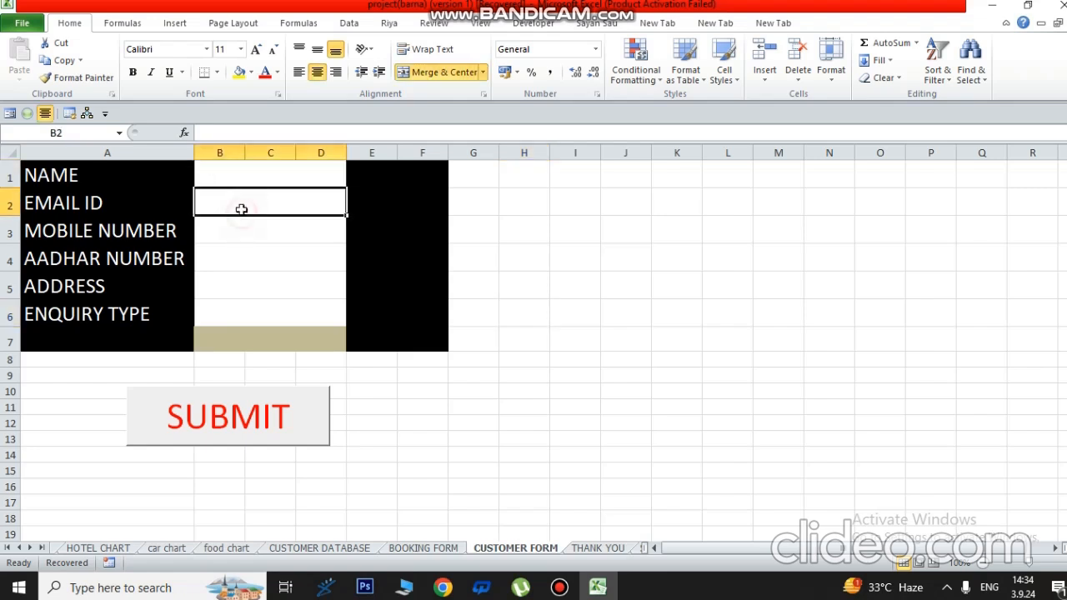
pyautogui.click(243, 174)
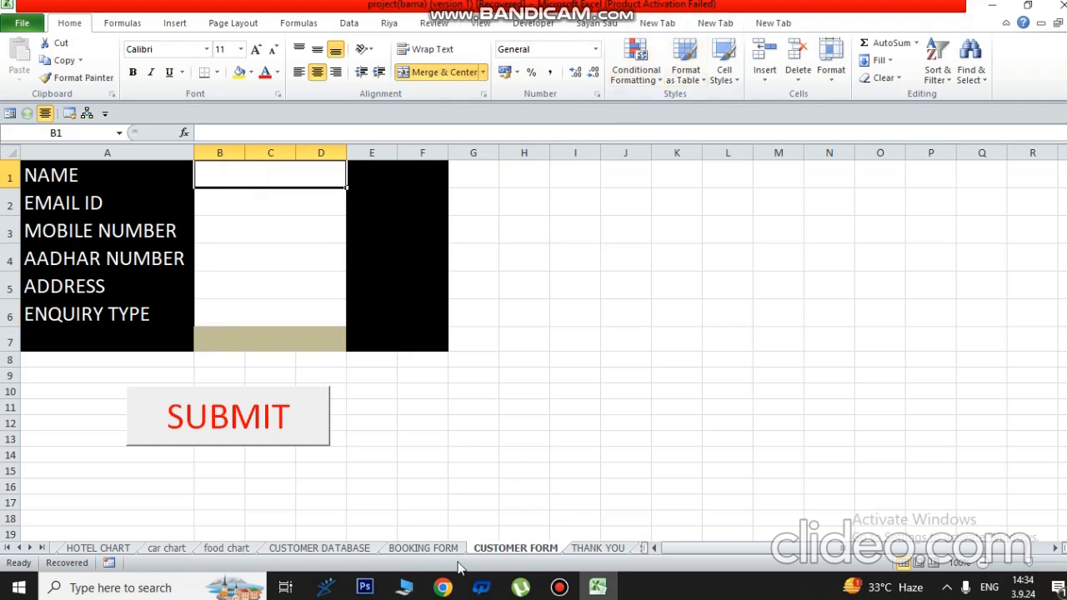
# - Move via BOOKING FORM to the CUSTOMER DATABASE sheet and select row 8, A8:D8
pyautogui.click(414, 550)
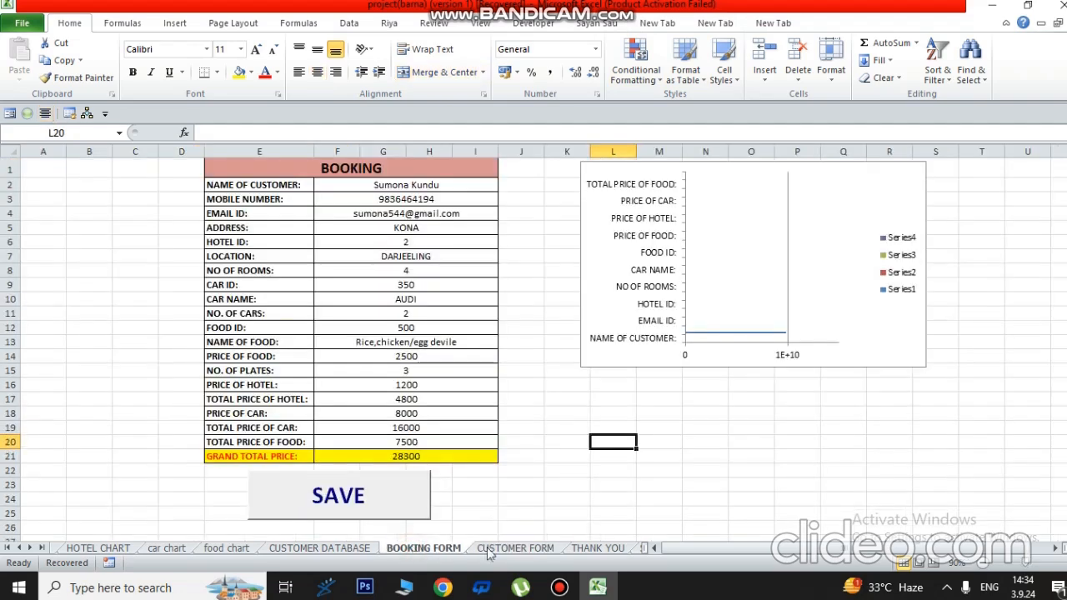
pyautogui.click(517, 549)
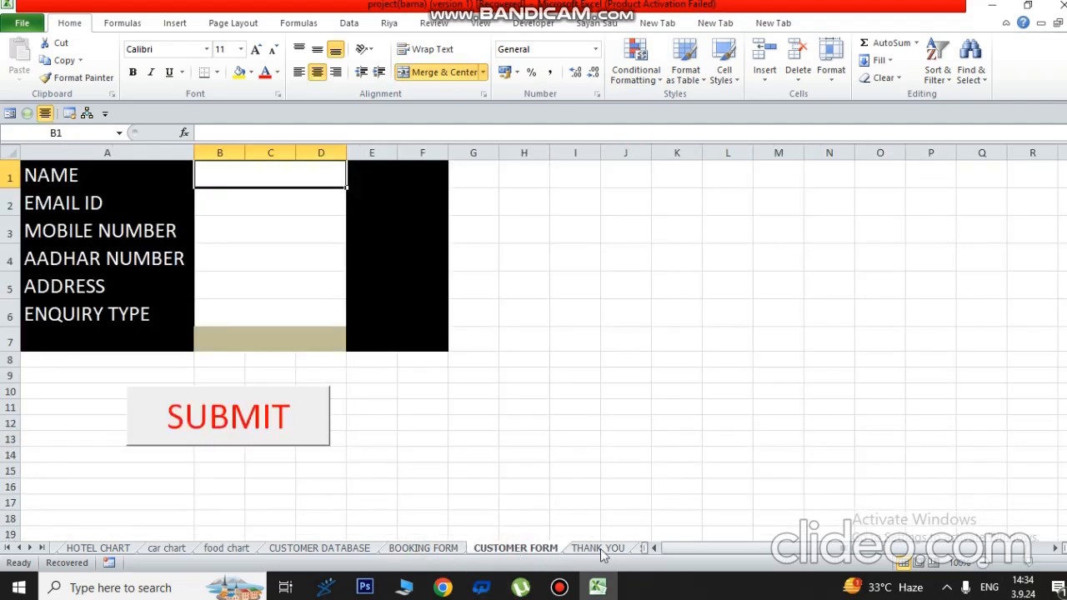
pyautogui.click(323, 549)
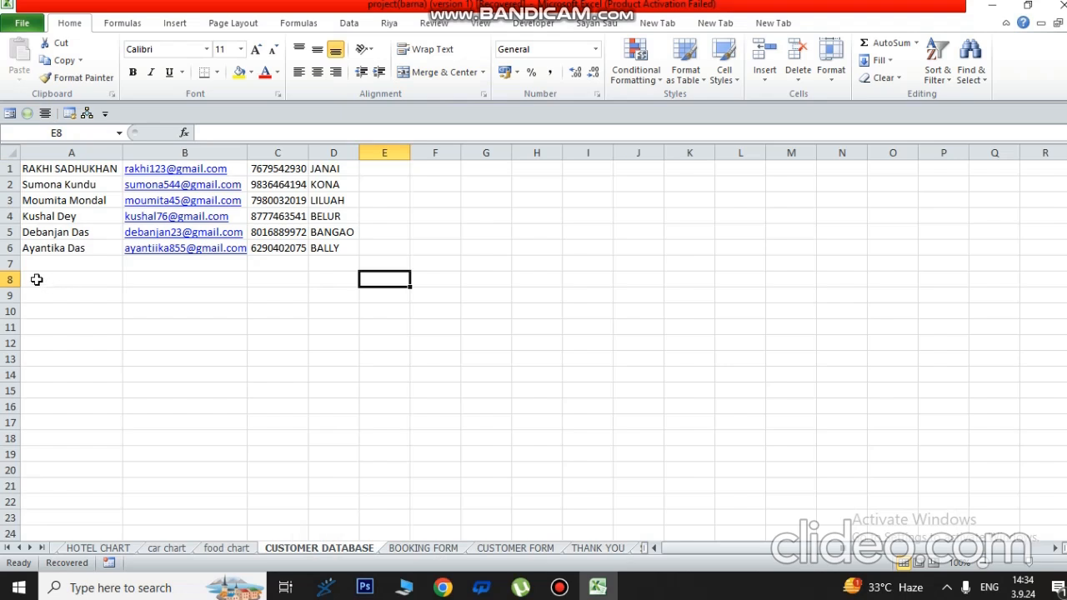
pyautogui.moveTo(37, 279); pyautogui.dragTo(346, 281)
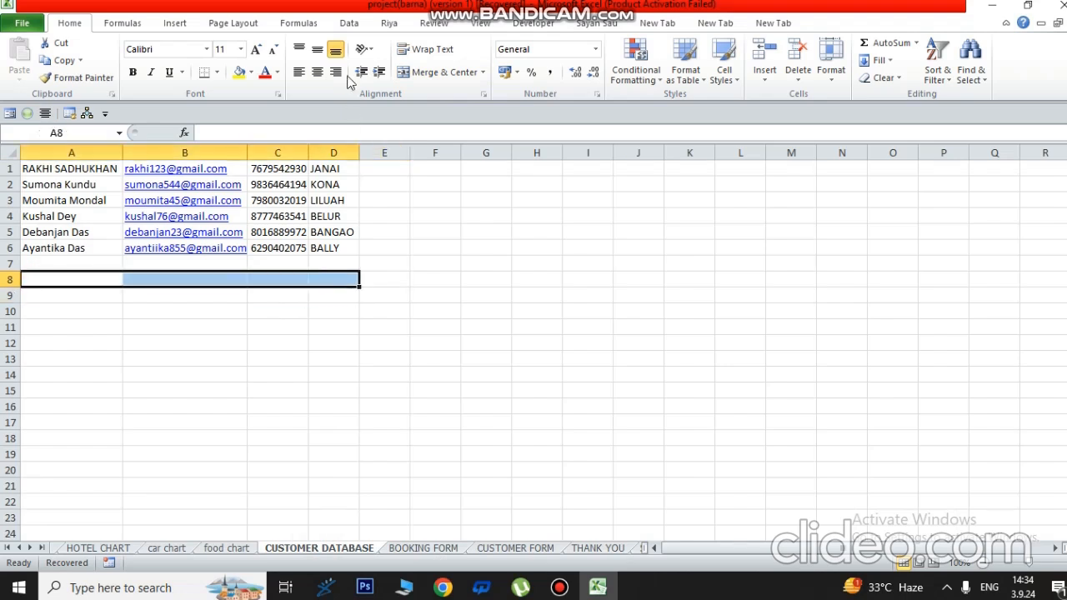
# - Put All Borders around cells A8:D8 of CUSTOMER DATABASE
pyautogui.click(216, 73)
pyautogui.click(242, 198)
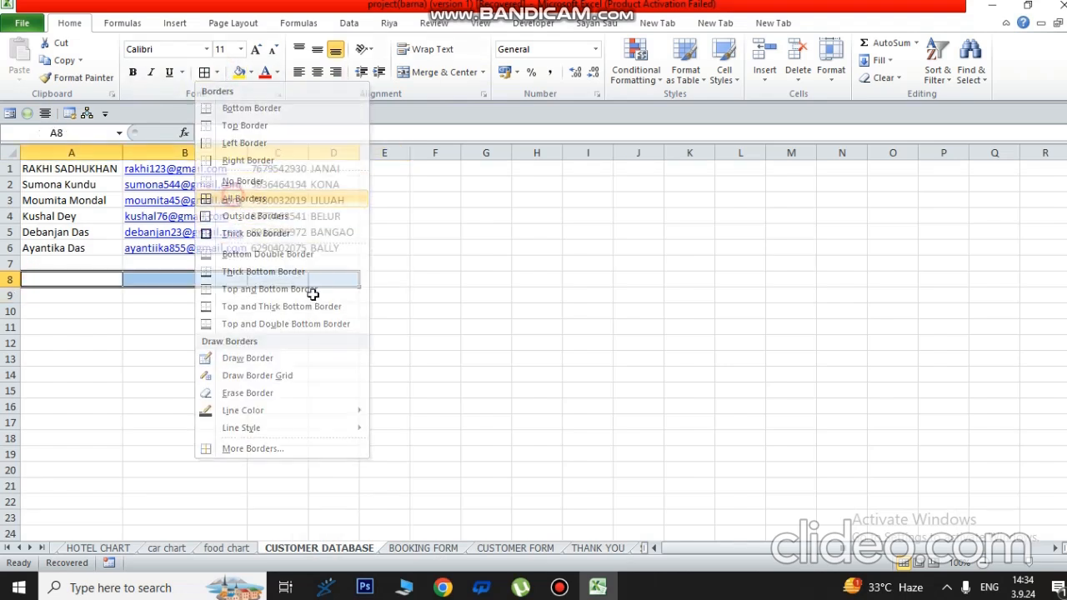
pyautogui.click(318, 331)
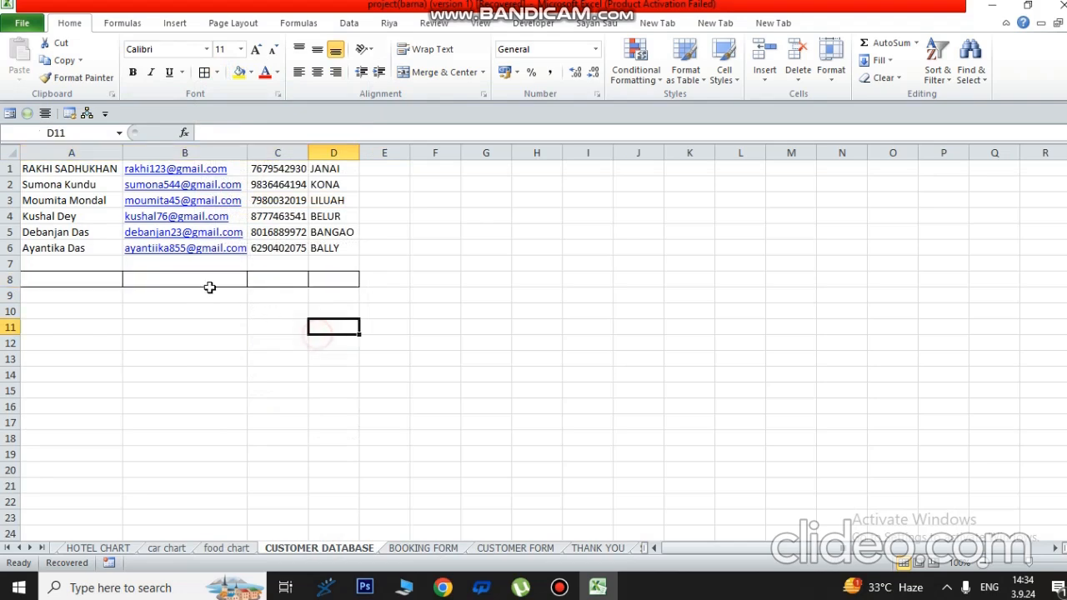
# - Type and erase text in A8, change sheets, and dismiss the macro error message
pyautogui.click(94, 279)
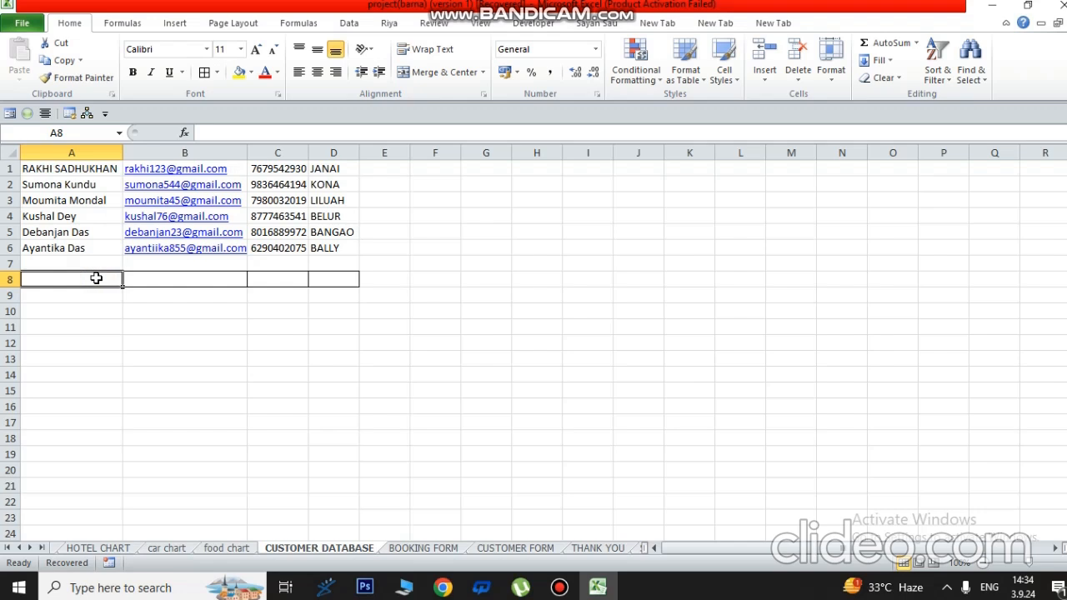
pyautogui.write('na')
pyautogui.press('BackSpace')
pyautogui.press('BackSpace')
pyautogui.press('BackSpace')
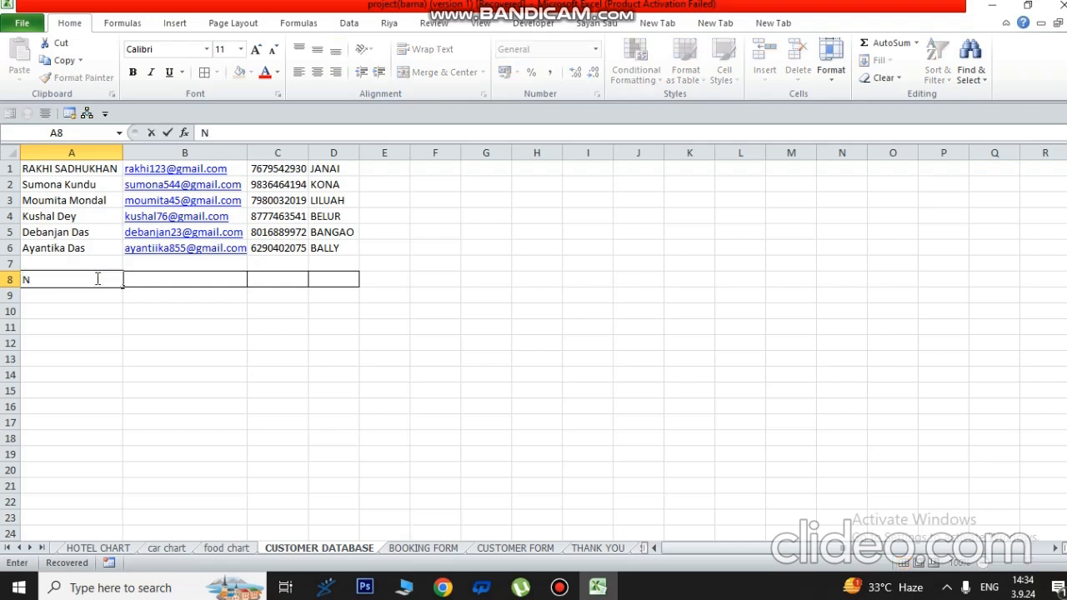
pyautogui.click(437, 550)
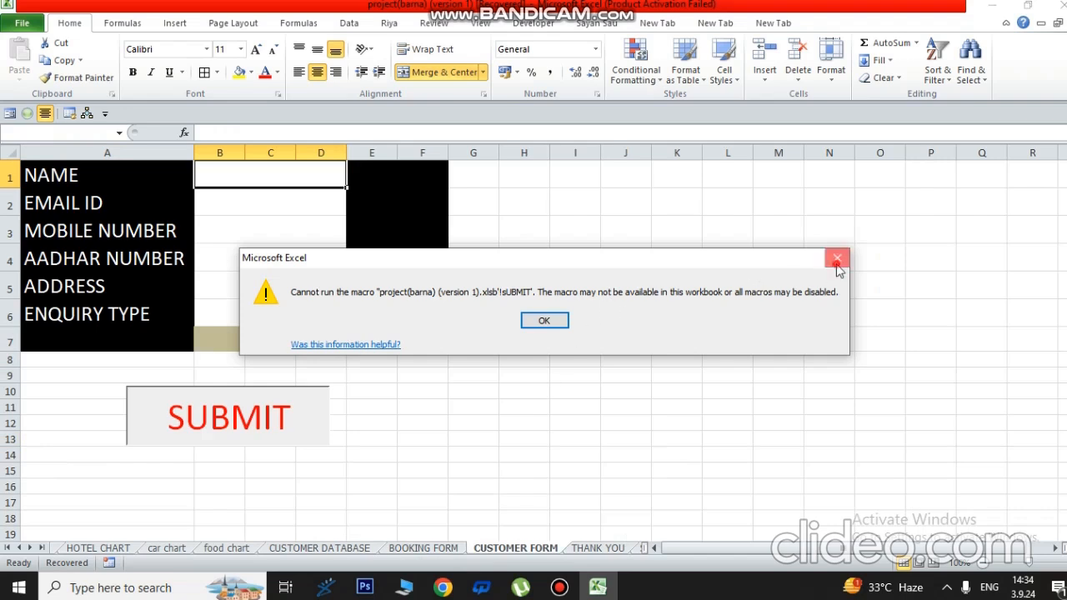
pyautogui.click(837, 262)
pyautogui.click(558, 407)
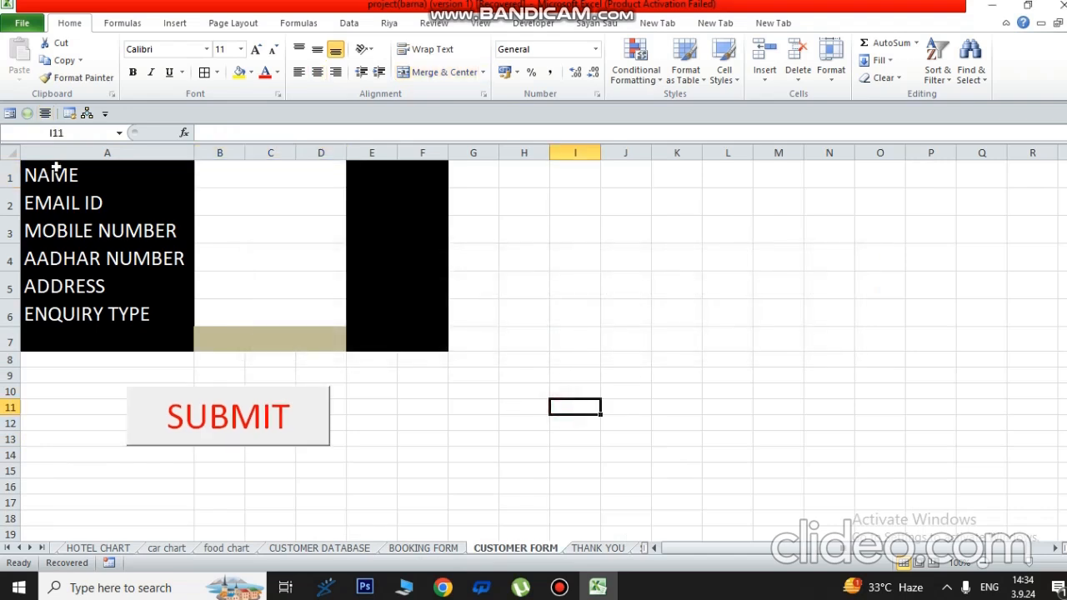
# - Copy the form labels A1:A6 and paste them transposed into CUSTOMER DATABASE row 9
pyautogui.moveTo(56, 167); pyautogui.dragTo(81, 315)
pyautogui.rightClick(81, 315)
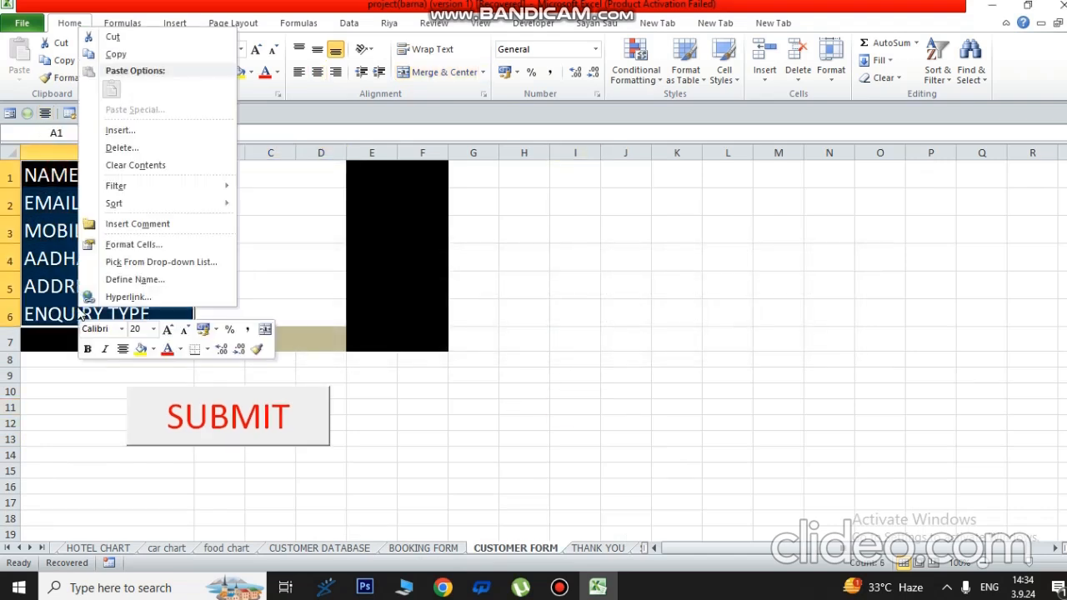
pyautogui.click(116, 54)
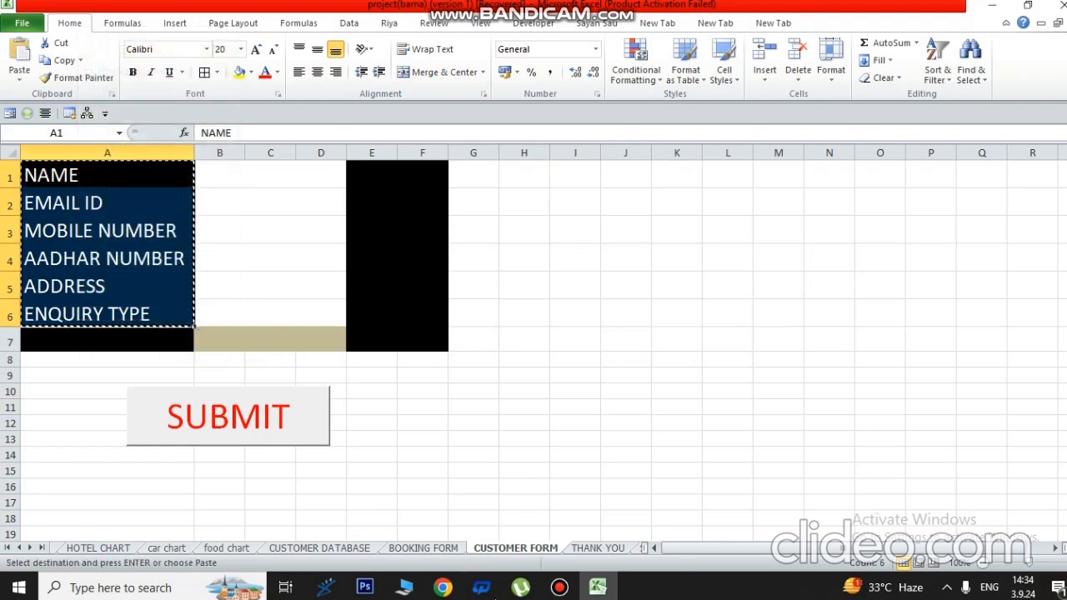
pyautogui.click(342, 548)
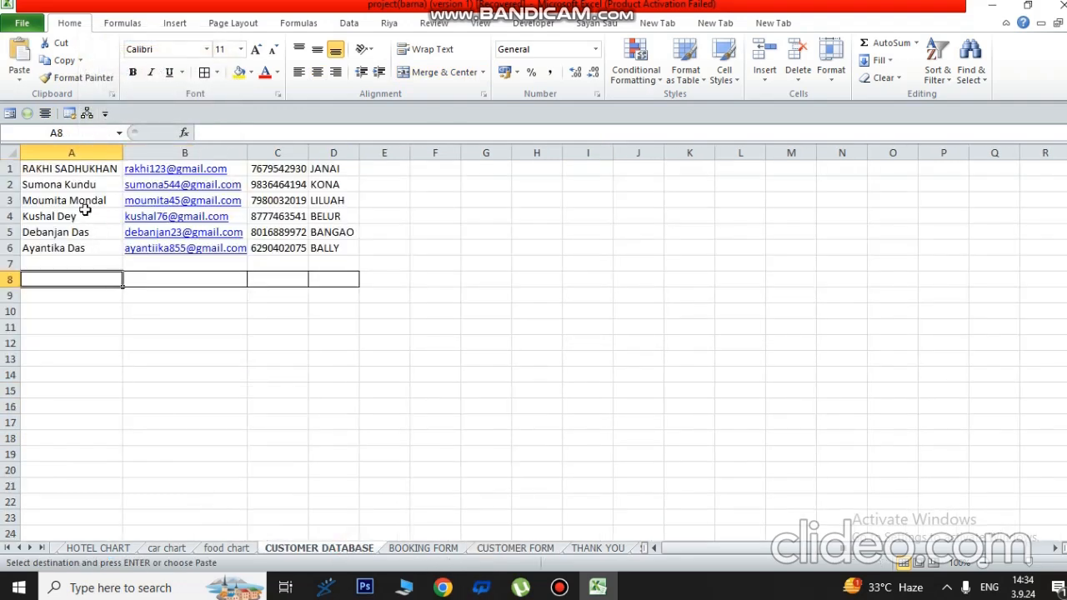
pyautogui.moveTo(28, 168); pyautogui.dragTo(348, 283)
pyautogui.click(292, 317)
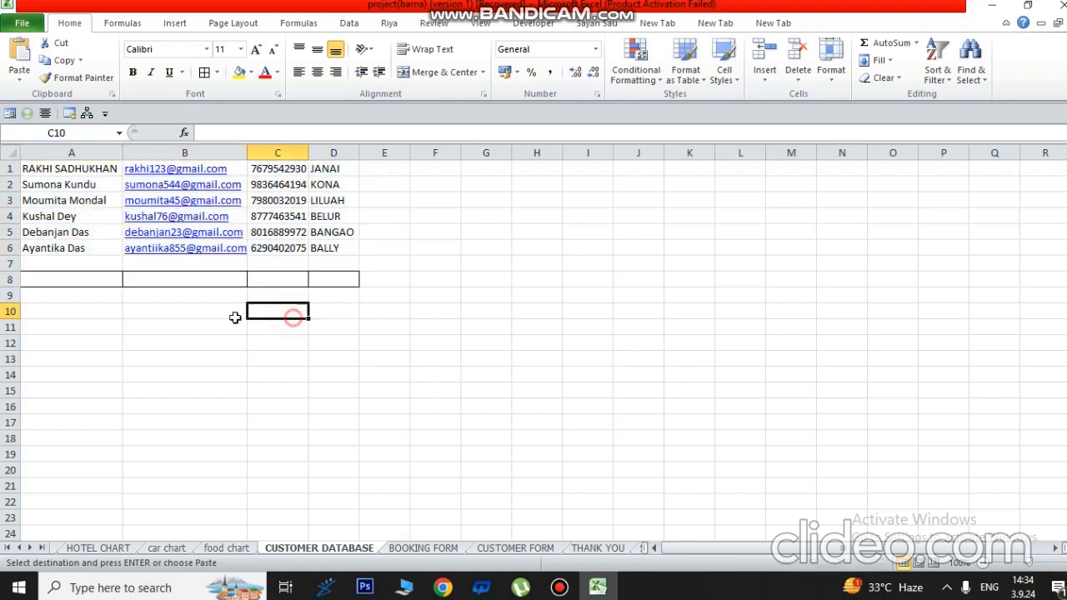
pyautogui.rightClick(51, 294)
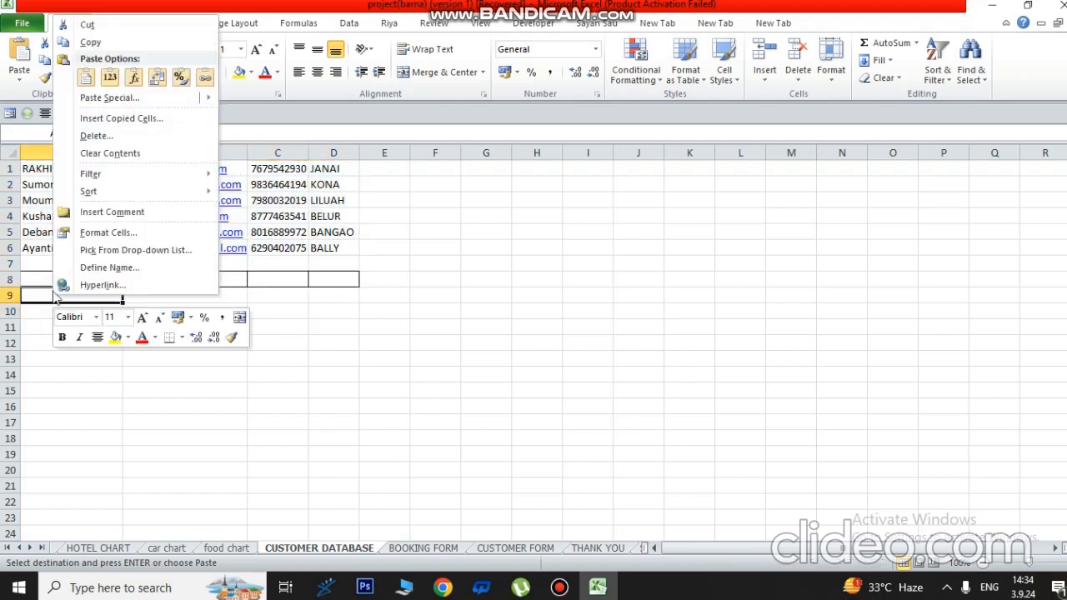
pyautogui.click(100, 98)
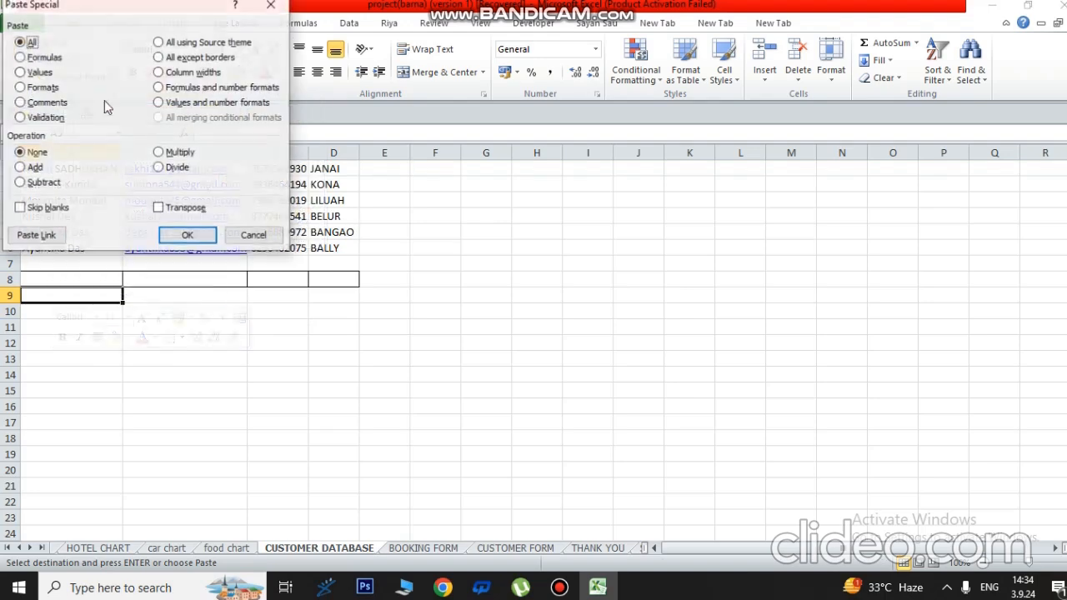
pyautogui.click(160, 210)
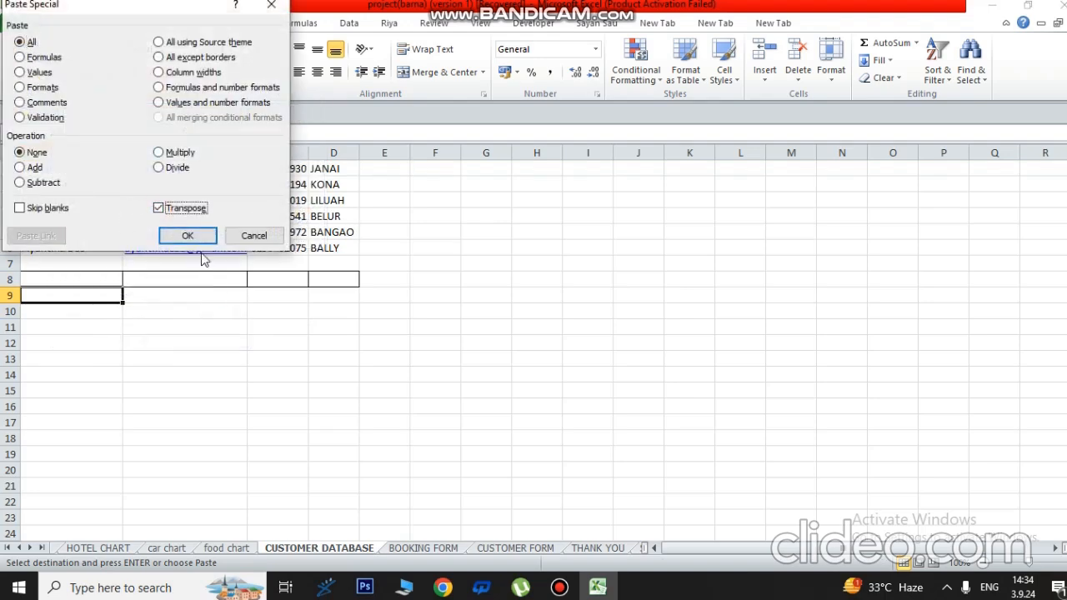
pyautogui.click(179, 234)
# - Autofit columns B through F so the headers like MOBILE NUMBER and ENQUIRY TYPE fit
pyautogui.click(288, 309)
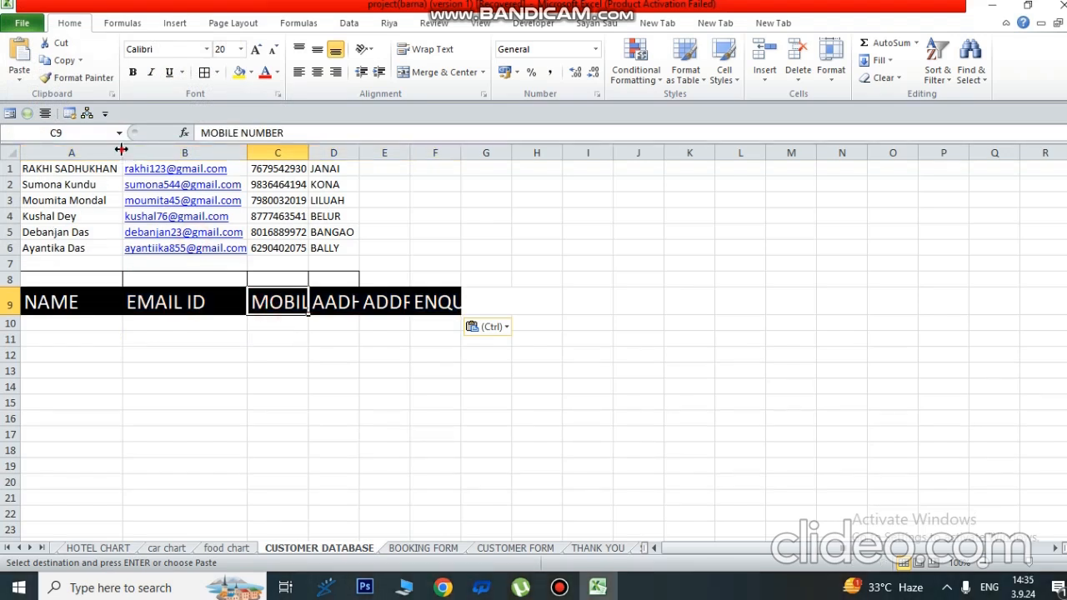
pyautogui.doubleClick(241, 156)
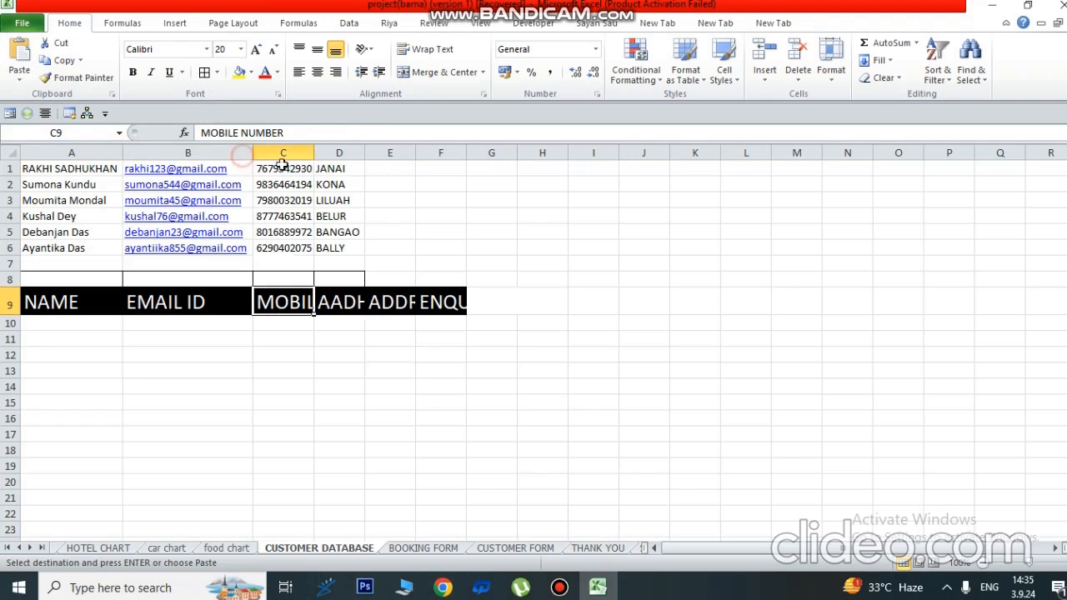
pyautogui.doubleClick(313, 155)
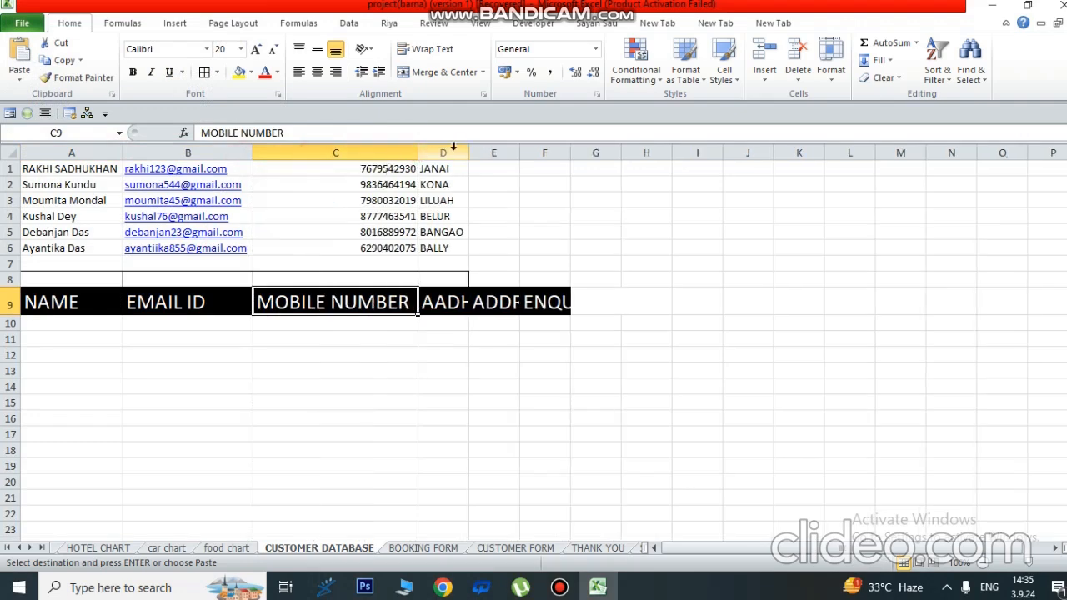
pyautogui.doubleClick(469, 153)
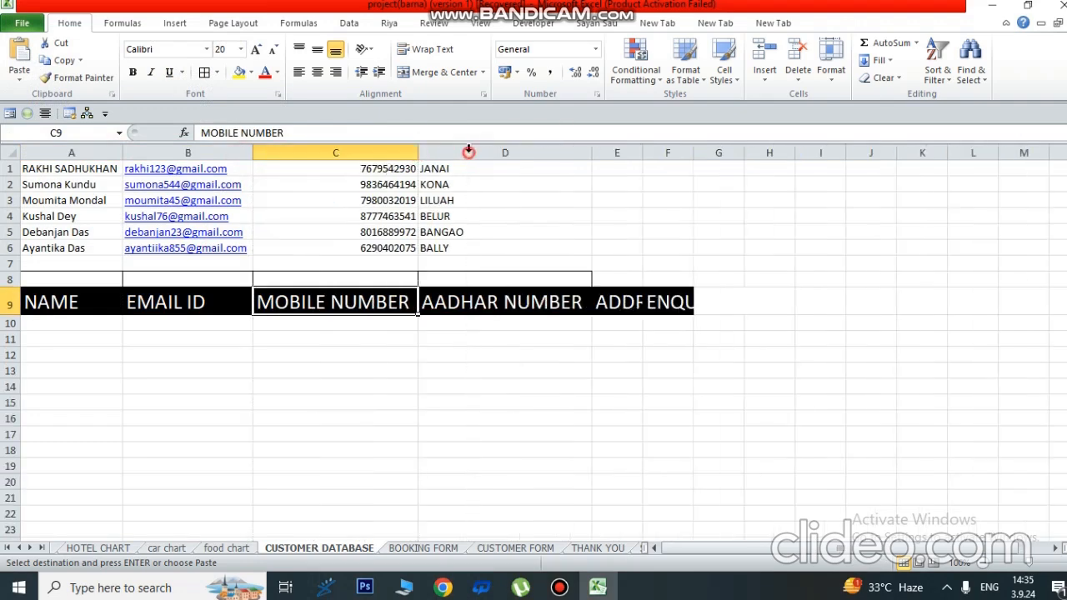
pyautogui.doubleClick(642, 152)
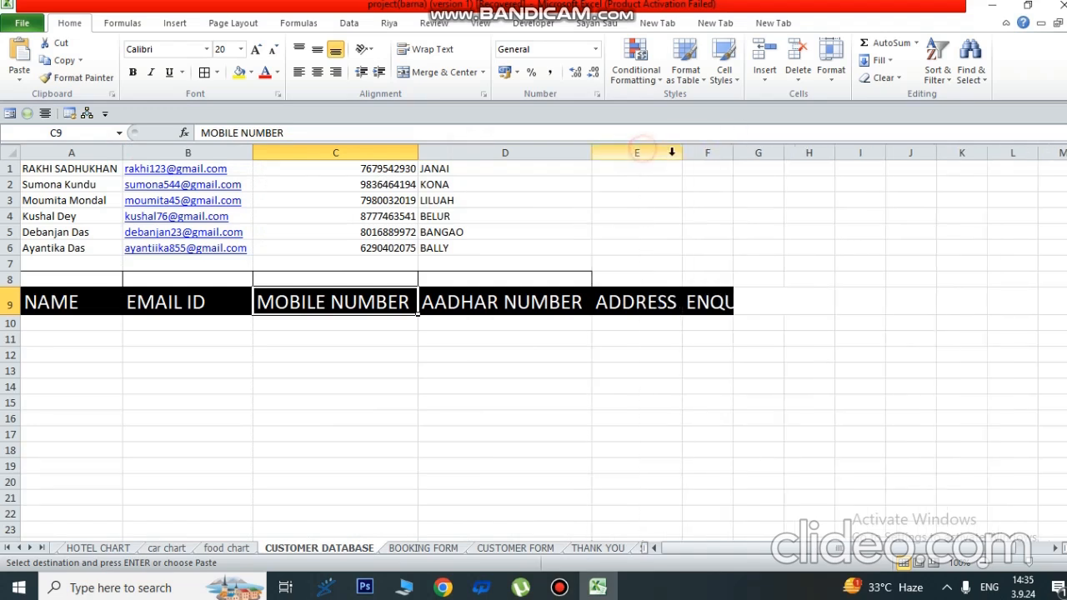
pyautogui.doubleClick(733, 152)
pyautogui.click(798, 248)
pyautogui.click(839, 305)
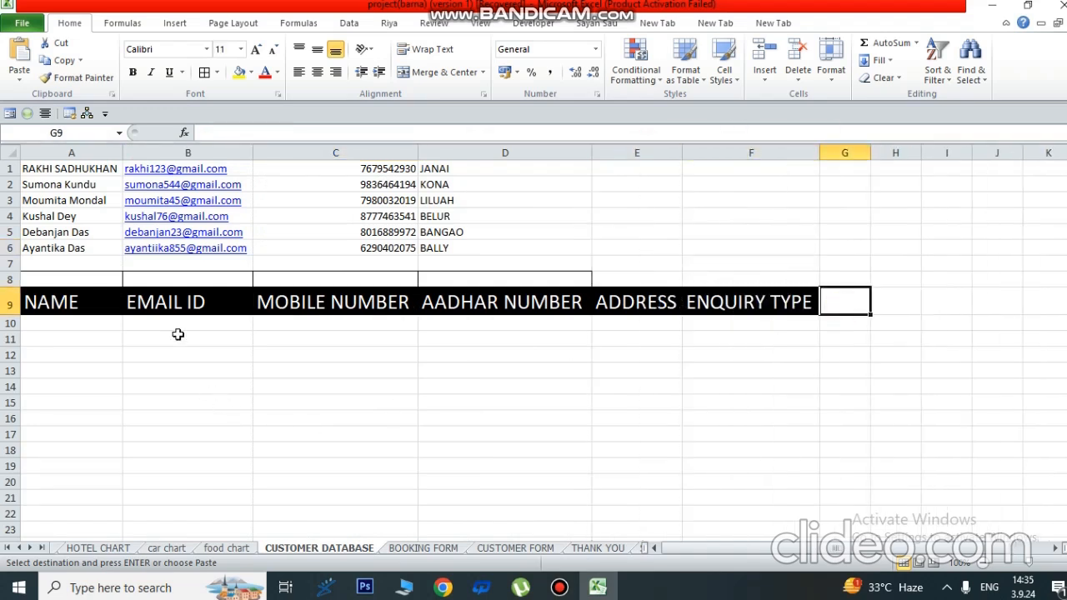
pyautogui.click(889, 402)
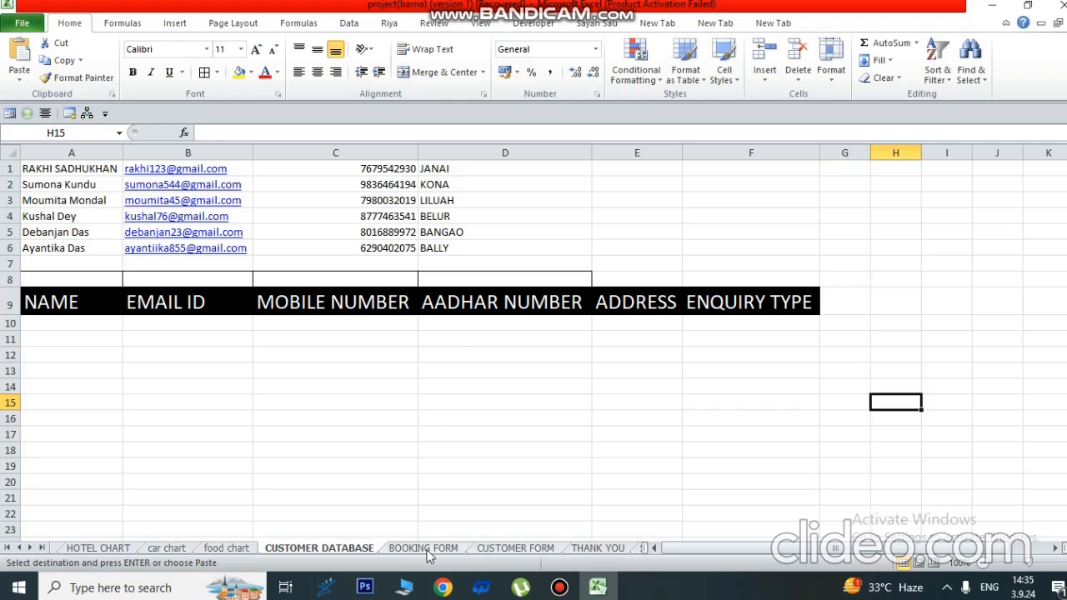
# - Back on CUSTOMER FORM, cancel the pending copy and start recording a macro named INSERT
pyautogui.click(510, 549)
pyautogui.click(500, 486)
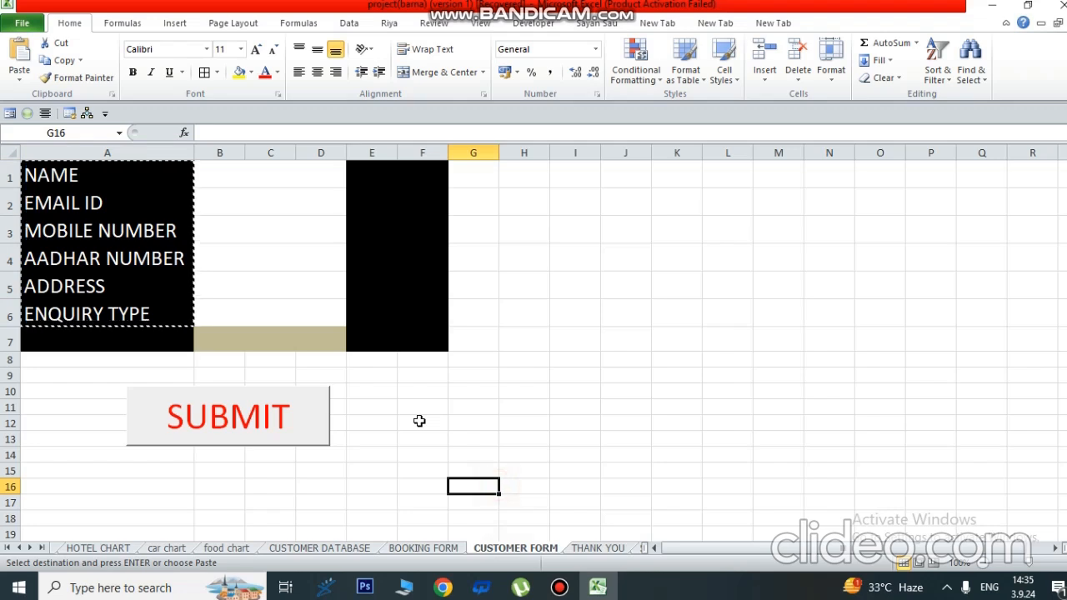
pyautogui.press('Escape')
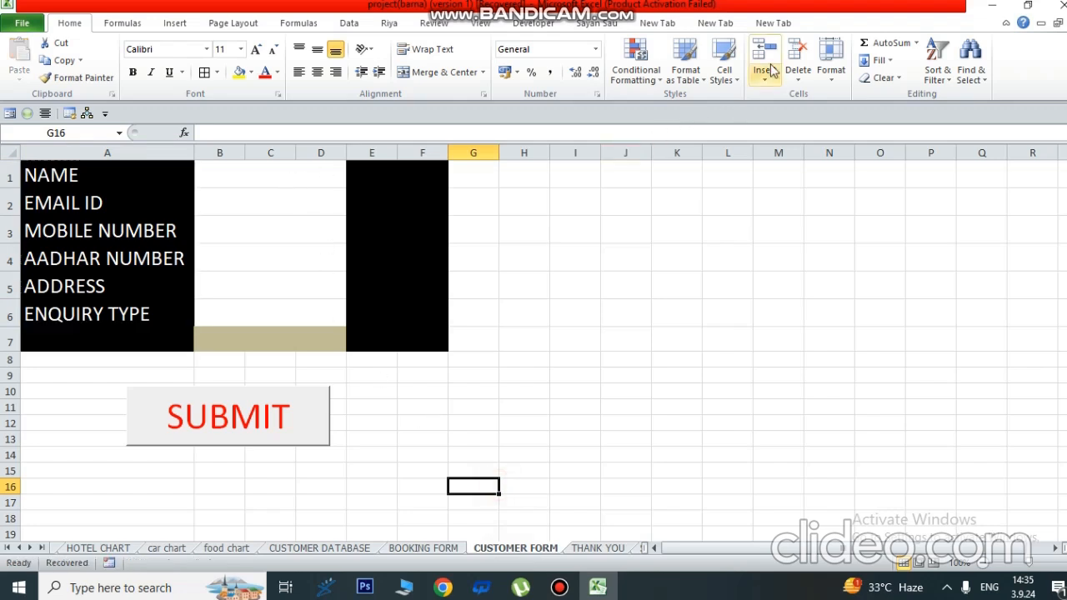
pyautogui.click(481, 25)
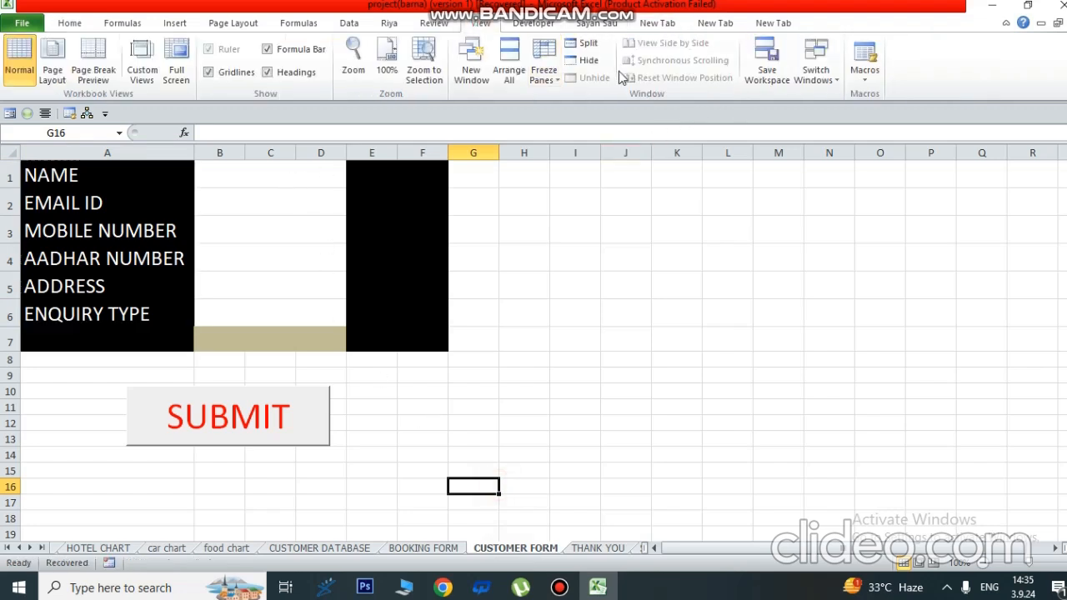
pyautogui.click(867, 80)
pyautogui.click(906, 116)
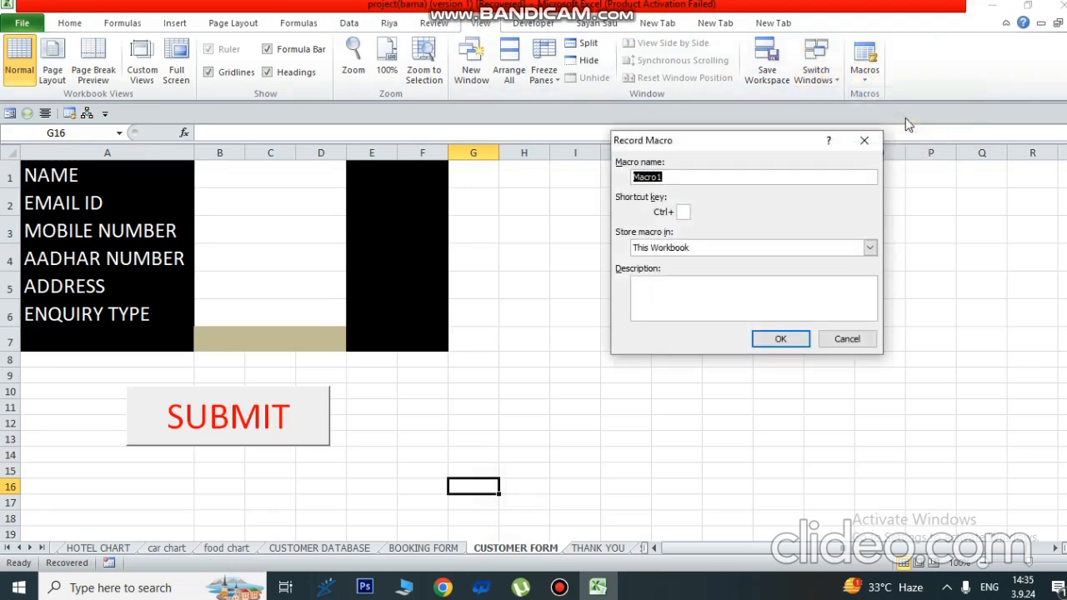
pyautogui.write('INSERT')
pyautogui.click(789, 337)
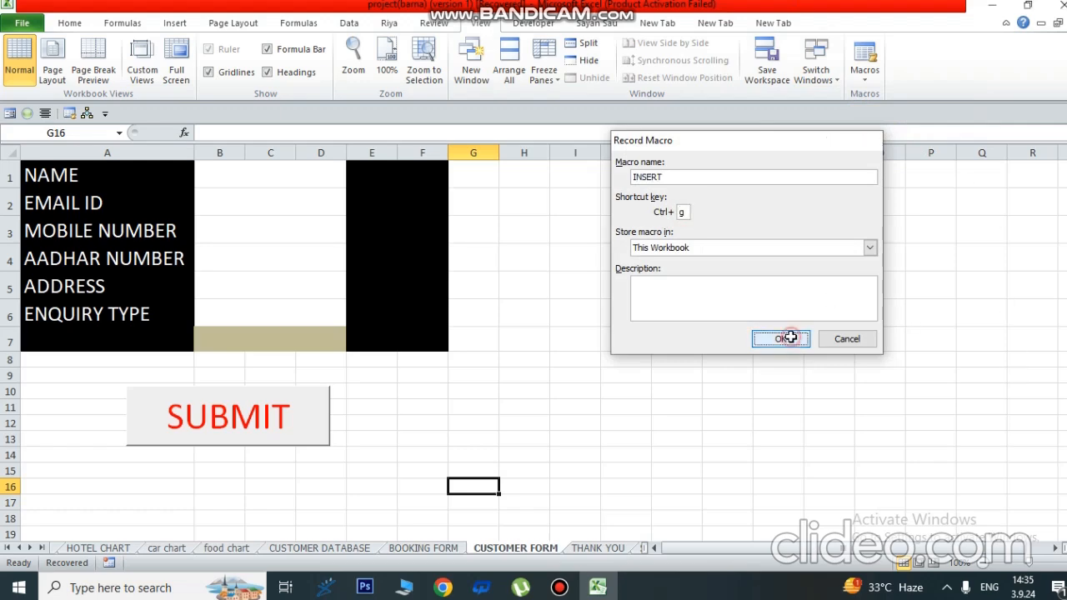
# - Select name cell B1, leave it empty, and stop the INSERT macro recording
pyautogui.click(230, 184)
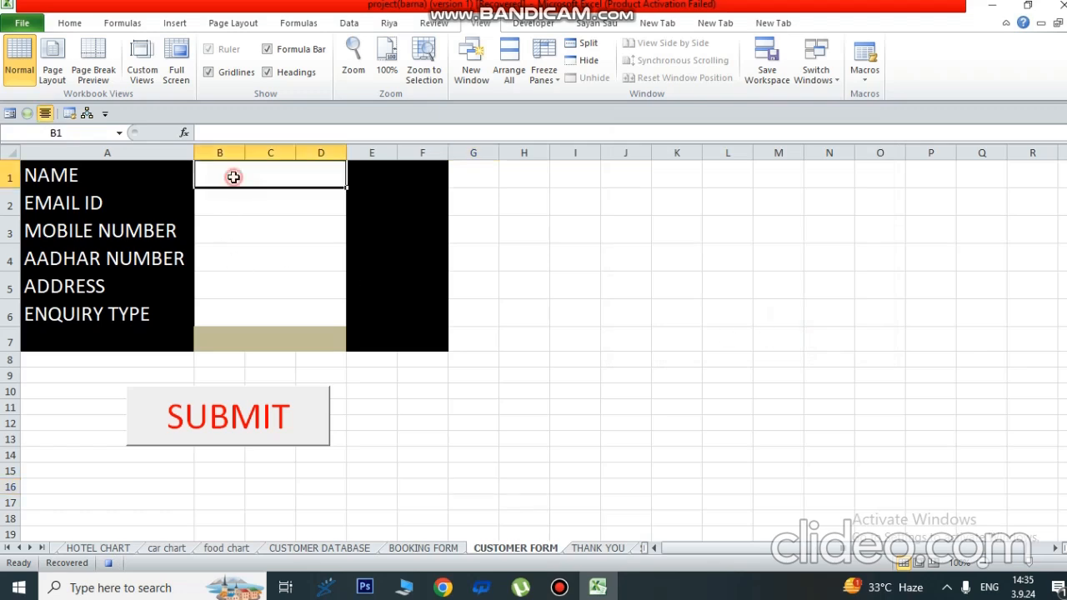
pyautogui.write('S')
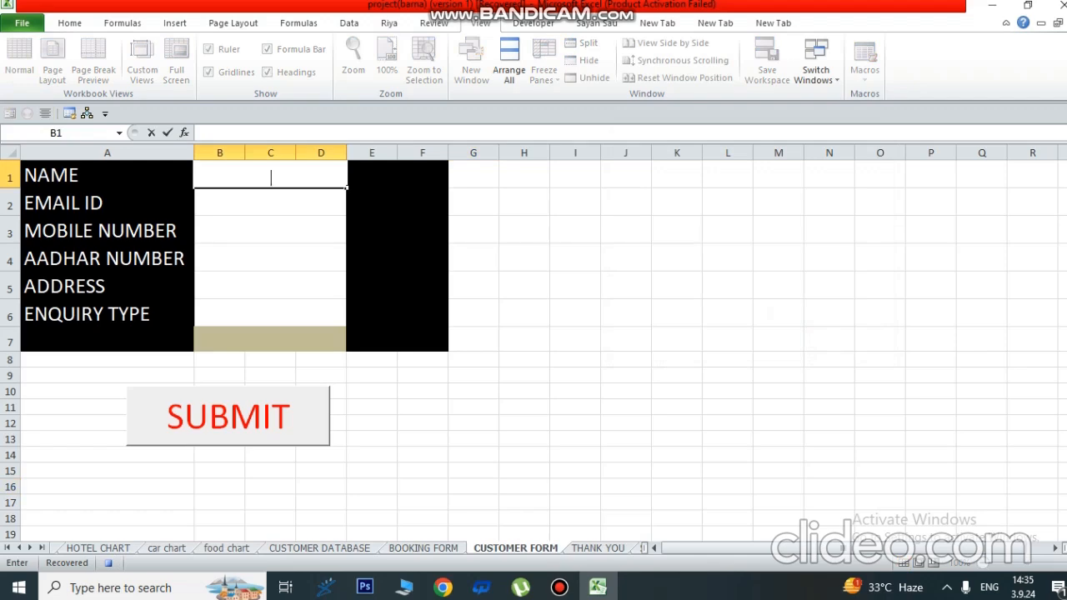
pyautogui.click(882, 227)
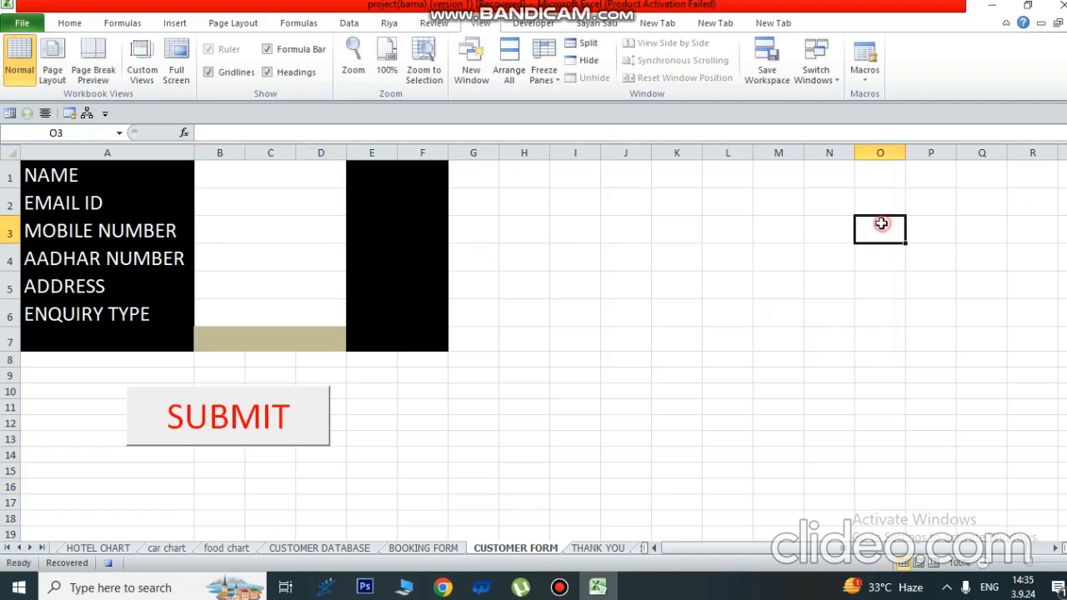
pyautogui.click(864, 75)
pyautogui.click(882, 117)
pyautogui.click(819, 228)
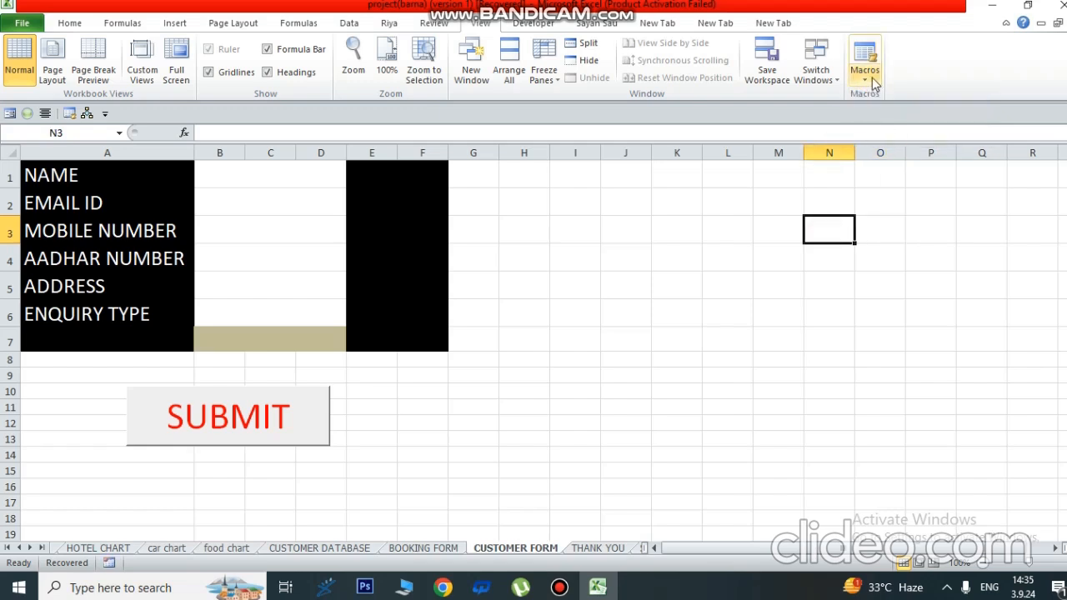
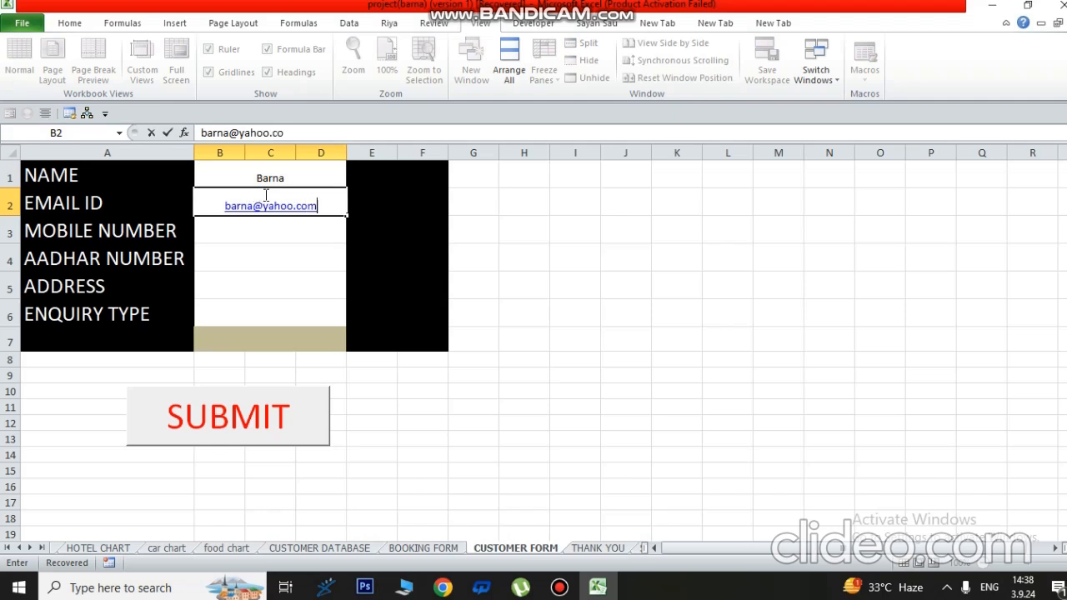
# - Enter the test customer's mobile number and Aadhaar number in the form
pyautogui.click(256, 237)
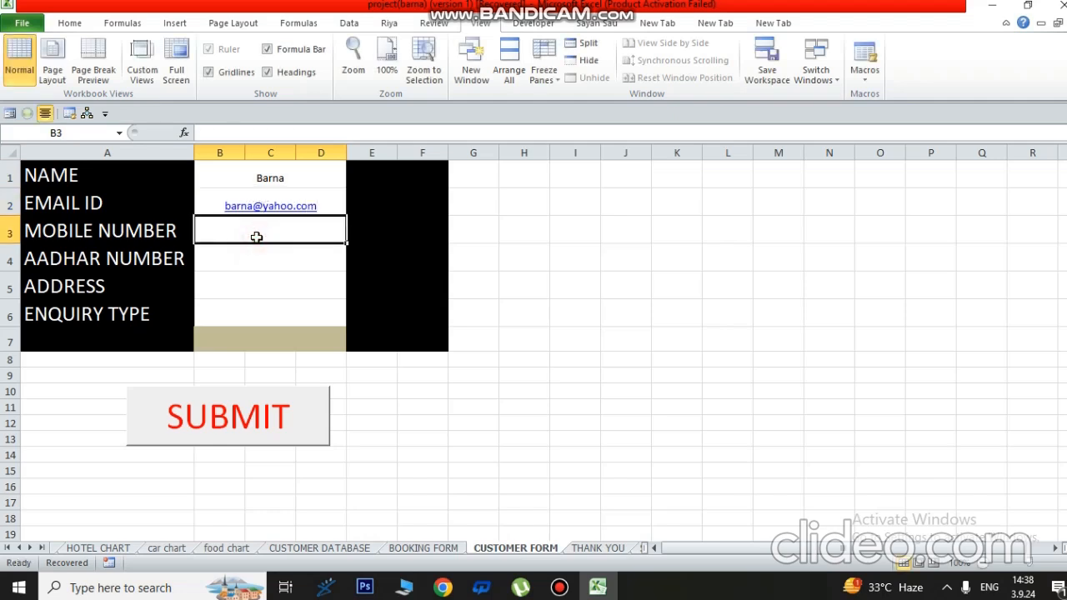
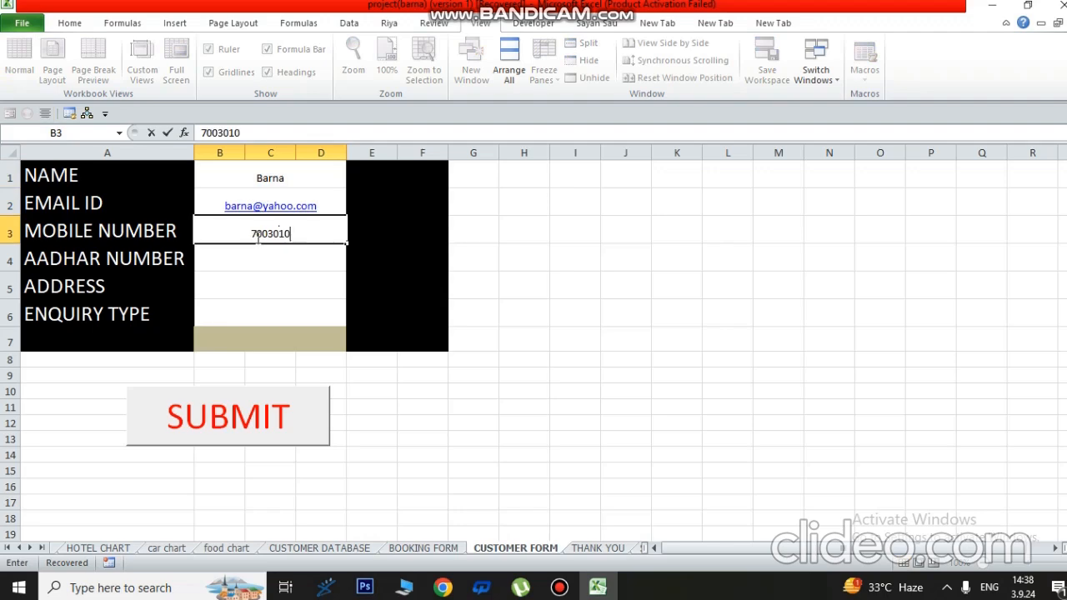
pyautogui.click(293, 256)
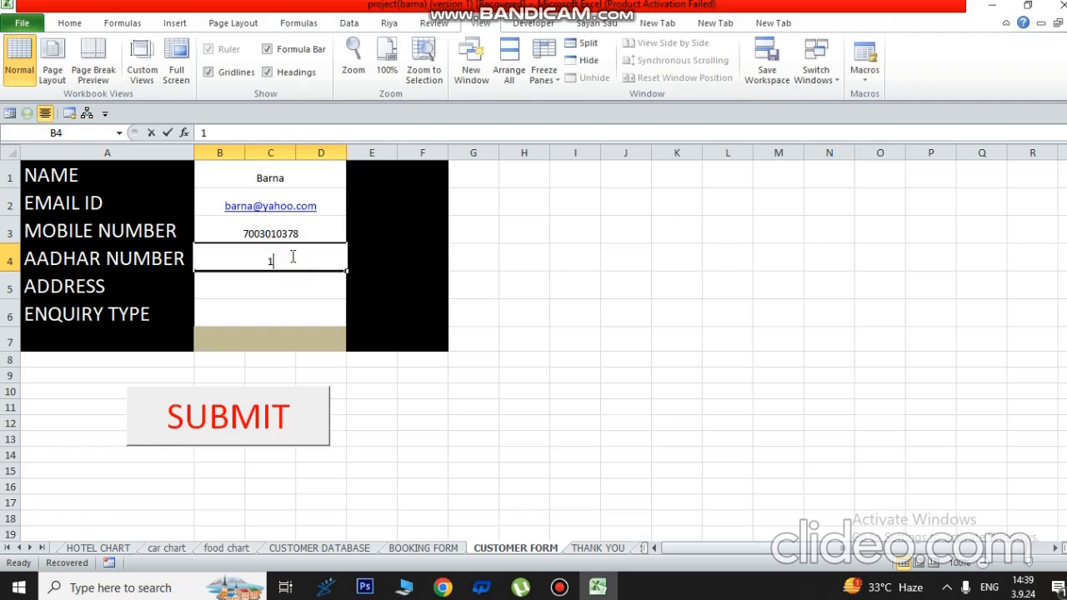
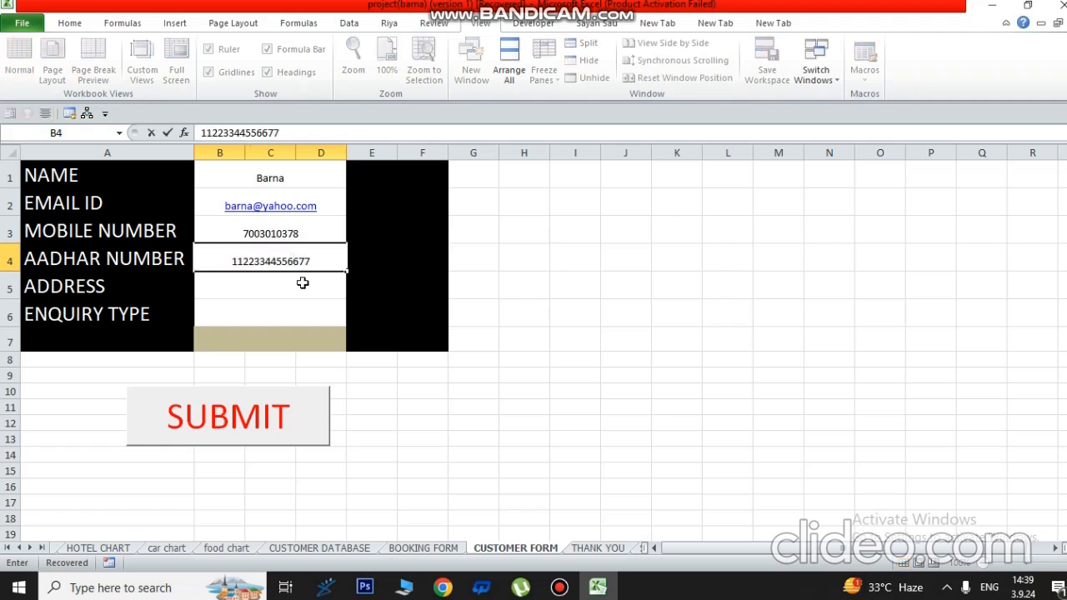
pyautogui.click(303, 284)
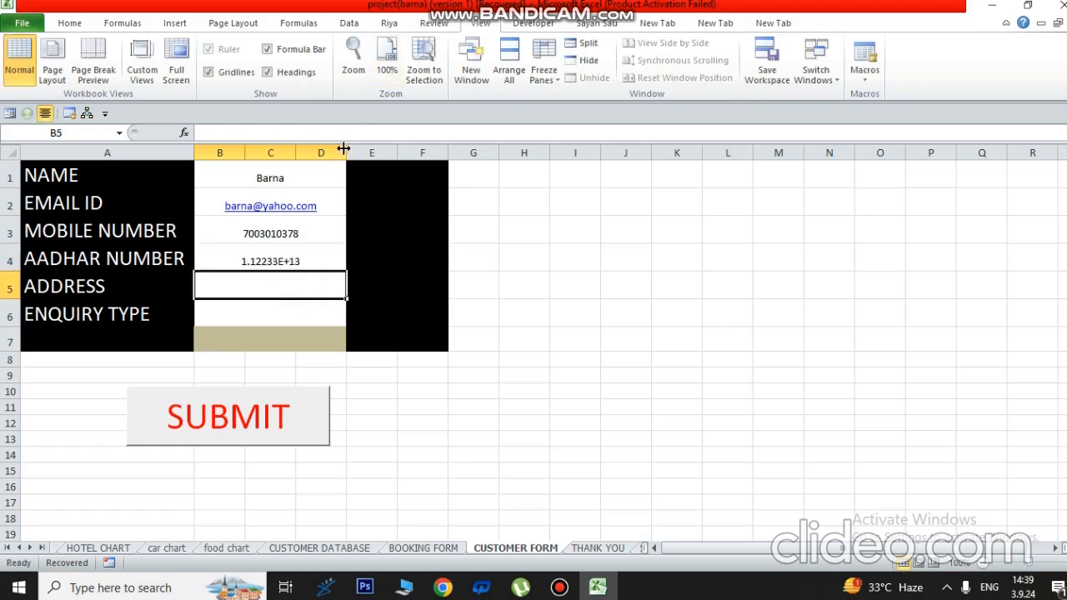
# - Widen columns D and B and give Aadhaar cell B4 the Number format
pyautogui.moveTo(344, 149); pyautogui.dragTo(402, 148)
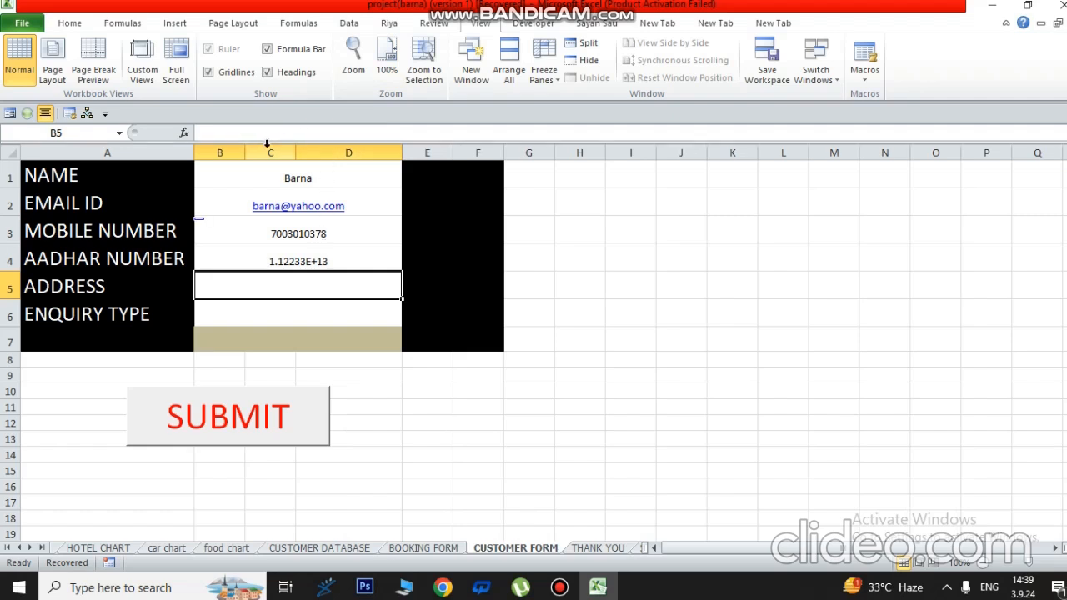
pyautogui.moveTo(245, 153); pyautogui.dragTo(308, 152)
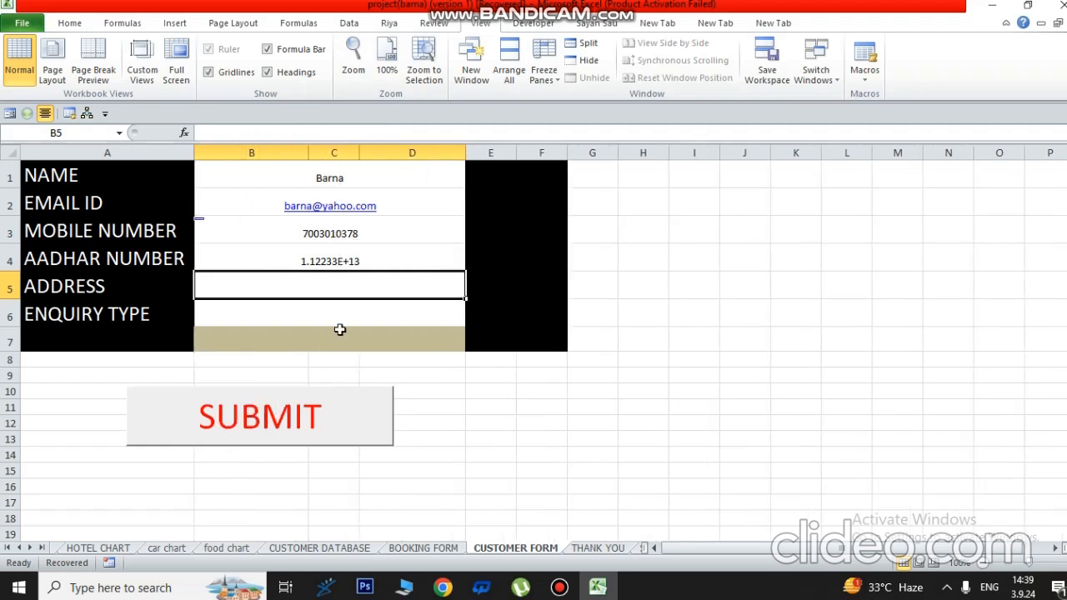
pyautogui.click(348, 262)
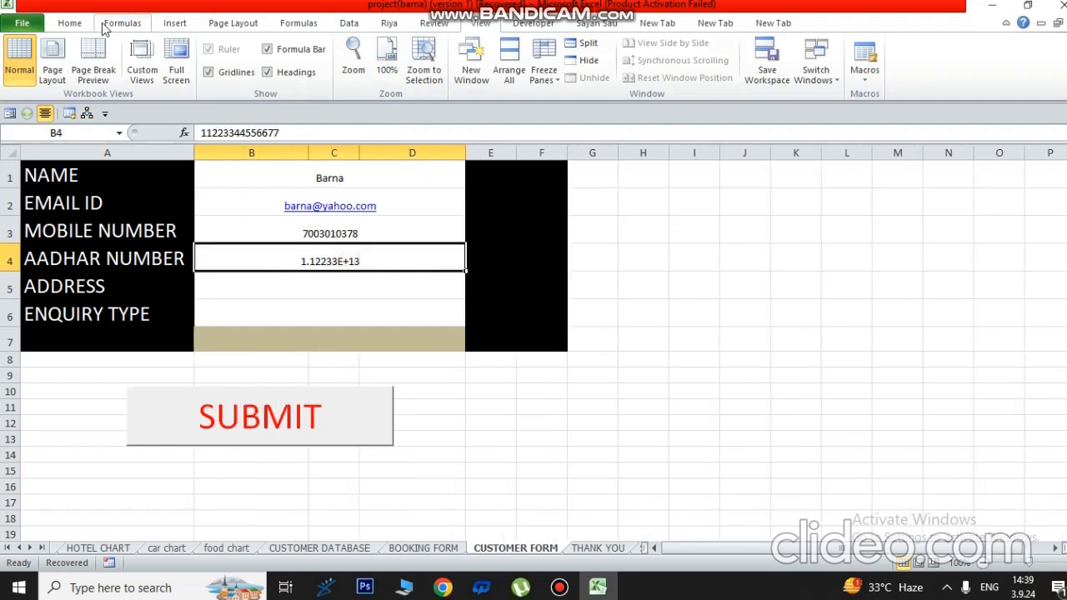
pyautogui.click(71, 23)
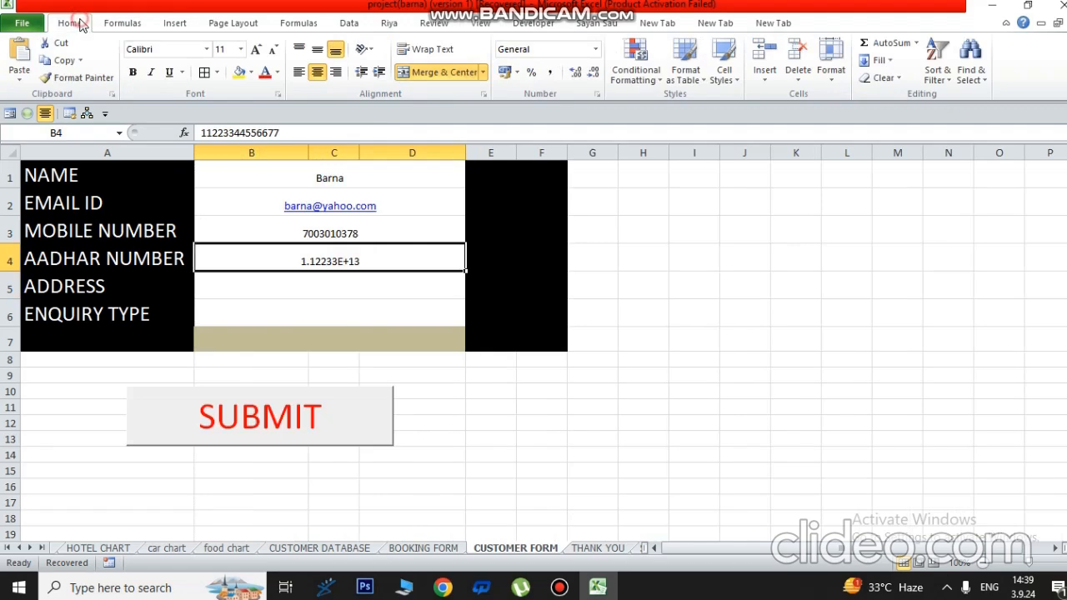
pyautogui.click(597, 49)
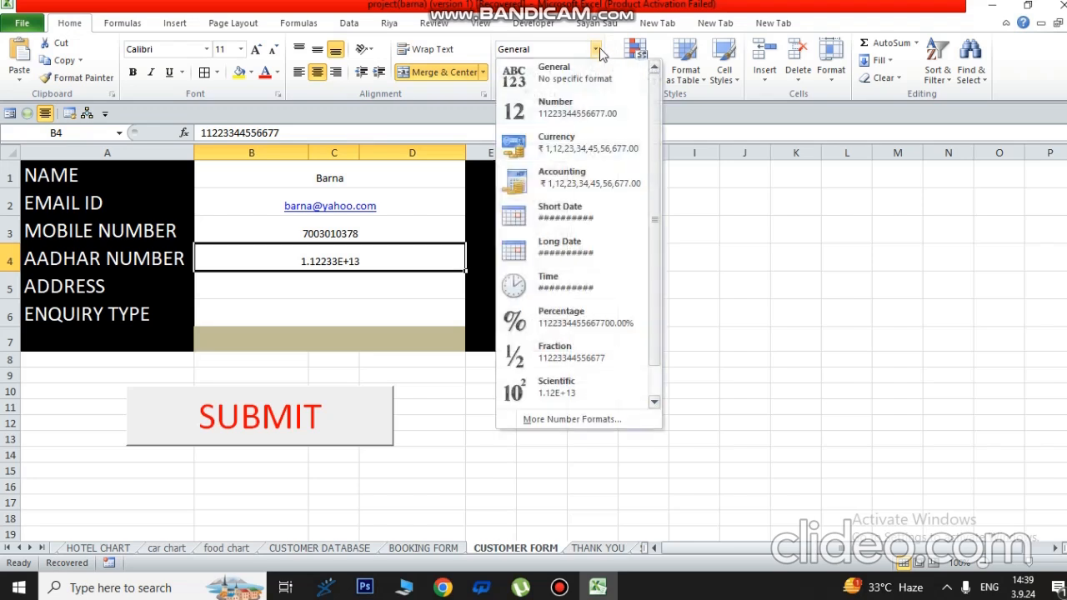
pyautogui.click(597, 49)
pyautogui.click(597, 49)
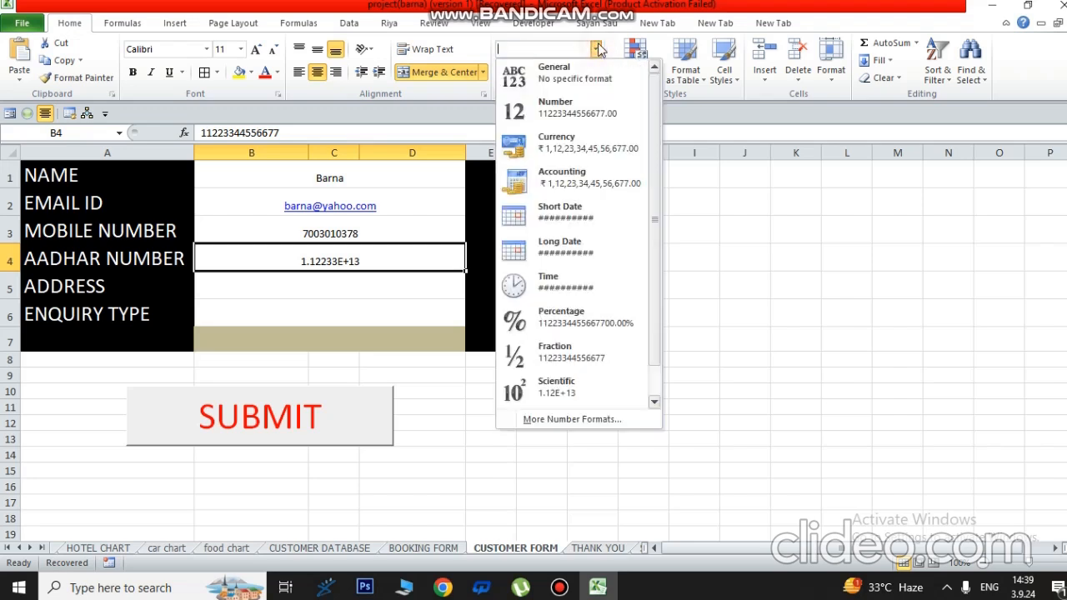
pyautogui.click(554, 107)
# - Remove both decimal places from the Aadhaar number and enter address Hooghly
pyautogui.click(343, 289)
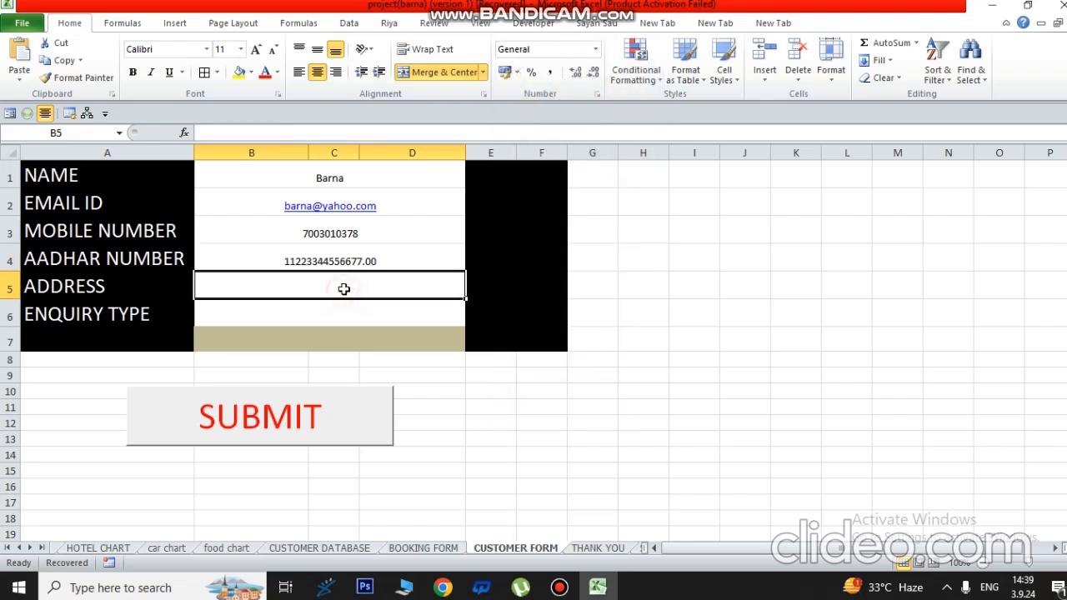
pyautogui.click(389, 260)
pyautogui.click(600, 74)
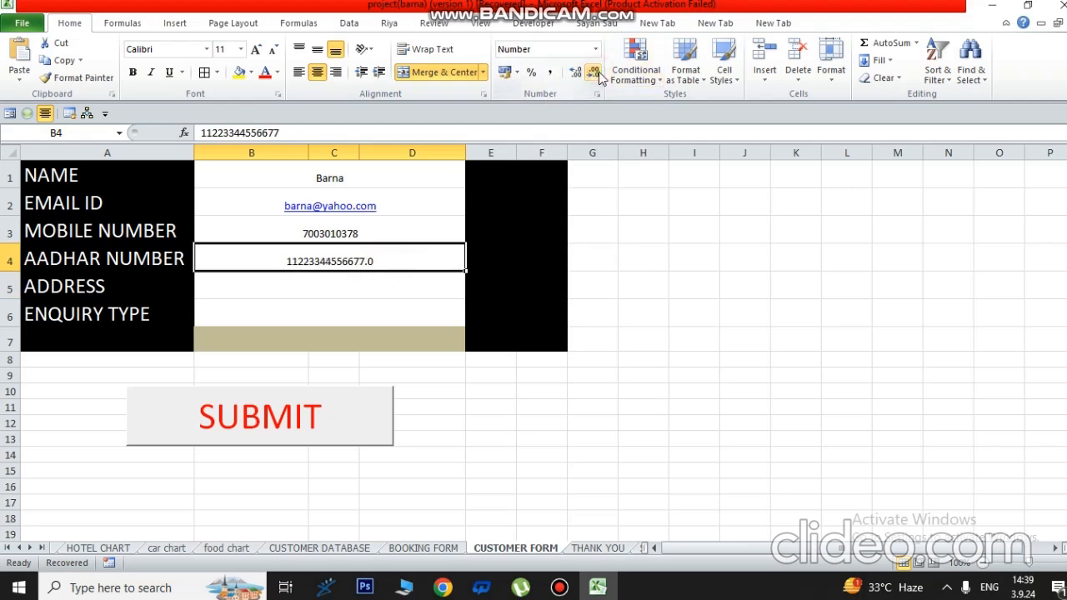
pyautogui.click(600, 74)
pyautogui.click(385, 286)
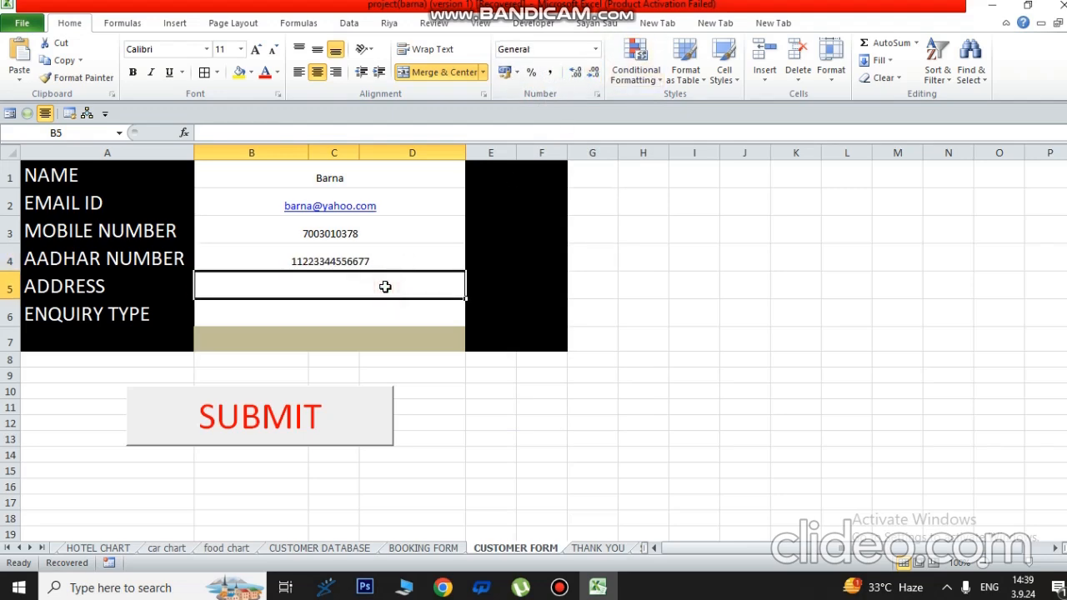
pyautogui.write('Hooghly')
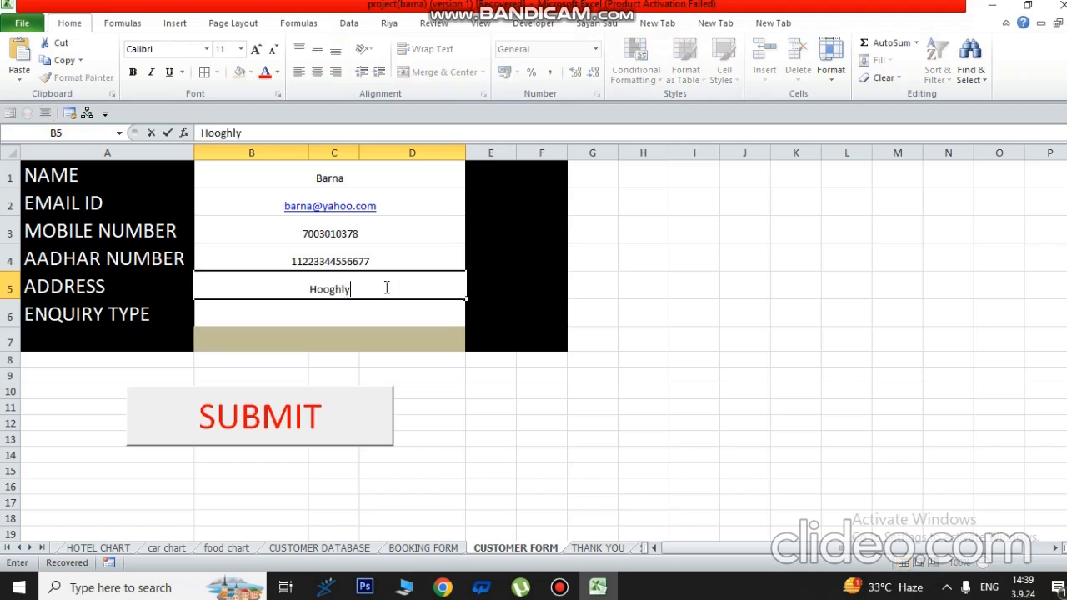
# - Enter enquiry type Website and submit the entry with the SUBMIT button
pyautogui.click(335, 313)
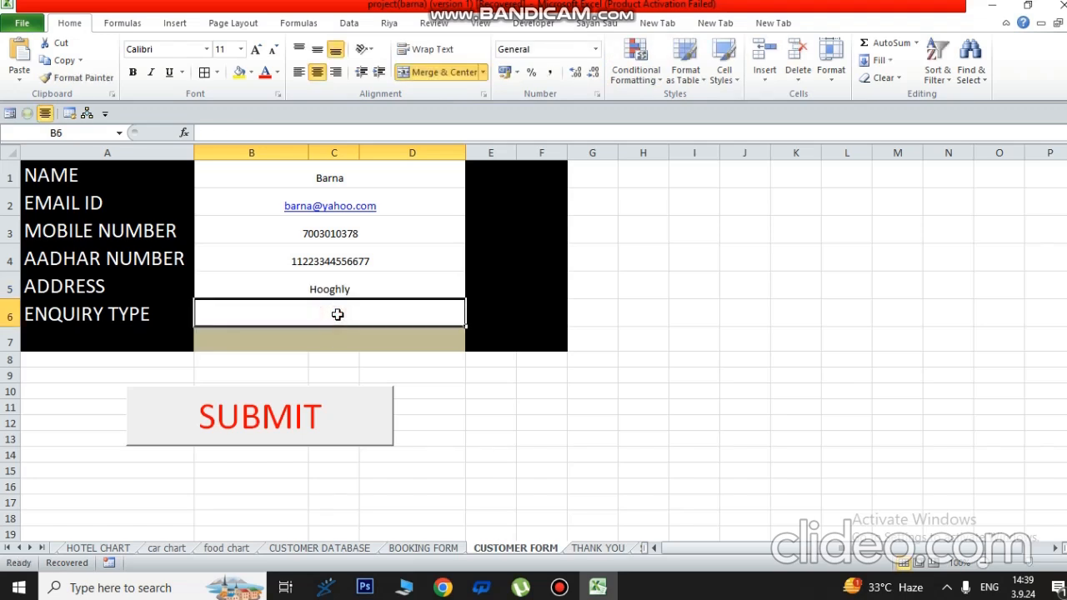
pyautogui.write('Web')
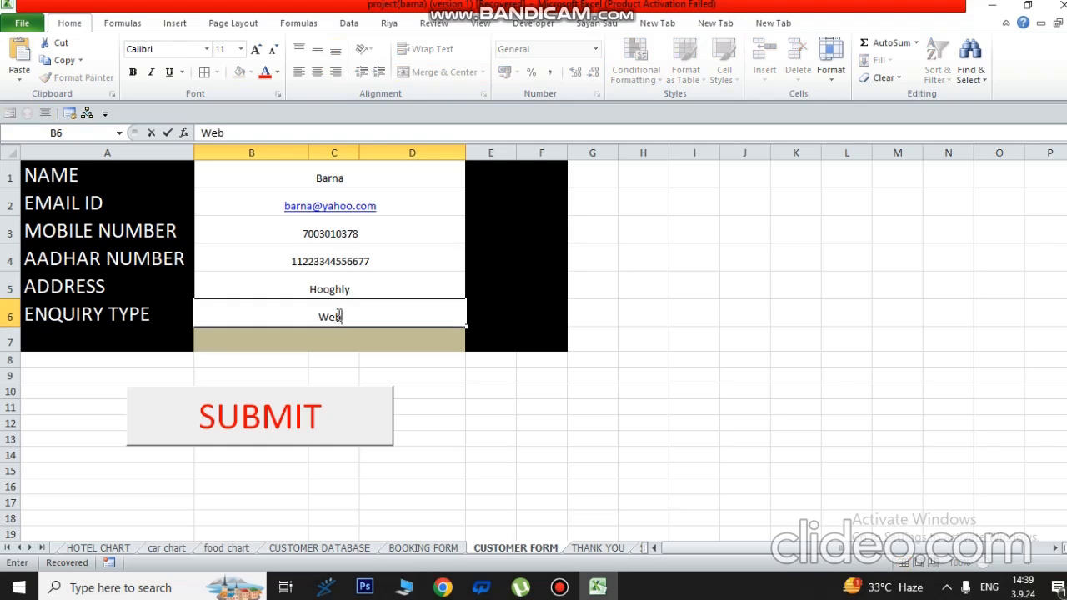
pyautogui.write('site')
pyautogui.click(576, 487)
pyautogui.moveTo(327, 175); pyautogui.dragTo(338, 325)
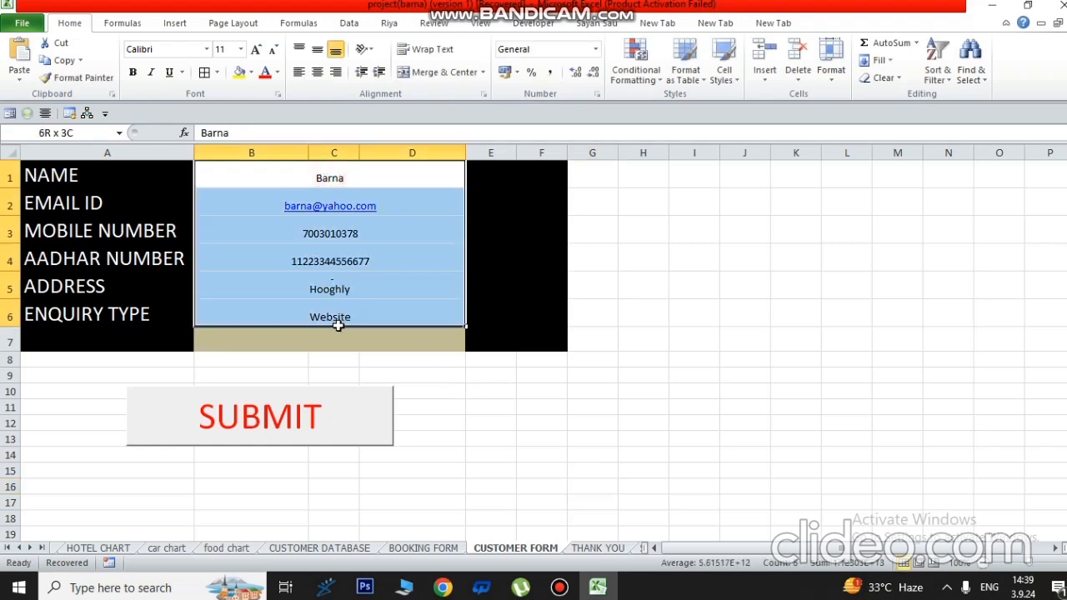
pyautogui.click(281, 432)
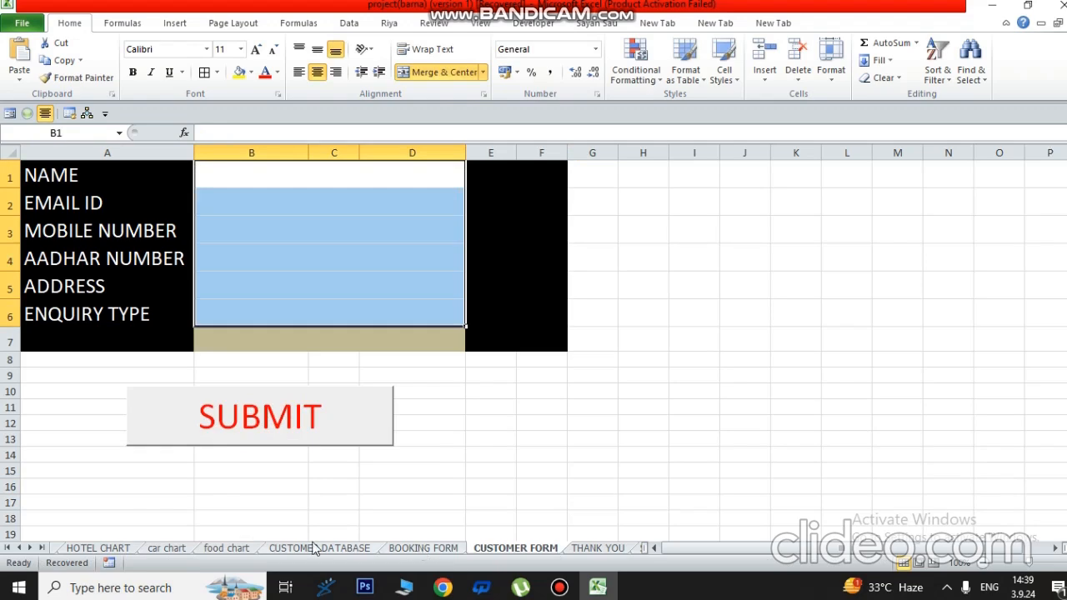
pyautogui.click(325, 550)
# - Inspect the new record in rows 10–12 of CUSTOMER DATABASE and select its merged name cell
pyautogui.click(207, 414)
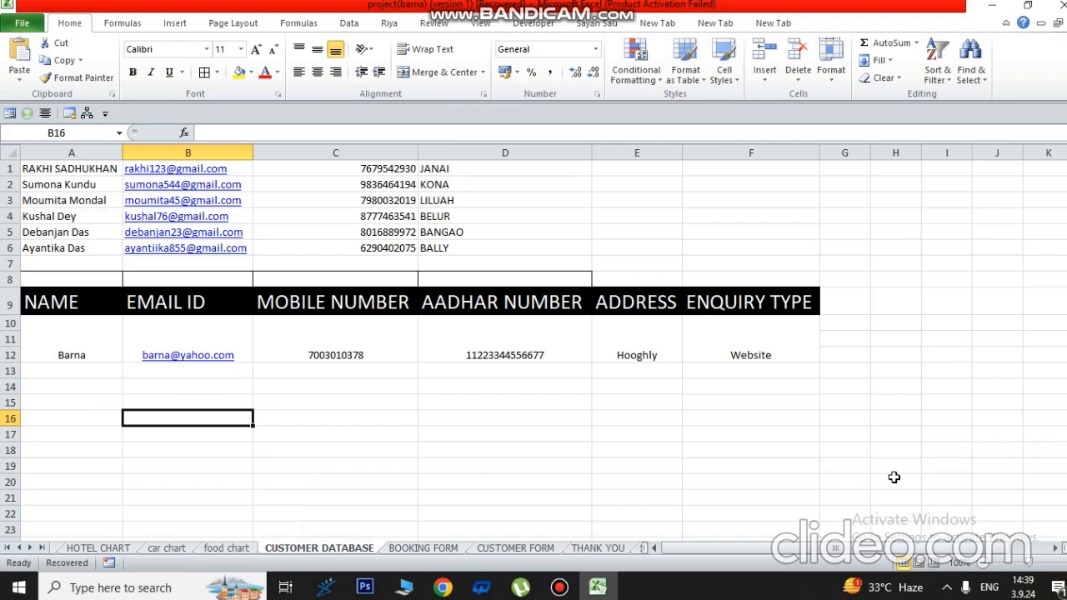
pyautogui.click(64, 354)
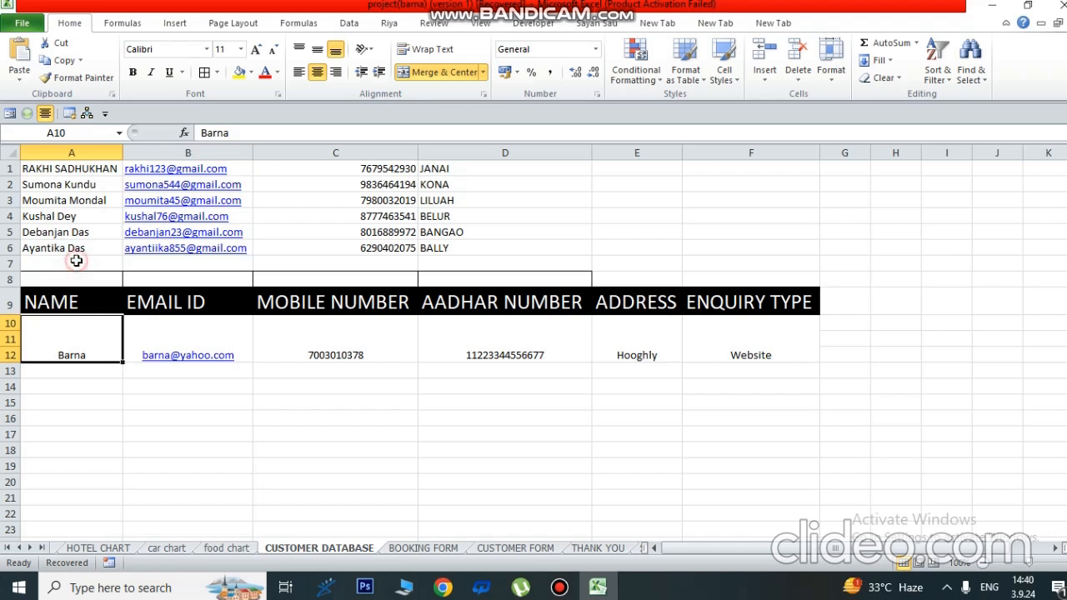
pyautogui.press('Up')
pyautogui.press('Up')
pyautogui.press('Up')
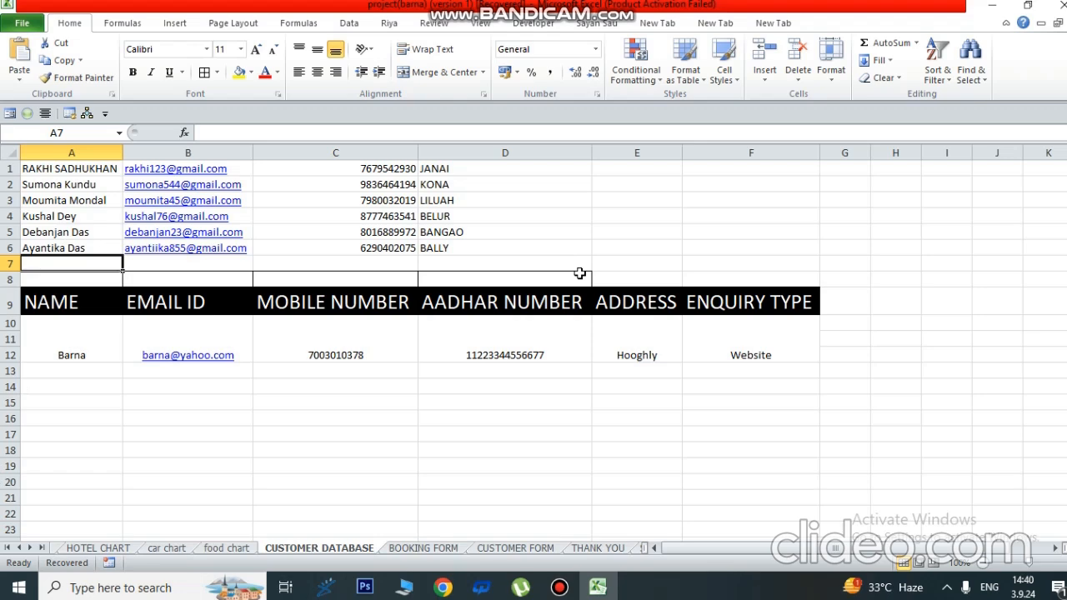
pyautogui.moveTo(67, 348); pyautogui.dragTo(787, 365)
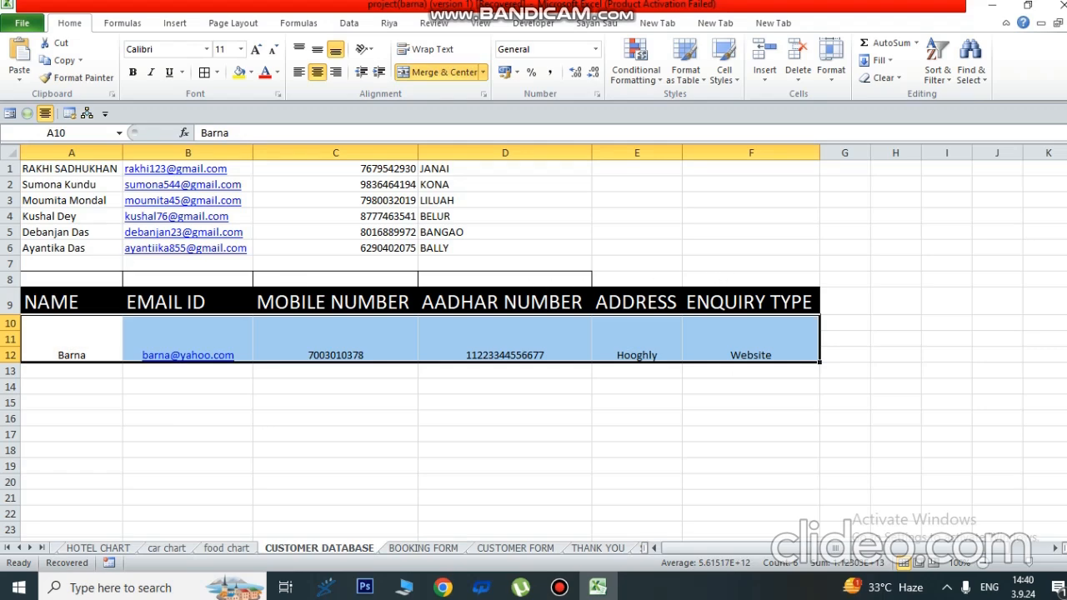
pyautogui.click(718, 479)
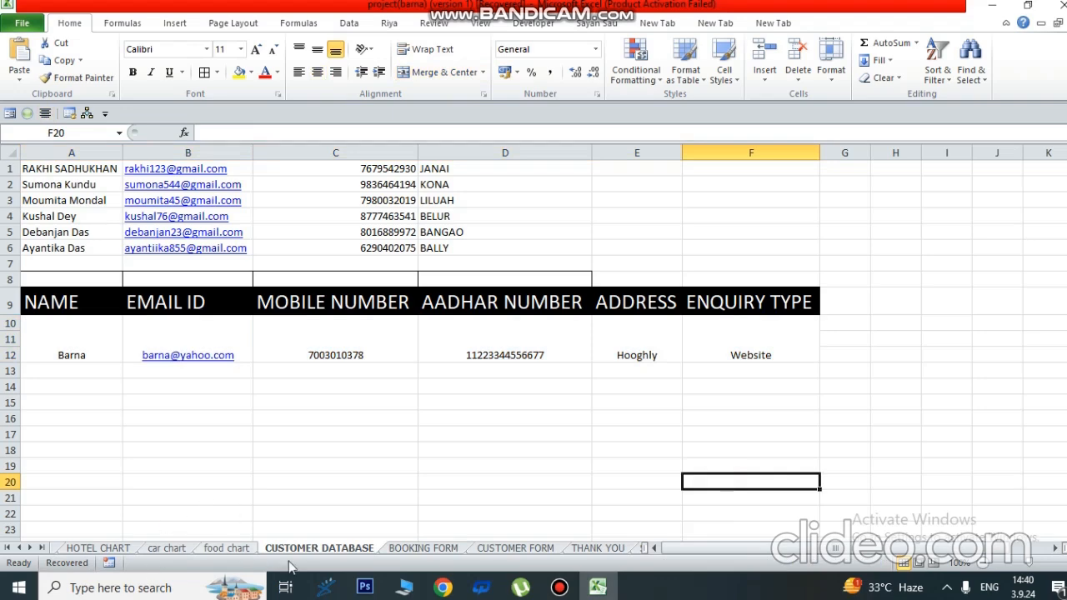
pyautogui.click(152, 432)
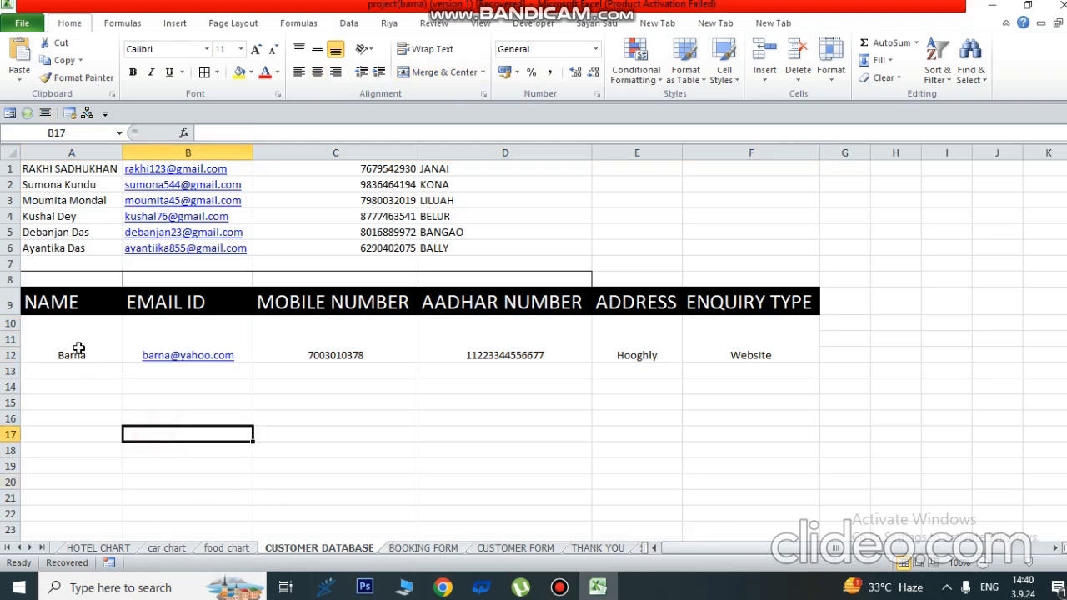
pyautogui.click(76, 344)
# - Cancel the pending copy and insert a blank row at row 3
pyautogui.hotkey('ctrl', 'c')
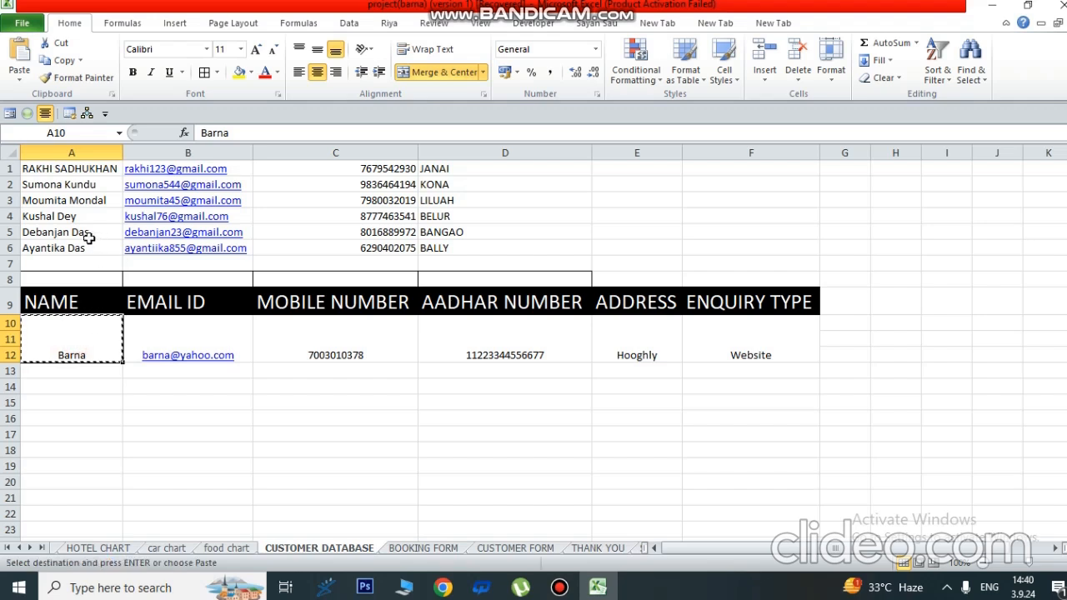
pyautogui.rightClick(10, 185)
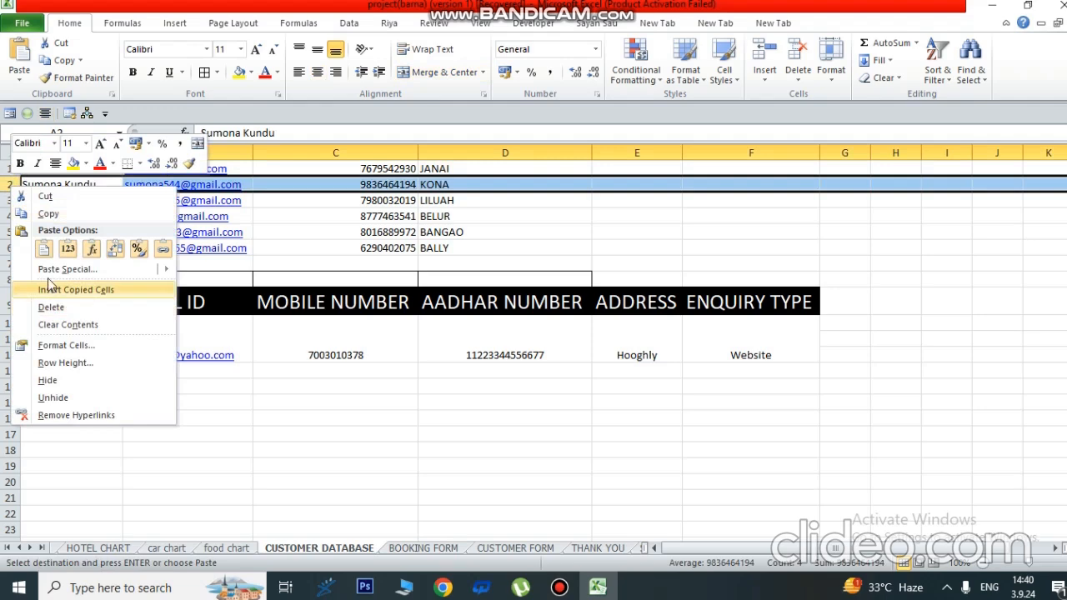
pyautogui.click(358, 448)
pyautogui.press('Escape')
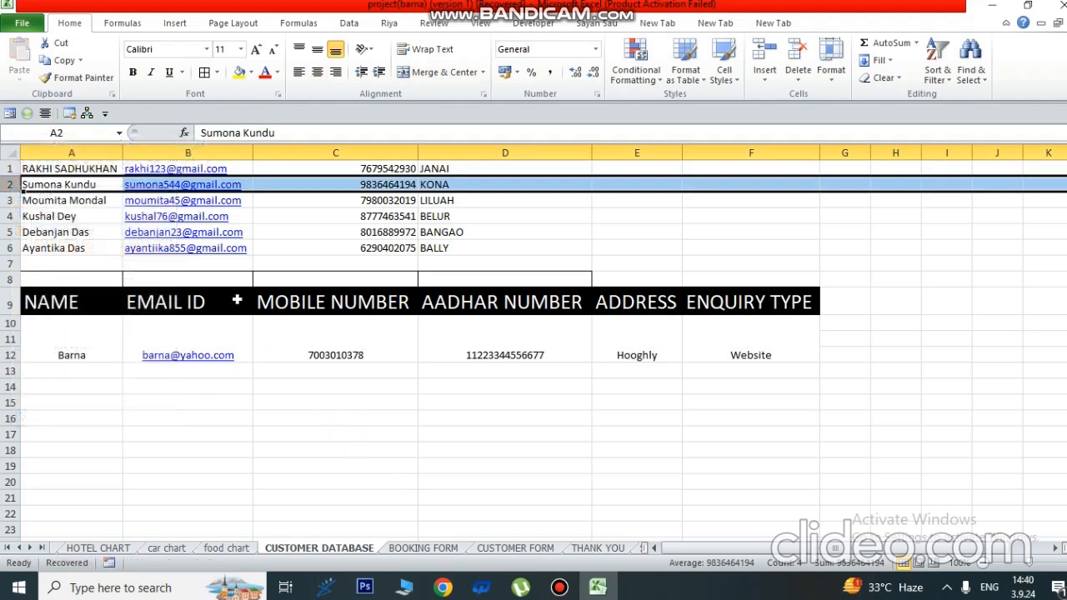
pyautogui.click(9, 200)
pyautogui.rightClick(8, 200)
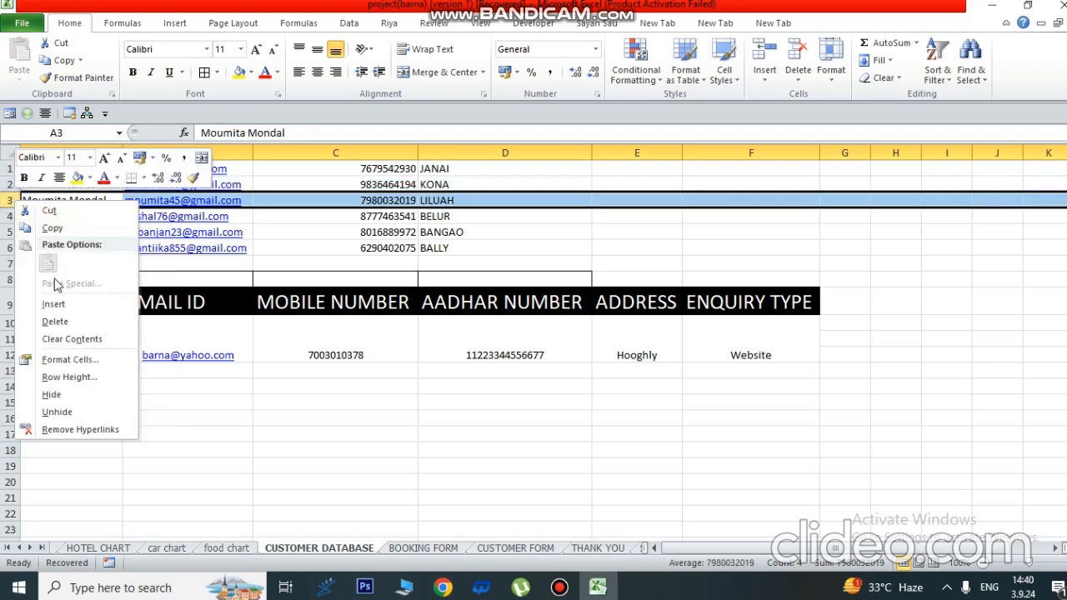
pyautogui.click(53, 303)
pyautogui.click(222, 420)
# - Copy the new customer's name and email into A3 and B3
pyautogui.click(48, 361)
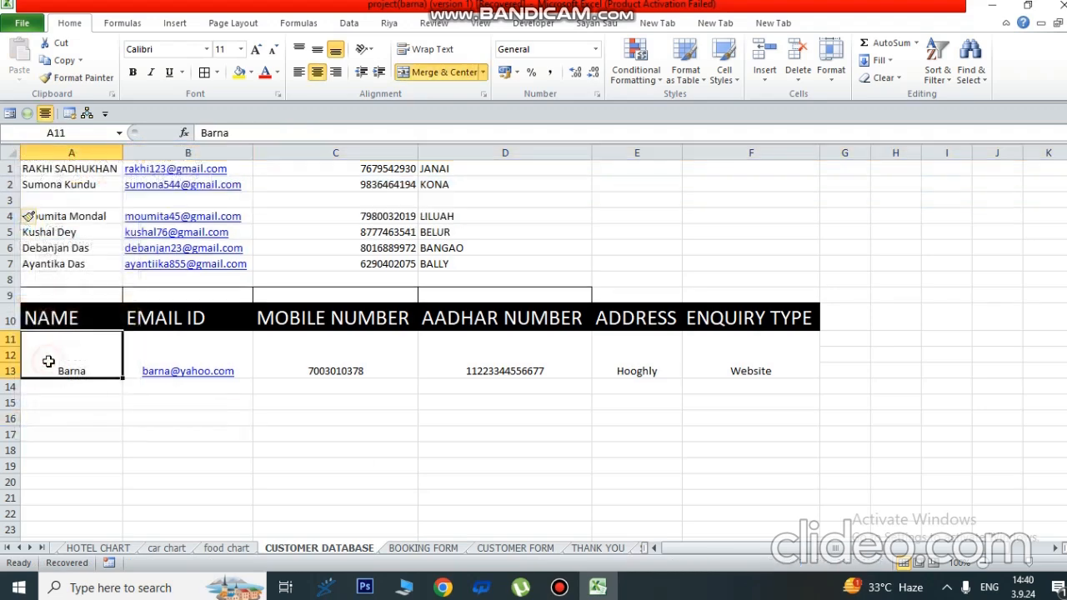
pyautogui.hotkey('ctrl', 'c')
pyautogui.click(79, 199)
pyautogui.hotkey('ctrl', 'v')
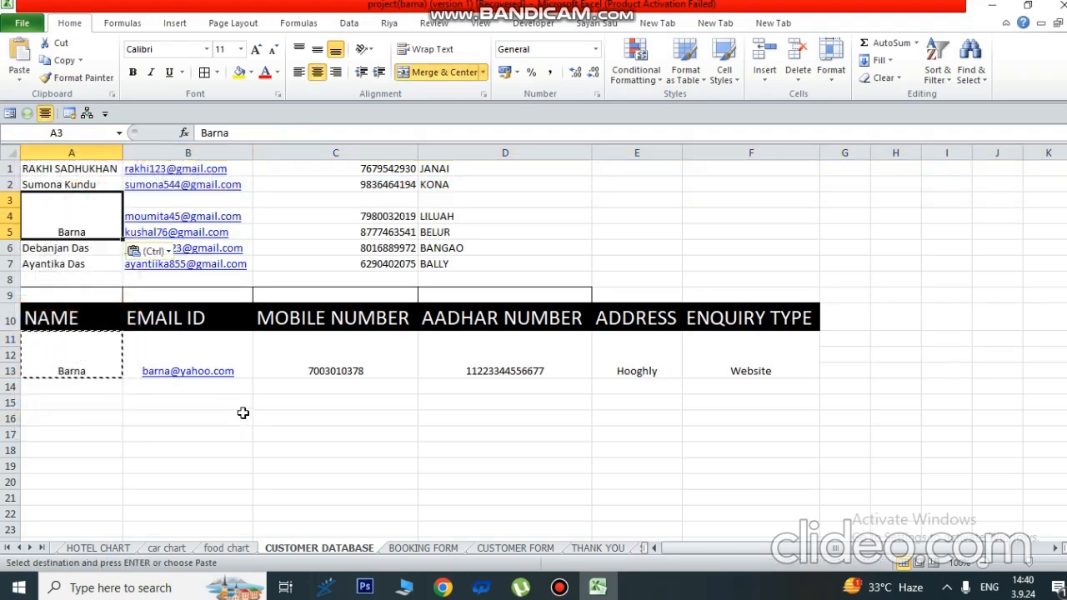
pyautogui.click(222, 350)
pyautogui.hotkey('ctrl', 'c')
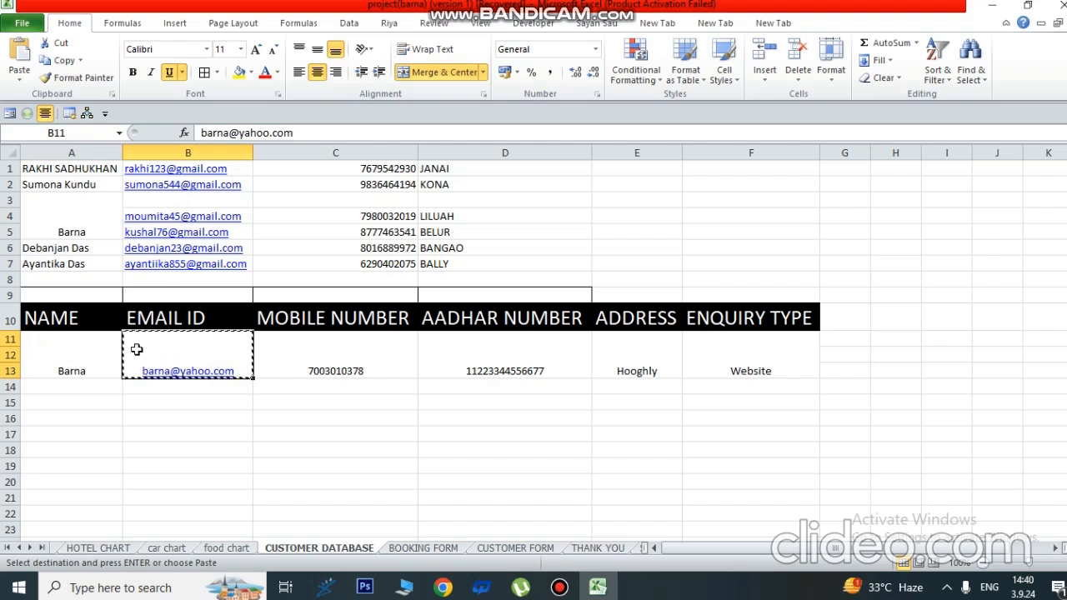
pyautogui.click(147, 201)
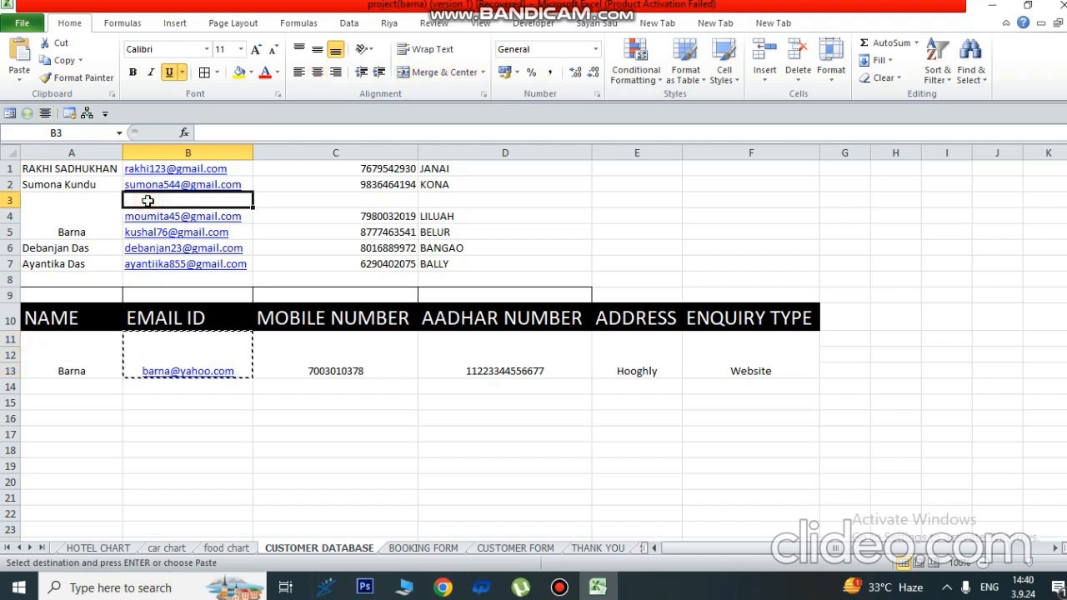
pyautogui.hotkey('ctrl', 'v')
# - Copy the mobile number and address Hooghly into C3 and D3
pyautogui.click(380, 342)
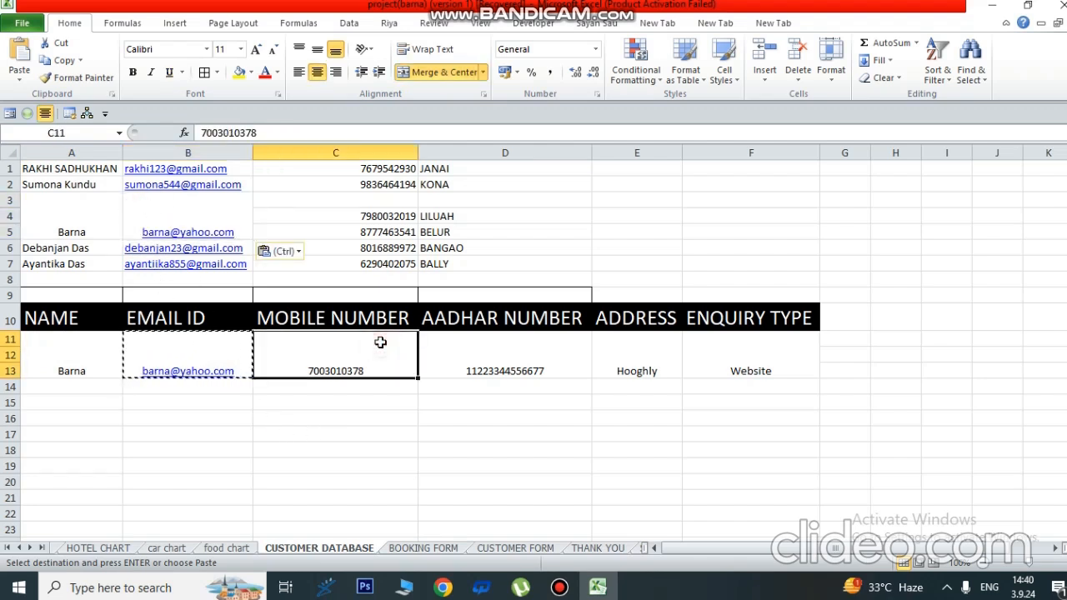
pyautogui.hotkey('ctrl', 'c')
pyautogui.click(284, 198)
pyautogui.hotkey('ctrl', 'v')
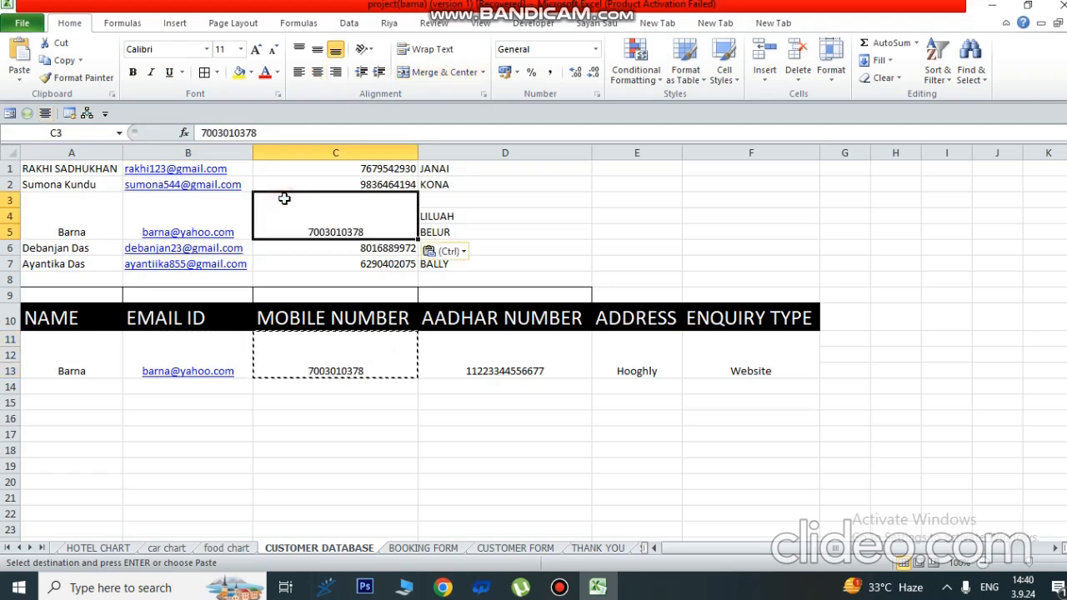
pyautogui.click(648, 364)
pyautogui.hotkey('ctrl', 'c')
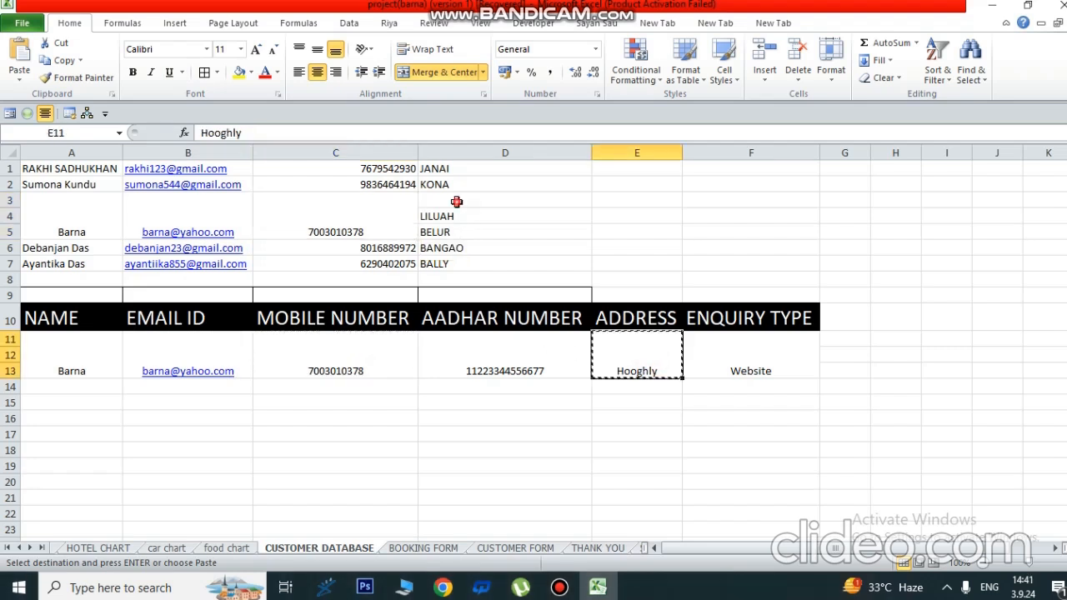
pyautogui.click(457, 202)
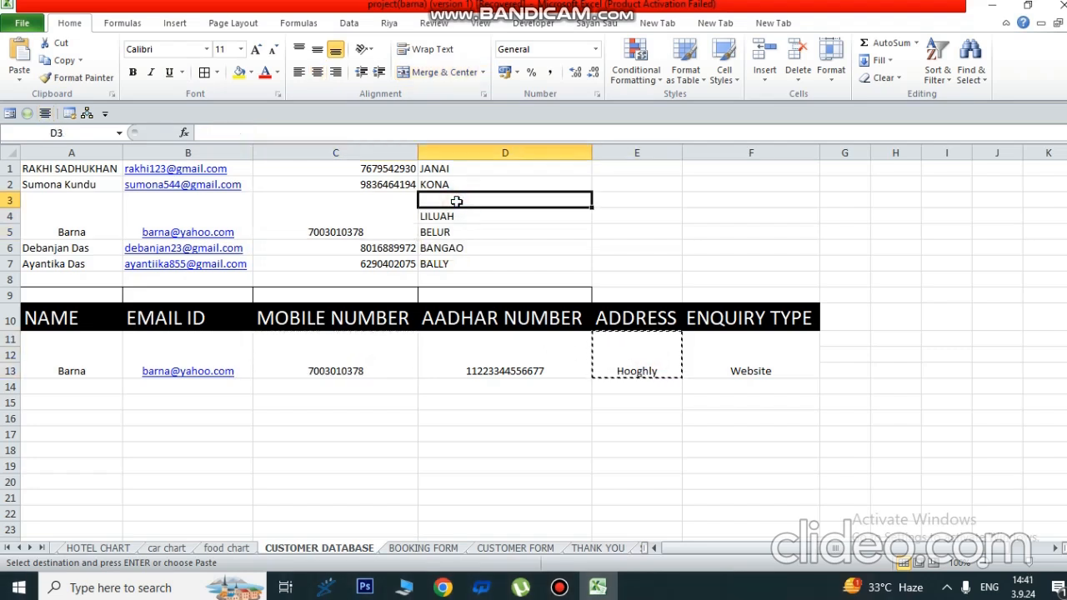
pyautogui.hotkey('ctrl', 'v')
# - Unmerge the pasted block A3:D5 with Merge & Center
pyautogui.click(523, 432)
pyautogui.moveTo(72, 215); pyautogui.dragTo(532, 219)
pyautogui.click(433, 72)
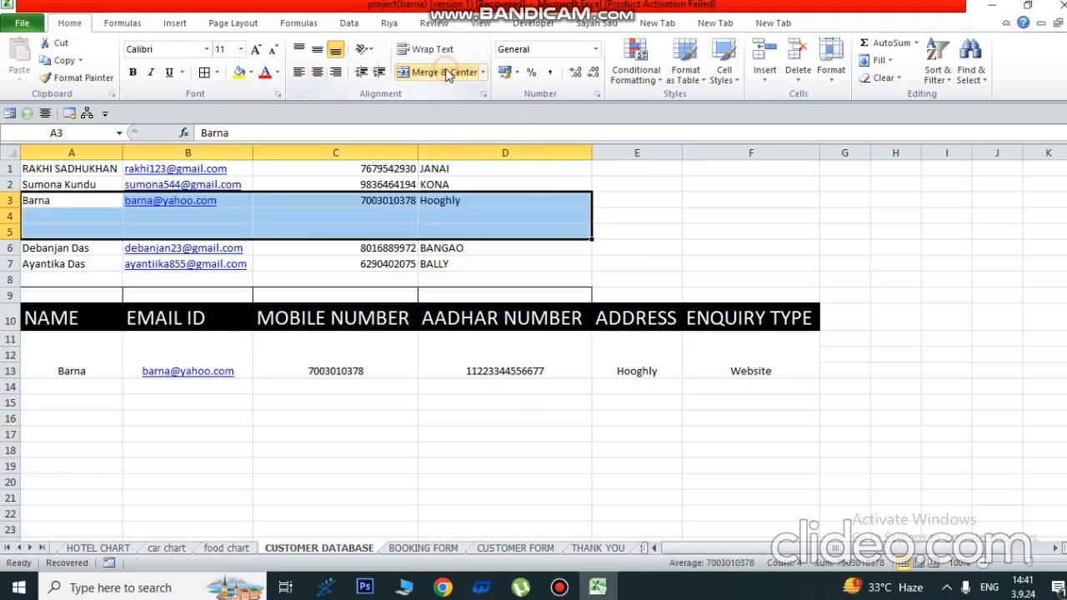
pyautogui.click(366, 396)
# - Delete the two empty rows left below the new row 3
pyautogui.click(10, 216)
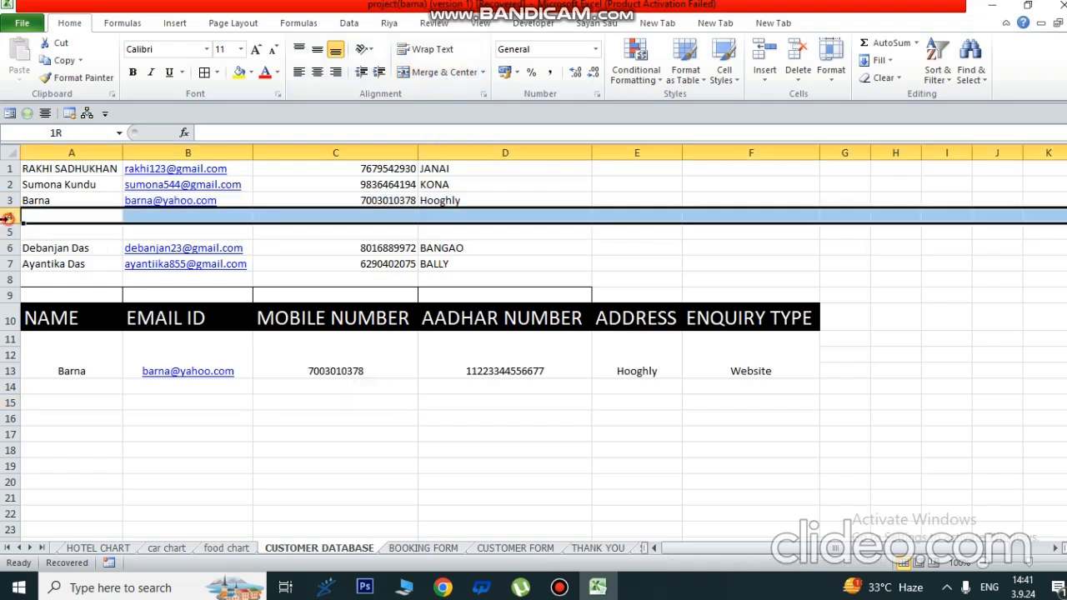
pyautogui.rightClick(10, 218)
pyautogui.click(50, 342)
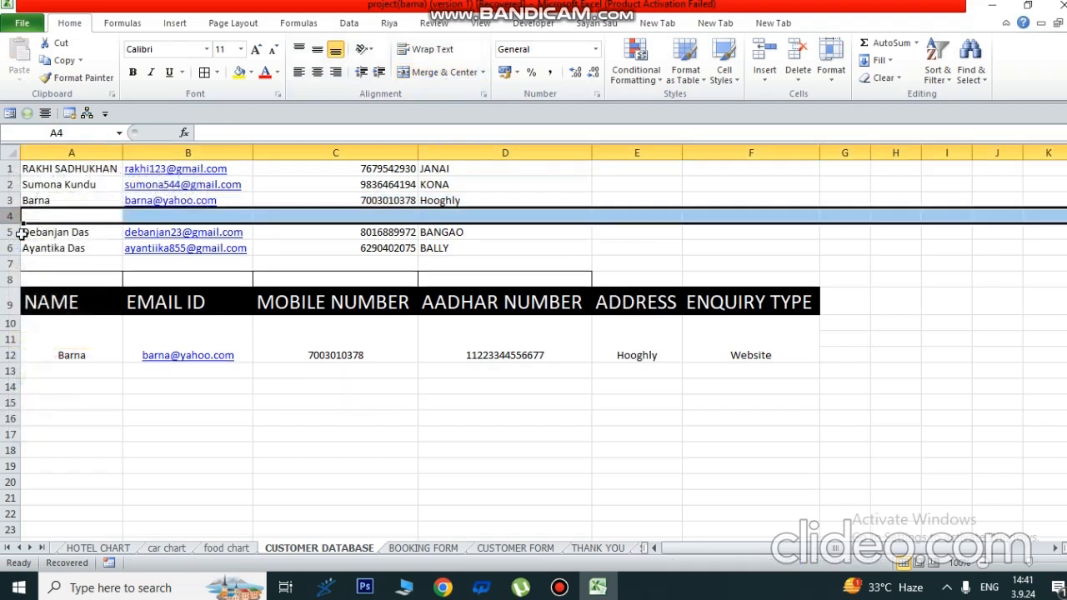
pyautogui.rightClick(10, 216)
pyautogui.click(81, 334)
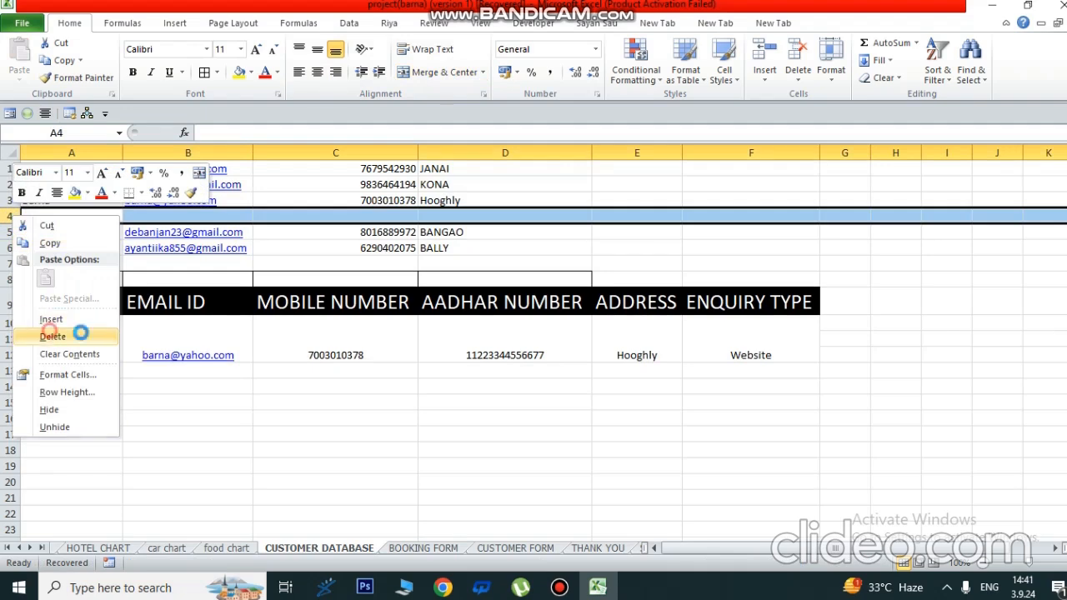
pyautogui.click(381, 421)
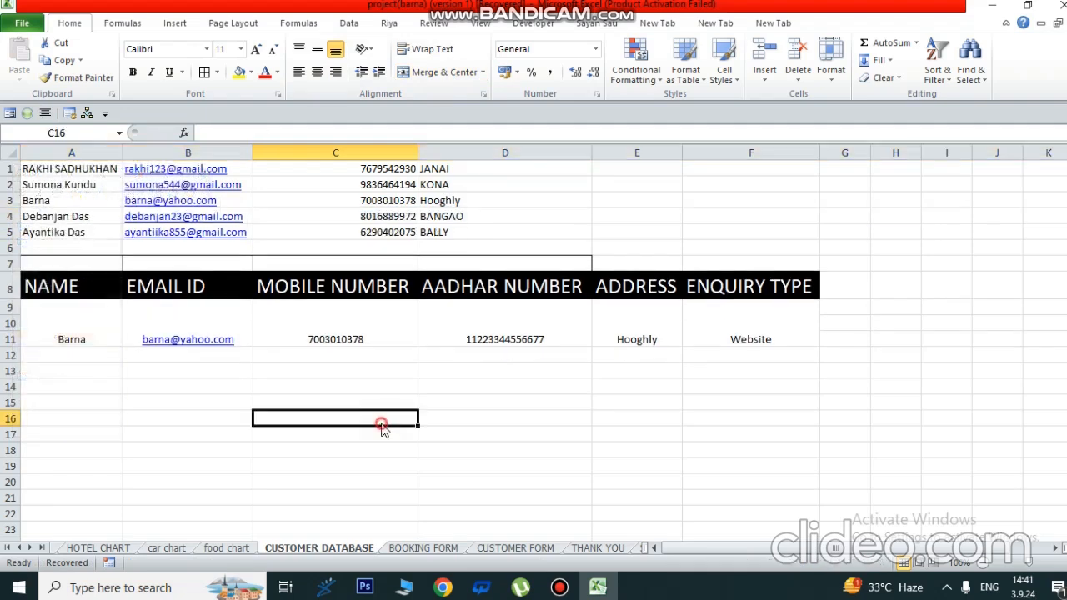
pyautogui.click(438, 550)
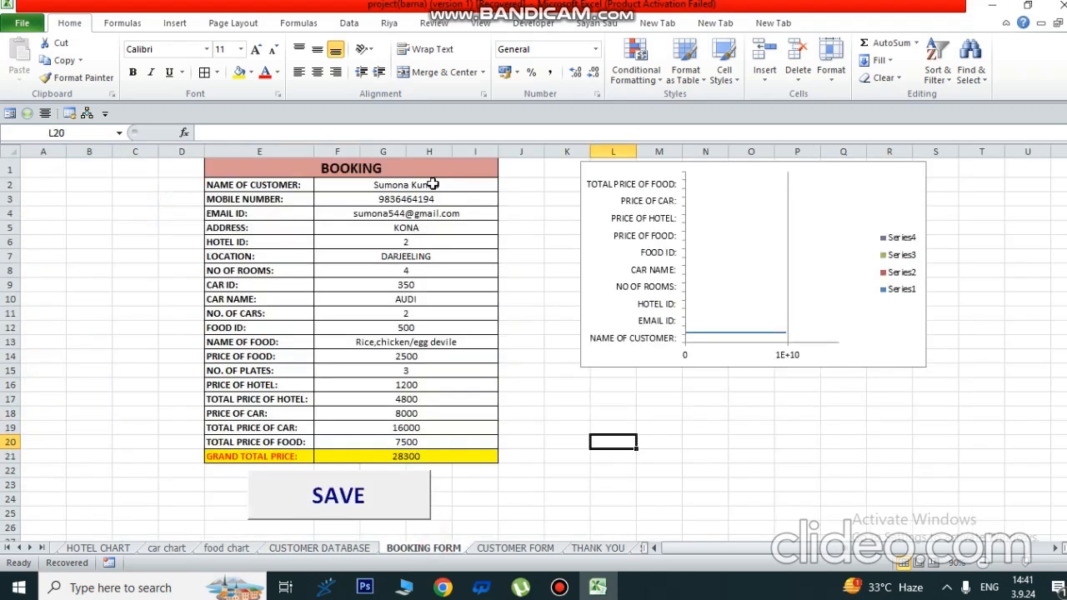
# - Pick the new customer from the F2 name dropdown, try SAVE, and dismiss the macro error
pyautogui.click(463, 185)
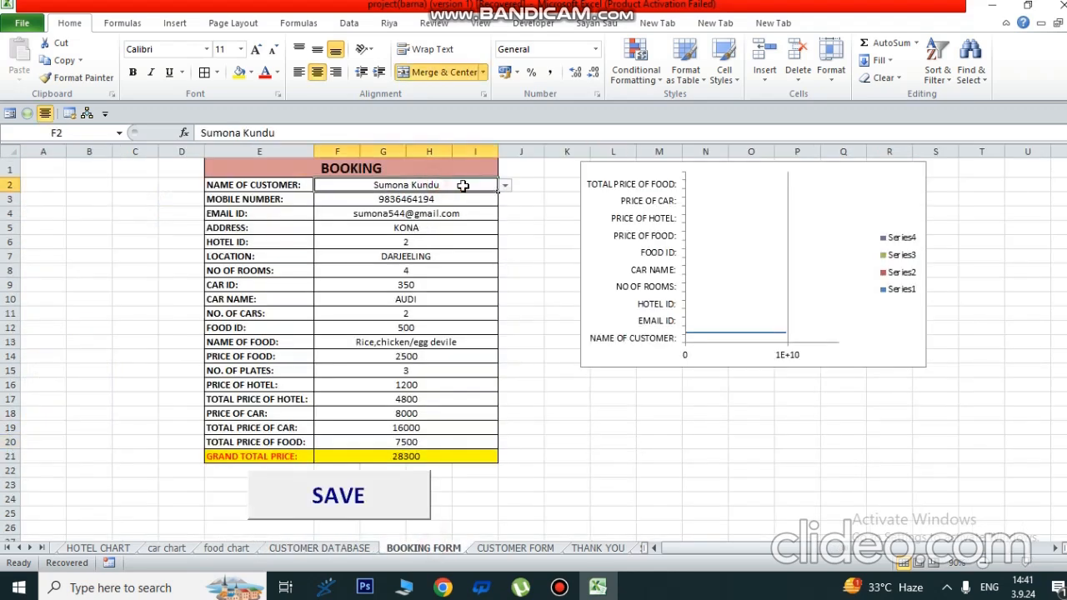
pyautogui.click(505, 186)
pyautogui.click(321, 218)
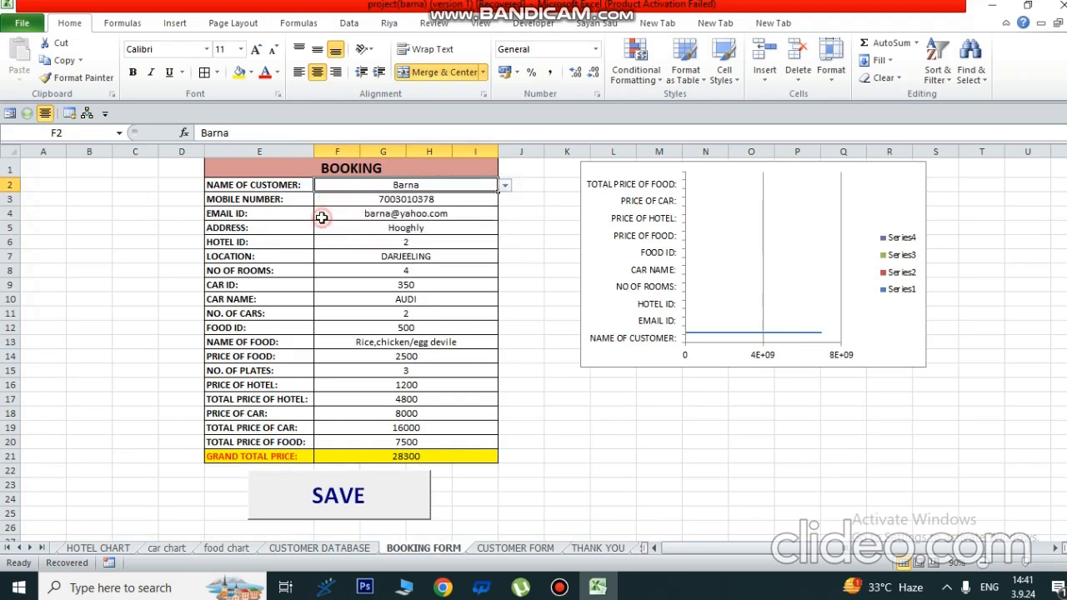
pyautogui.click(491, 341)
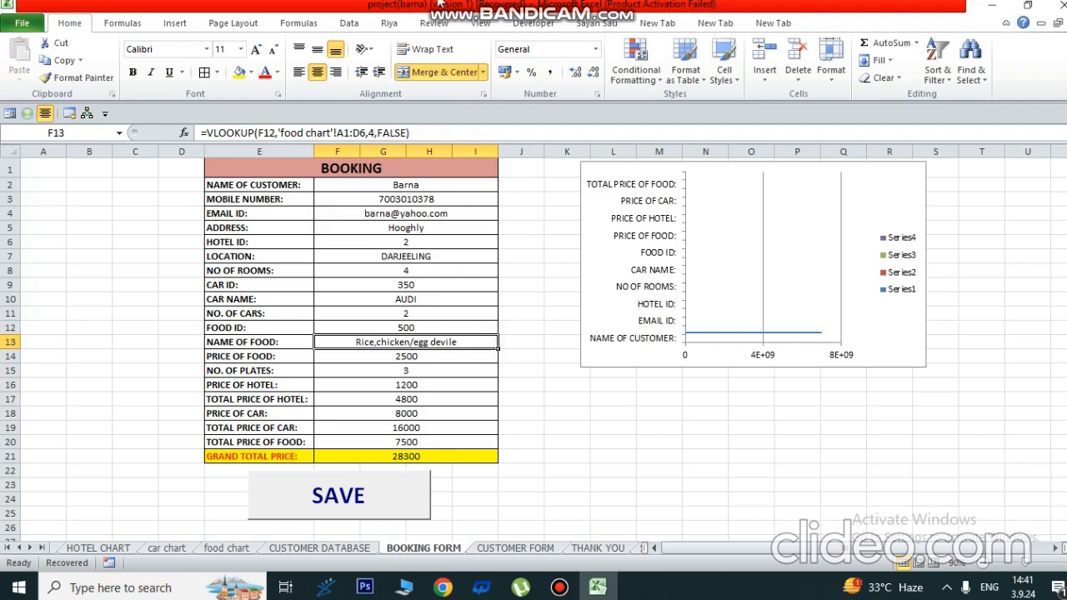
pyautogui.click(333, 502)
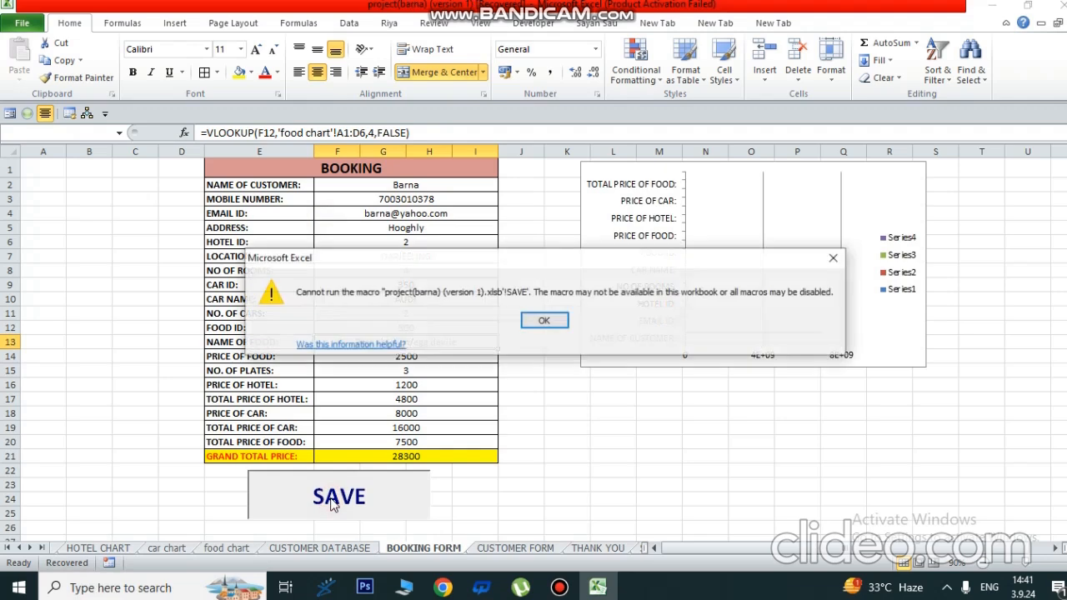
pyautogui.click(833, 257)
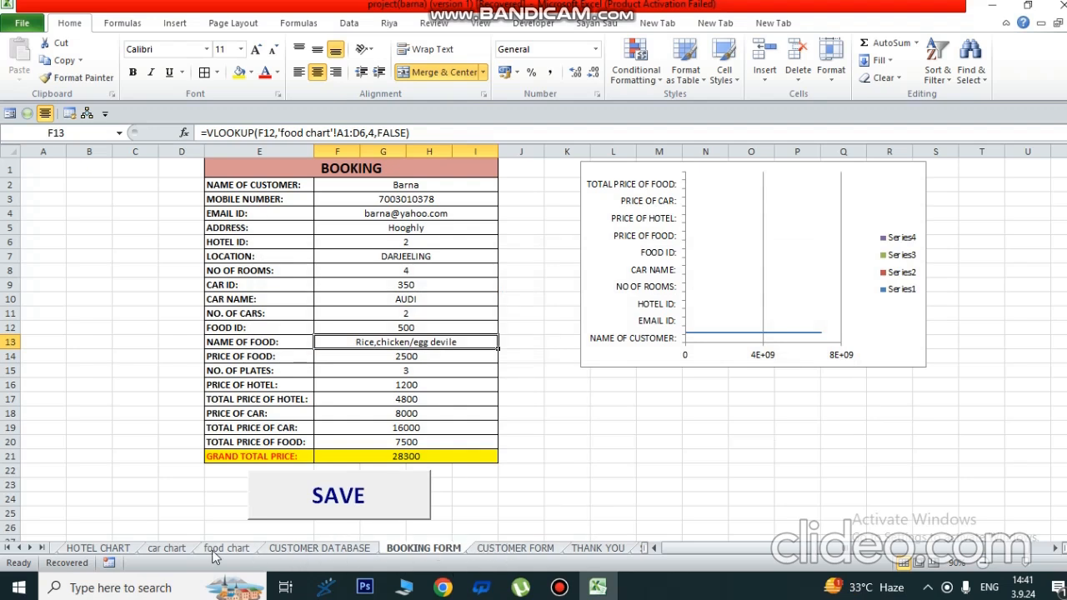
# - Inspect which macro the SAVE button runs and close Assign Macro unchanged
pyautogui.rightClick(344, 500)
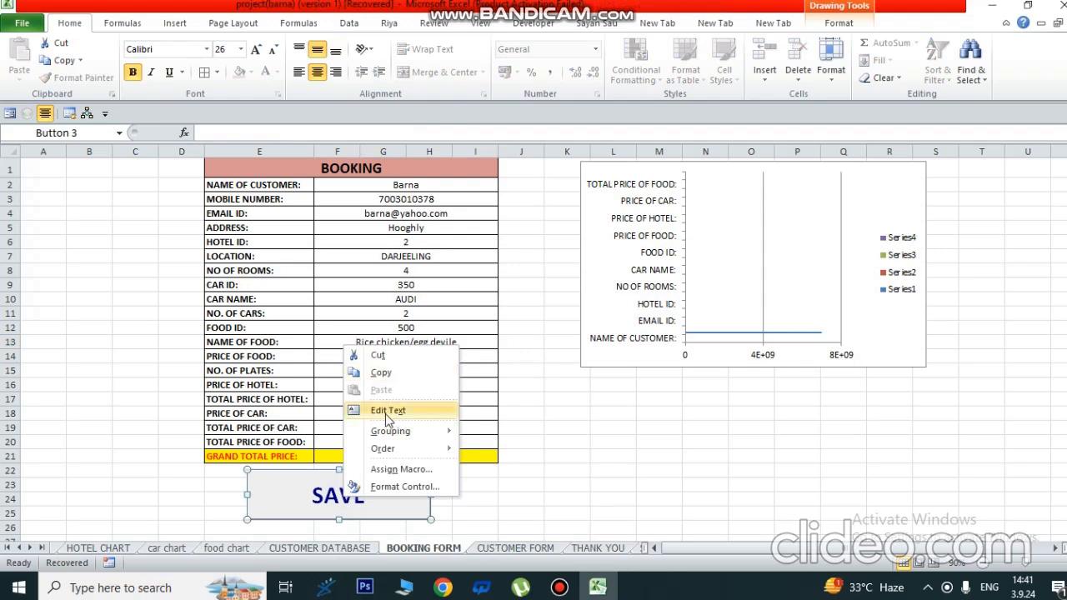
pyautogui.press('Down')
pyautogui.press('Down')
pyautogui.press('Down')
pyautogui.press('Down')
pyautogui.press('Up')
pyautogui.press('Up')
pyautogui.press('Up')
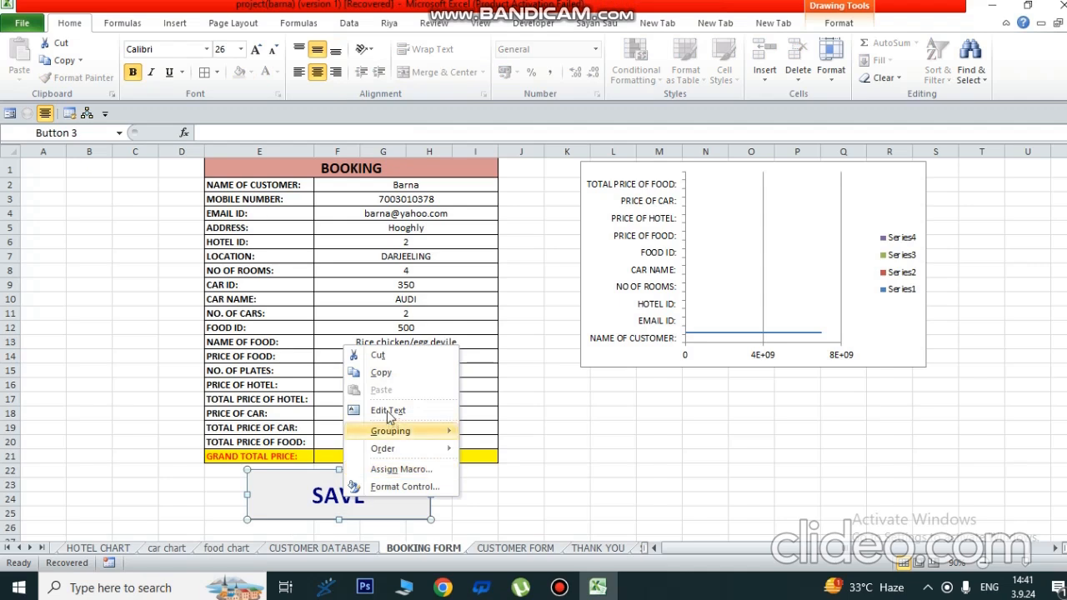
pyautogui.moveTo(383, 452)
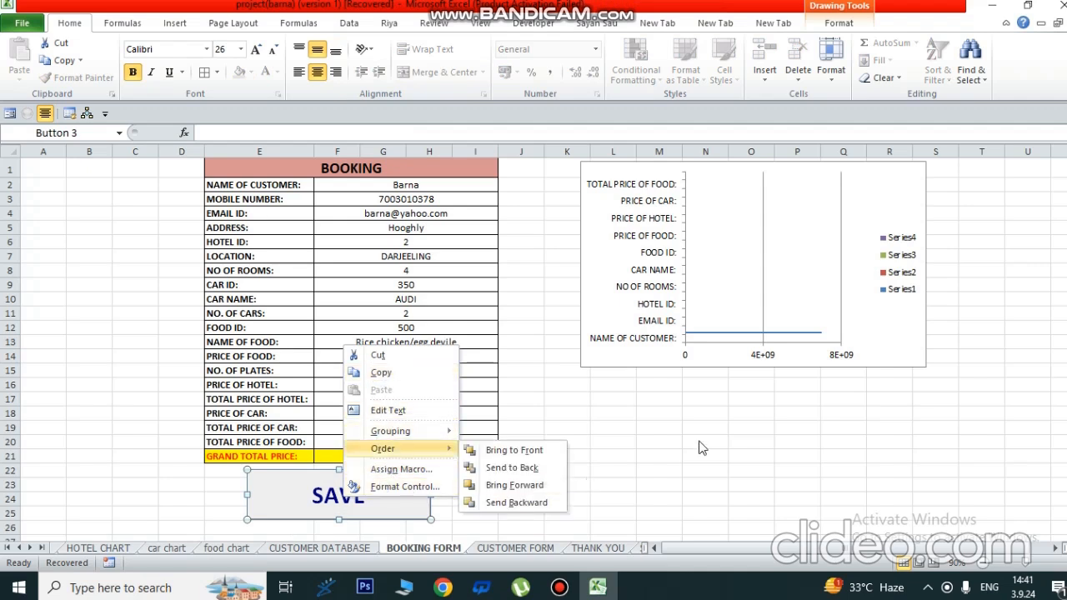
pyautogui.press('Escape')
pyautogui.press('Escape')
pyautogui.rightClick(398, 500)
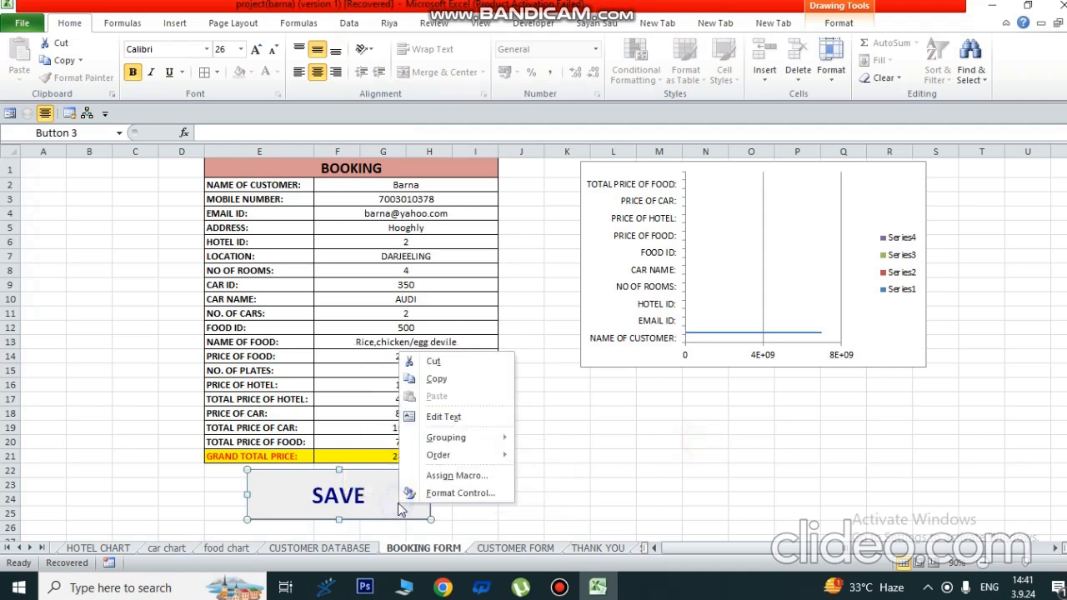
pyautogui.click(448, 476)
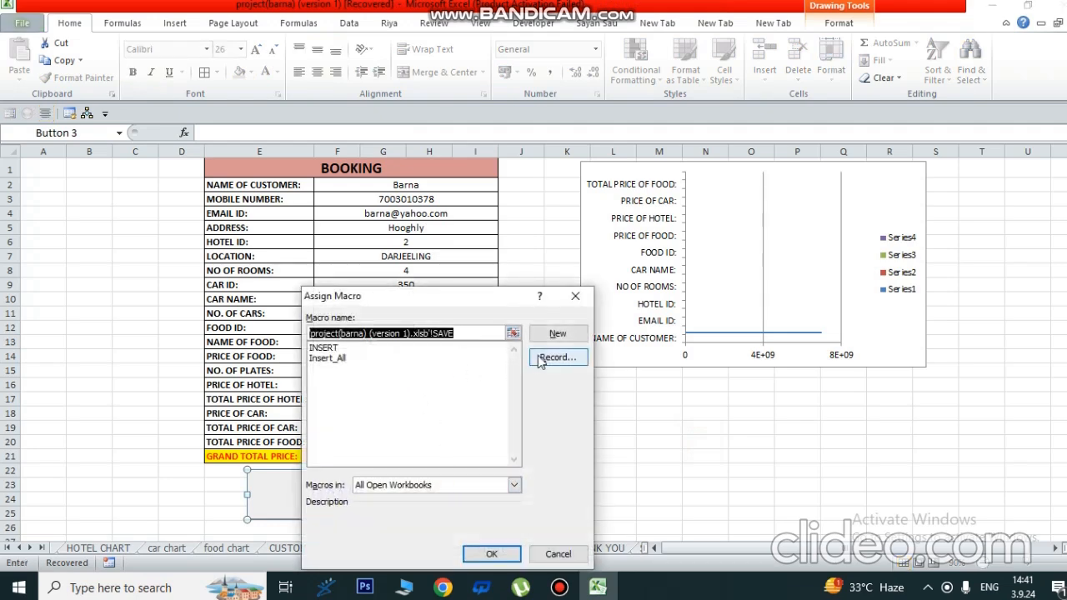
pyautogui.click(589, 299)
# - Test SAVE once more, dismiss the error, and cut the SAVE button from the sheet
pyautogui.click(572, 516)
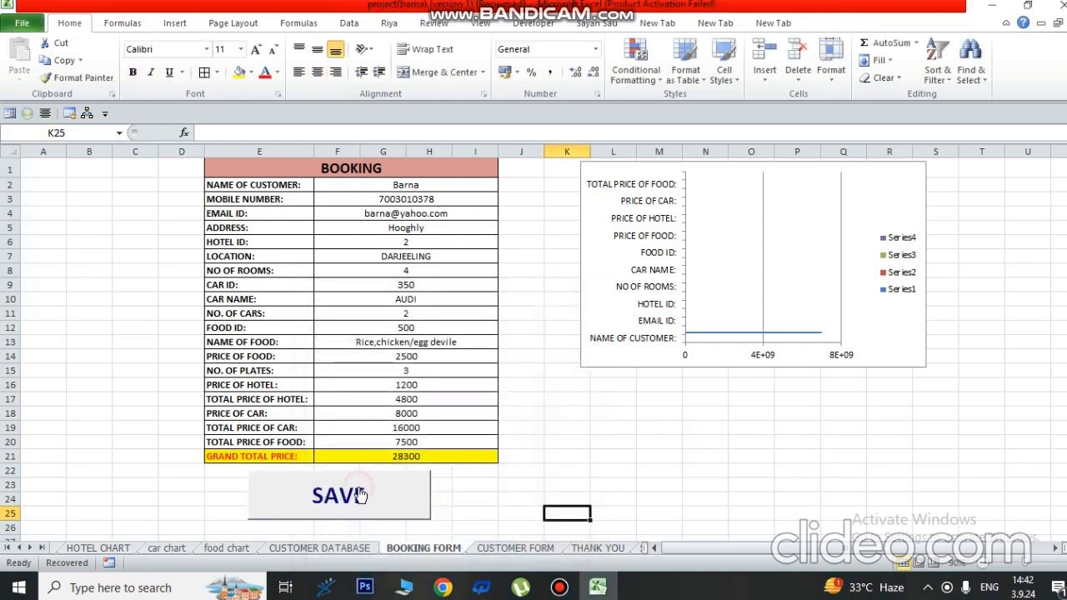
pyautogui.click(263, 489)
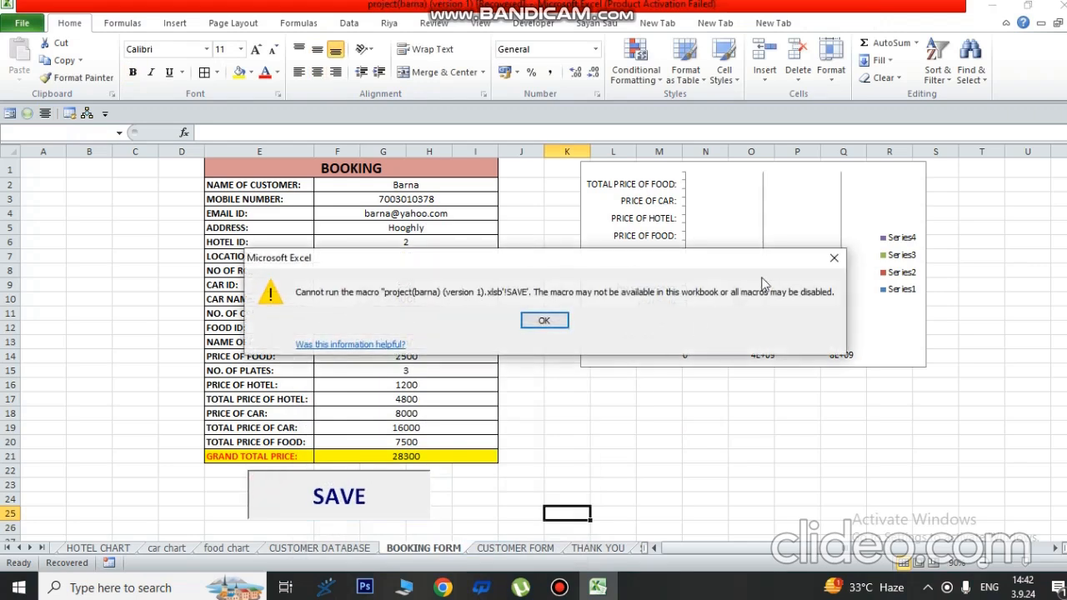
pyautogui.click(833, 257)
pyautogui.moveTo(208, 478); pyautogui.dragTo(460, 508)
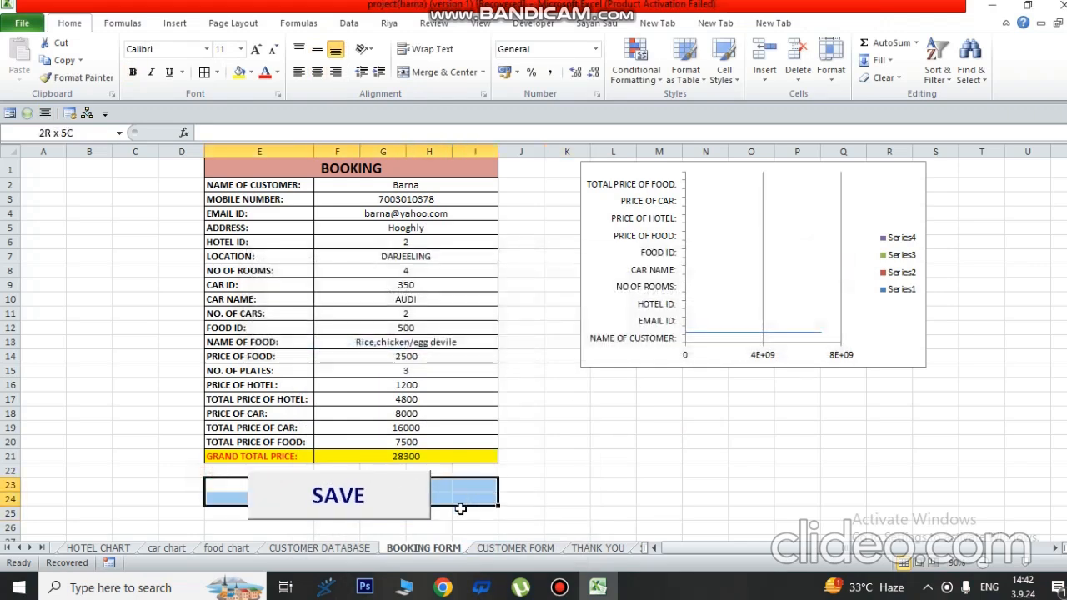
pyautogui.click(460, 513)
pyautogui.rightClick(381, 480)
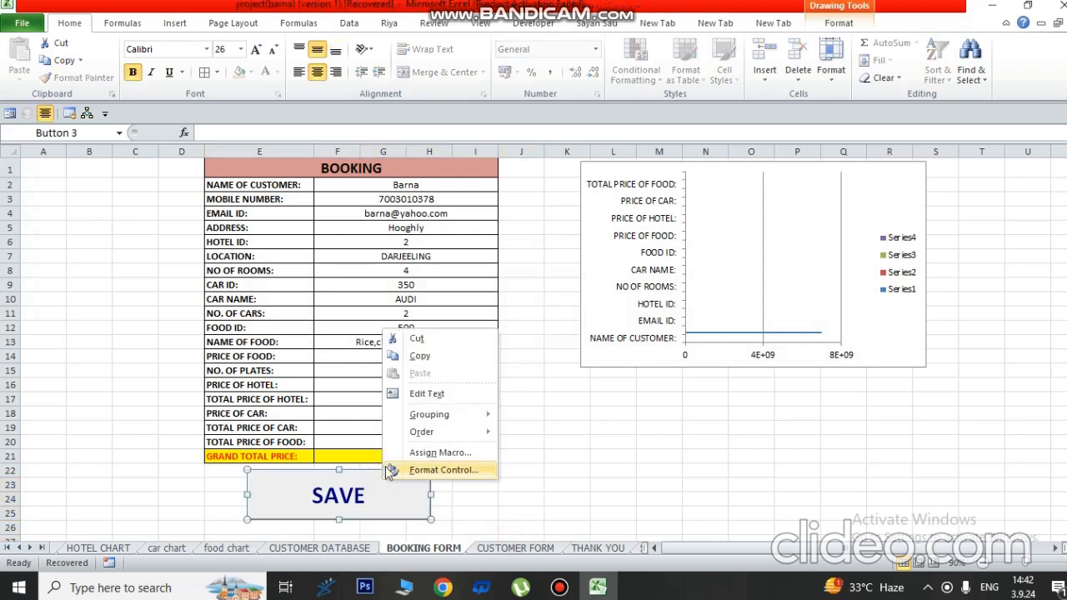
pyautogui.click(415, 338)
pyautogui.click(464, 496)
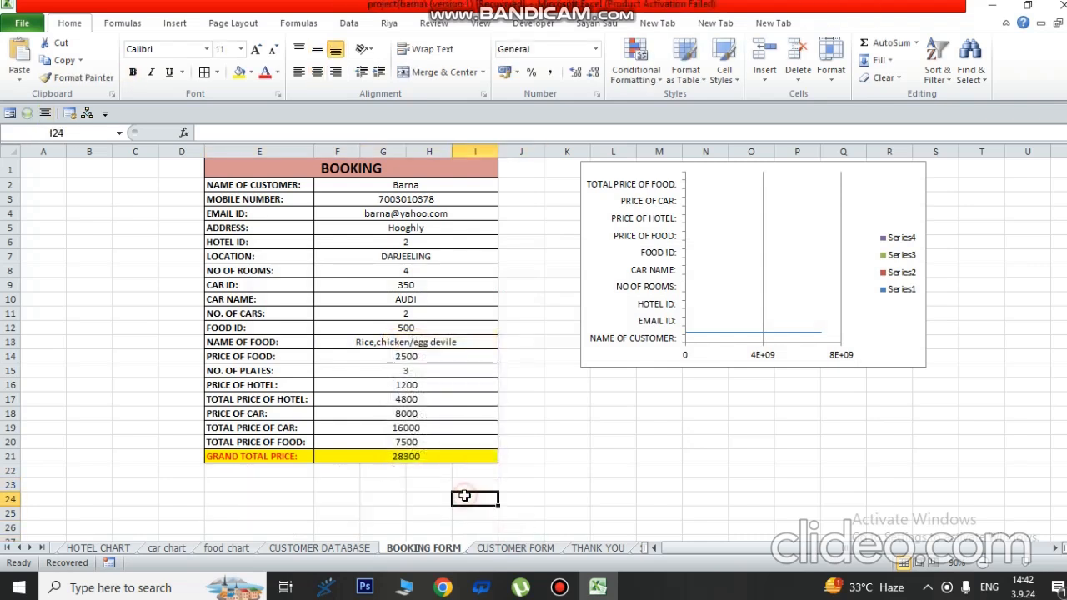
# - Draw a Form Control button below the booking form and assign it the Insert macro
pyautogui.click(175, 22)
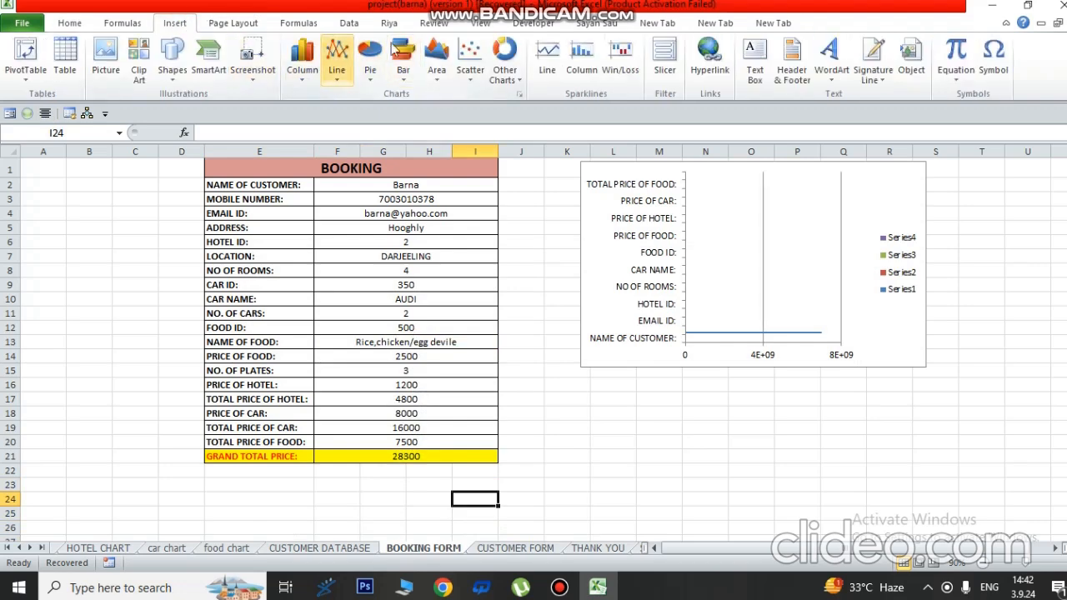
pyautogui.click(534, 24)
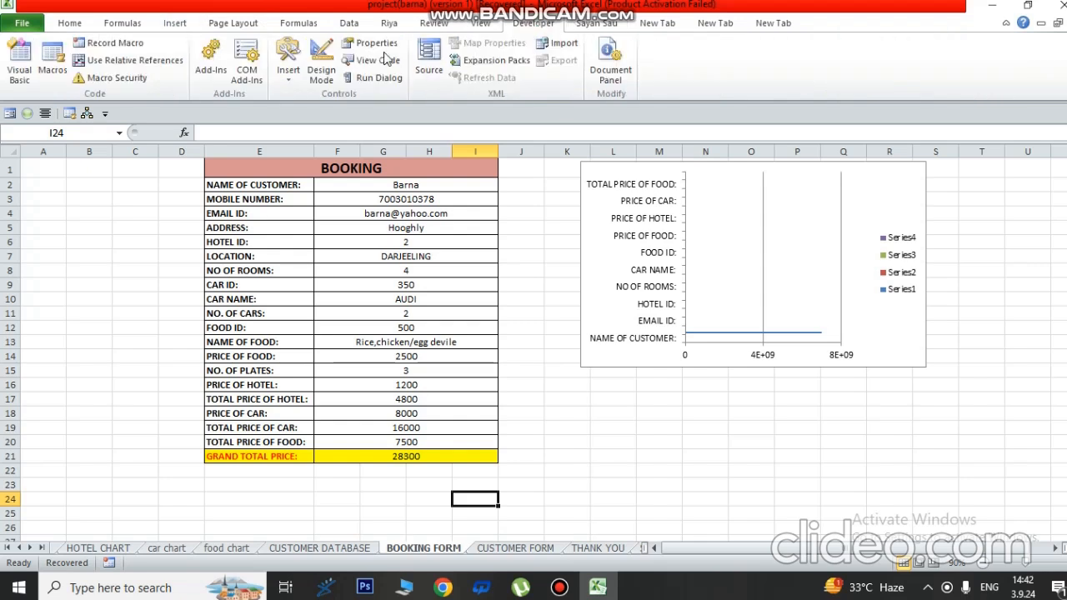
pyautogui.click(287, 66)
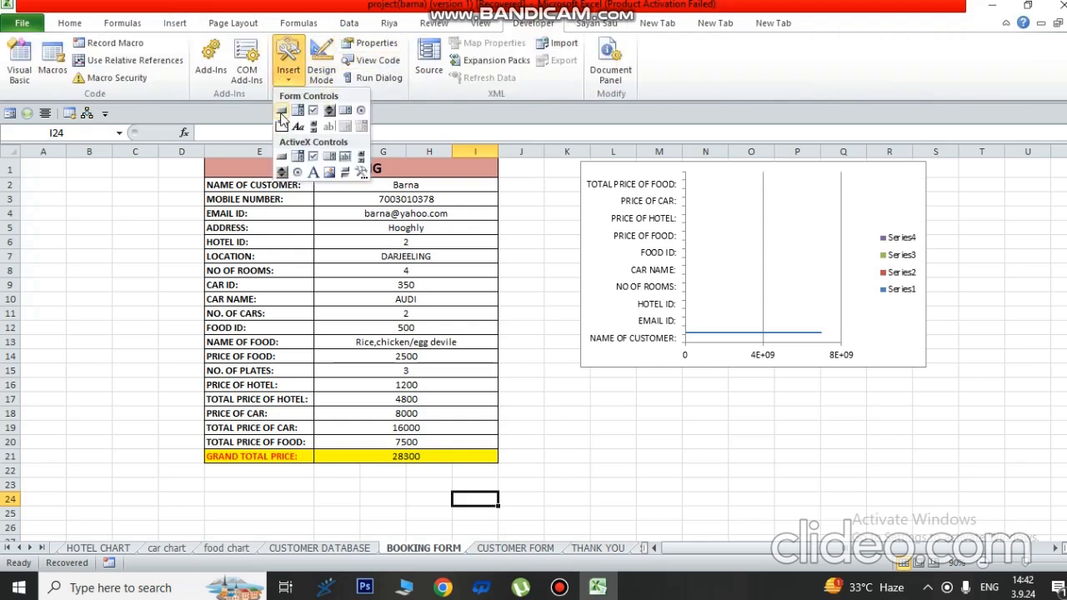
pyautogui.click(282, 126)
pyautogui.moveTo(289, 478); pyautogui.dragTo(429, 519)
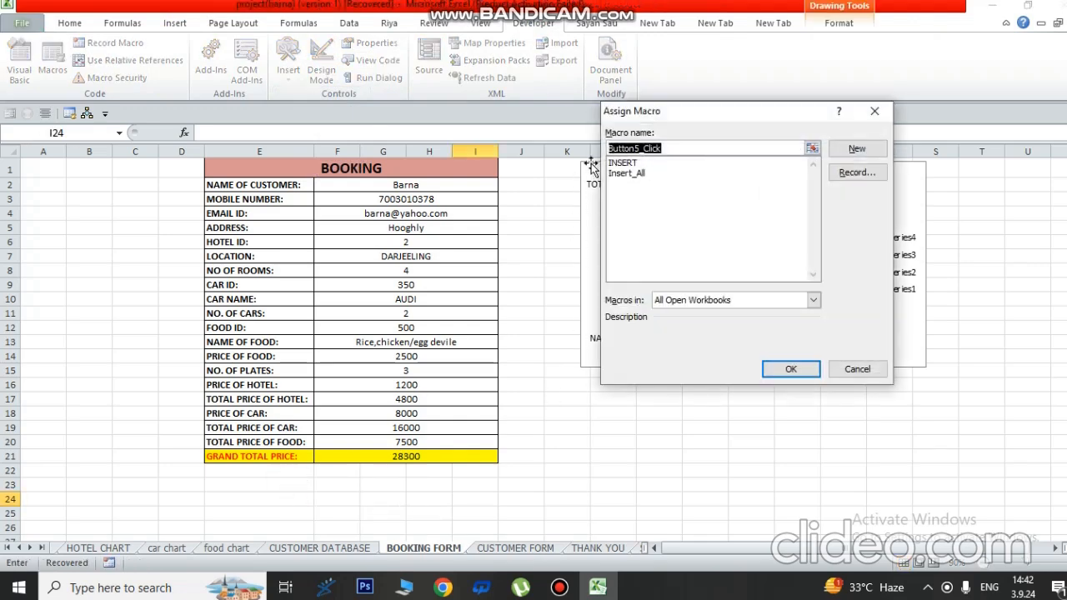
pyautogui.write('Insert')
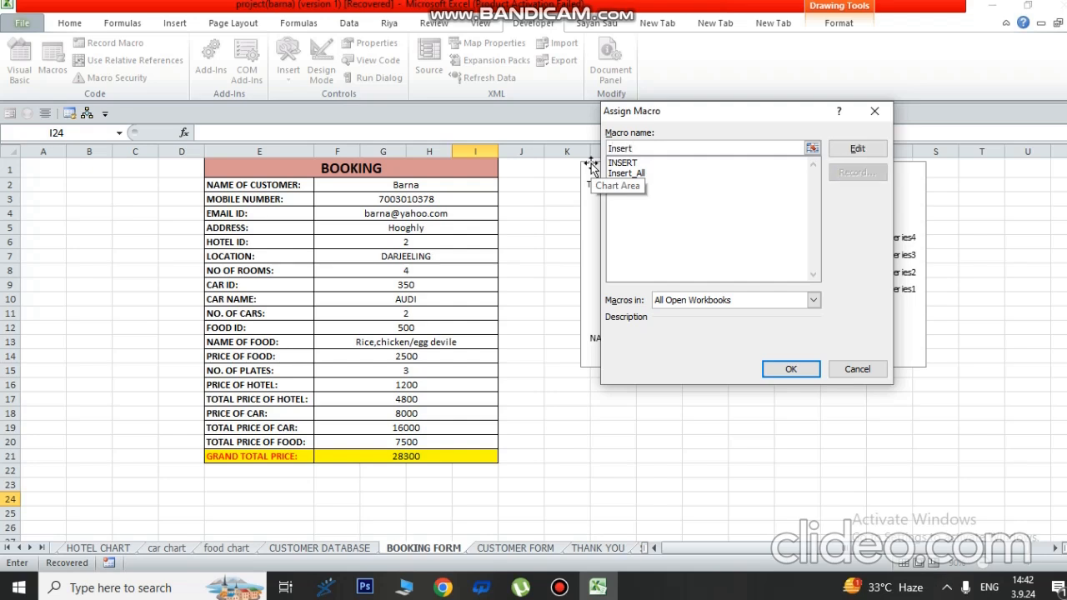
pyautogui.click(787, 368)
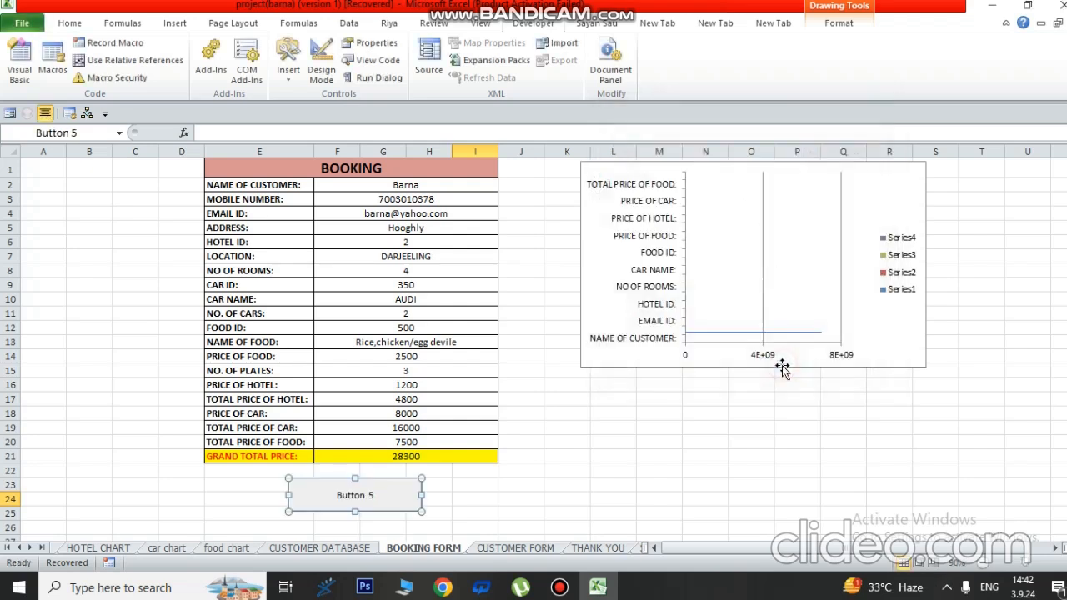
pyautogui.rightClick(350, 502)
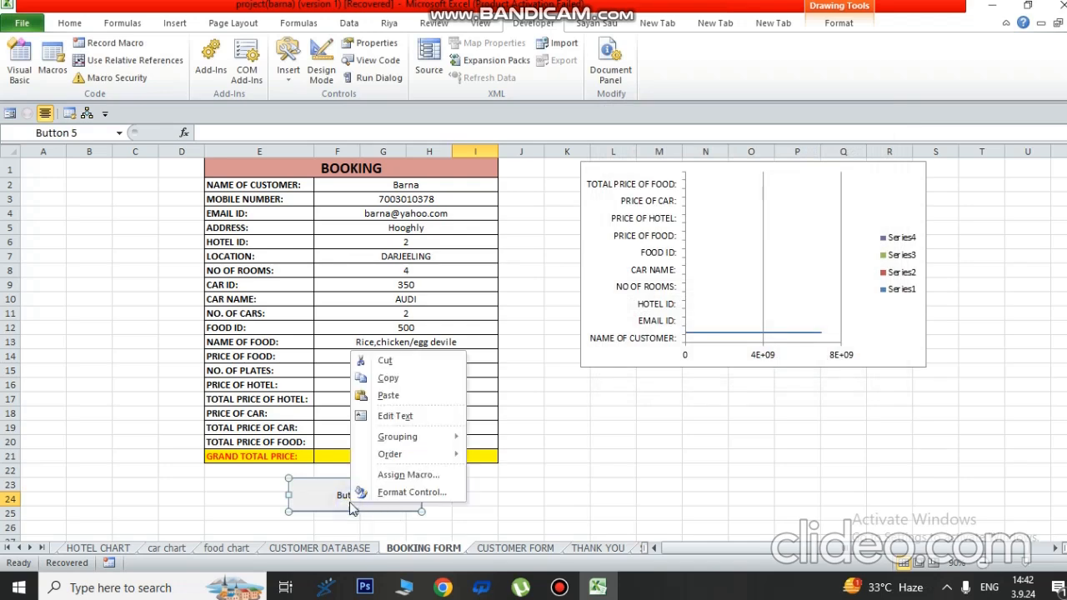
pyautogui.click(388, 414)
# - Relabel the button from Button 5 to 'Insert' and make the text larger and bold
pyautogui.hotkey('ctrl', 'a')
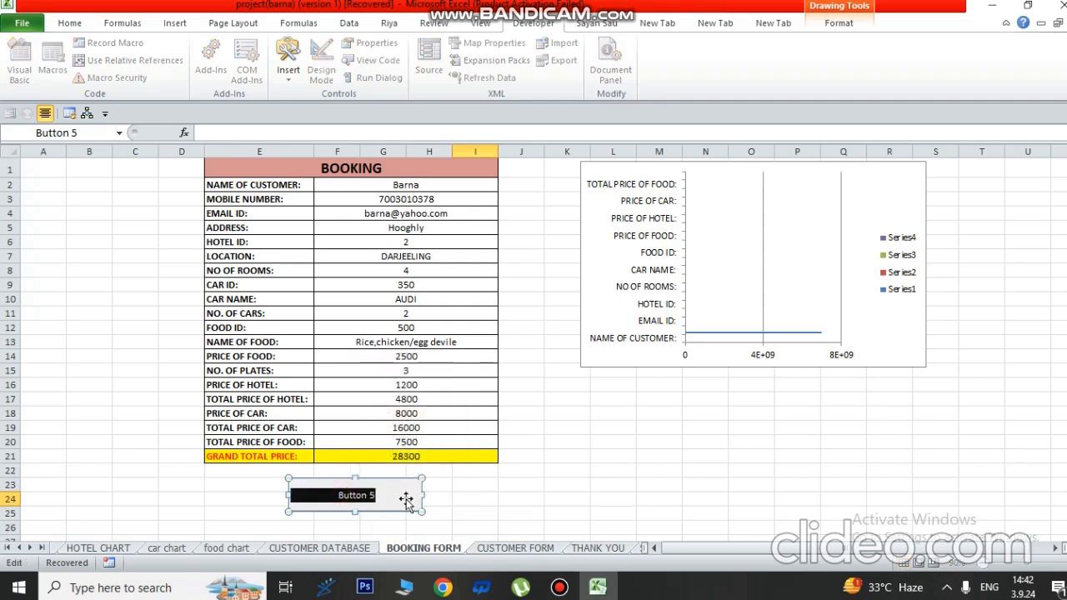
pyautogui.press('BackSpace')
pyautogui.write('Ins')
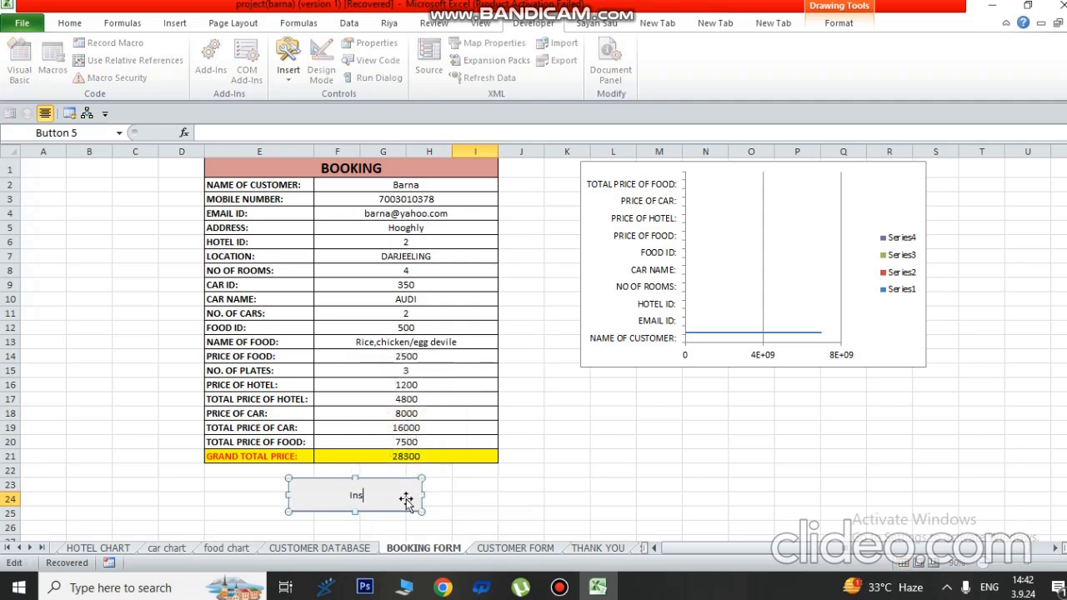
pyautogui.write('ert')
pyautogui.moveTo(373, 494); pyautogui.dragTo(292, 495)
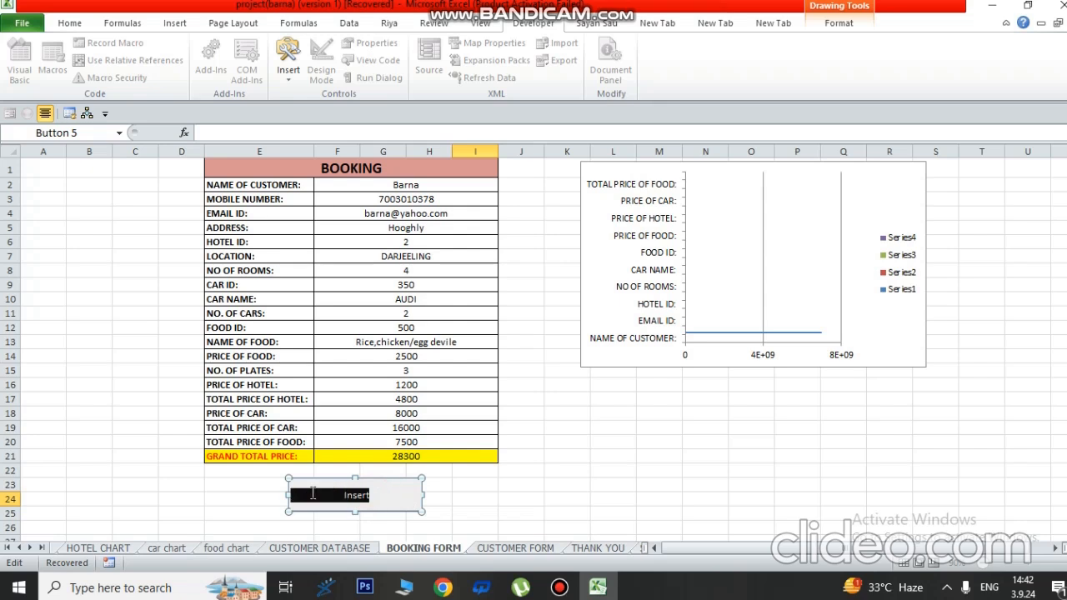
pyautogui.click(87, 25)
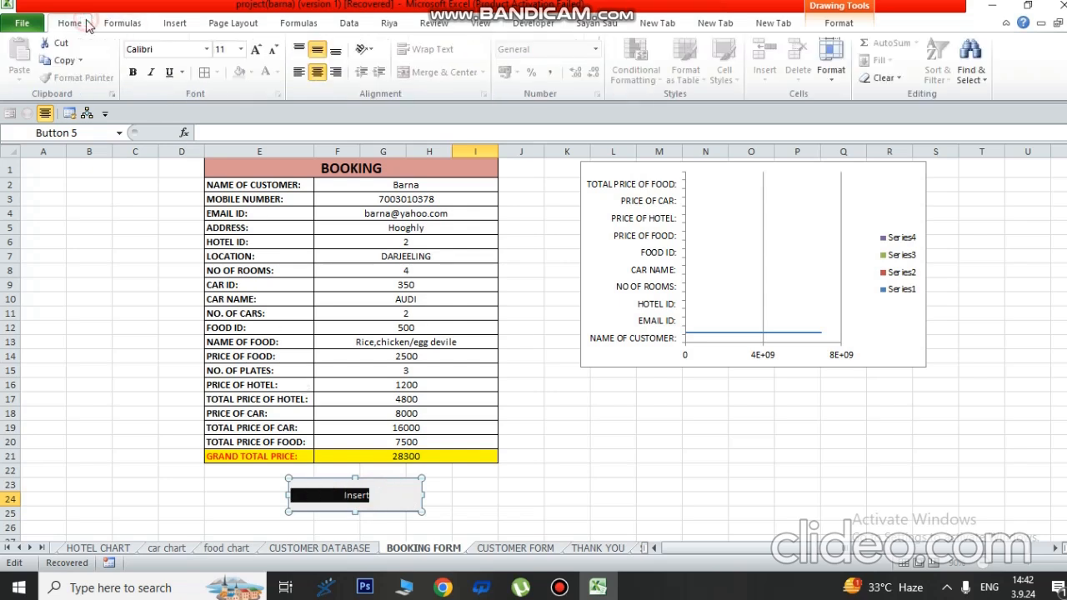
pyautogui.click(257, 50)
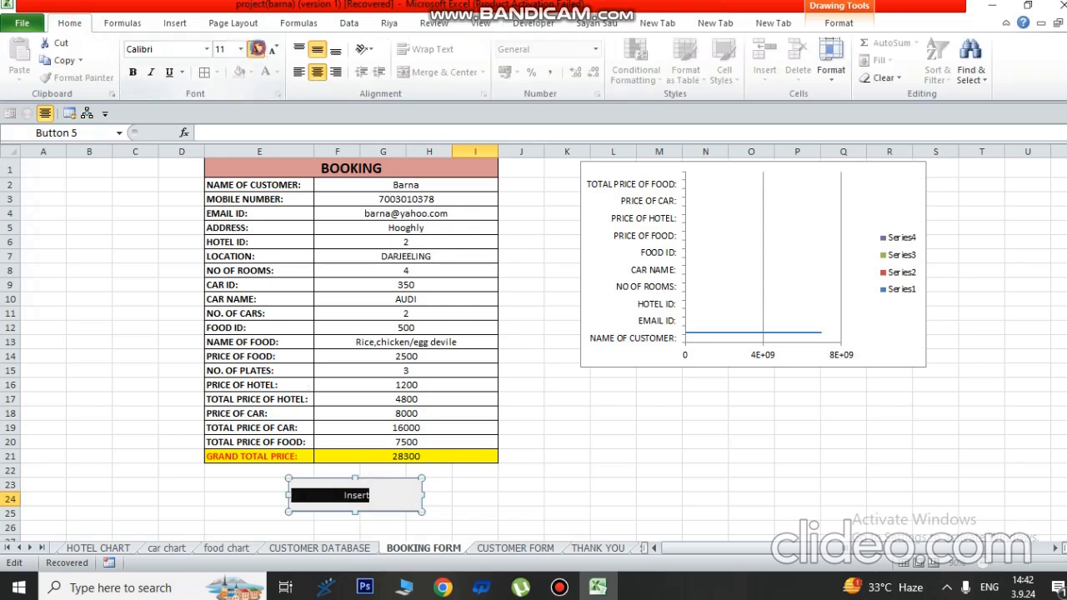
pyautogui.click(257, 51)
pyautogui.click(257, 51)
pyautogui.click(257, 51)
pyautogui.hotkey('ctrl', 'b')
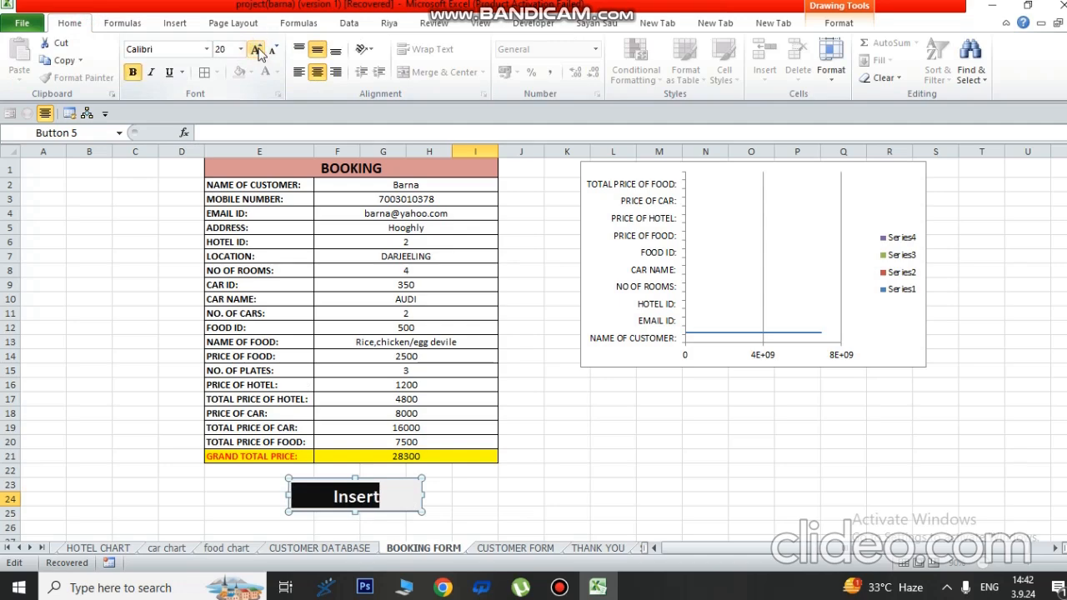
pyautogui.click(467, 470)
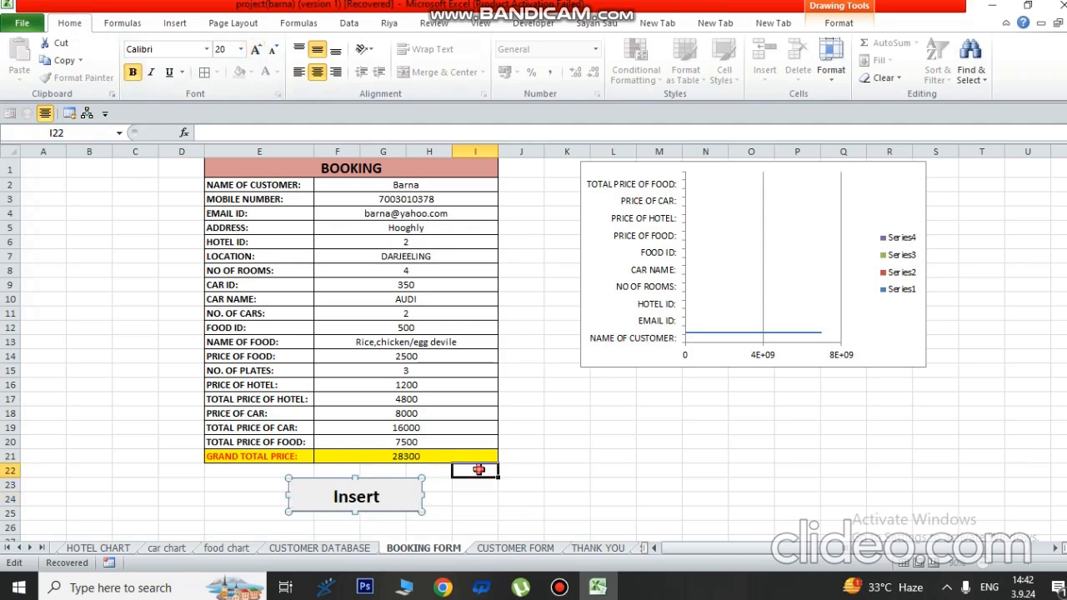
# - Check the label's Format Control font settings (Bold, size 20) and close the dialog
pyautogui.rightClick(336, 495)
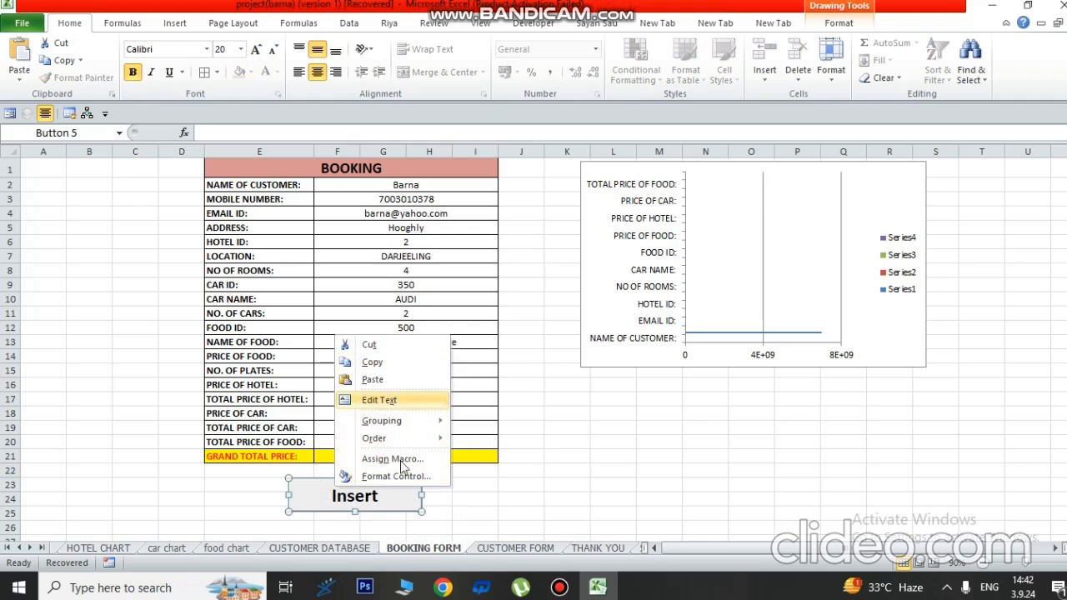
pyautogui.moveTo(401, 421)
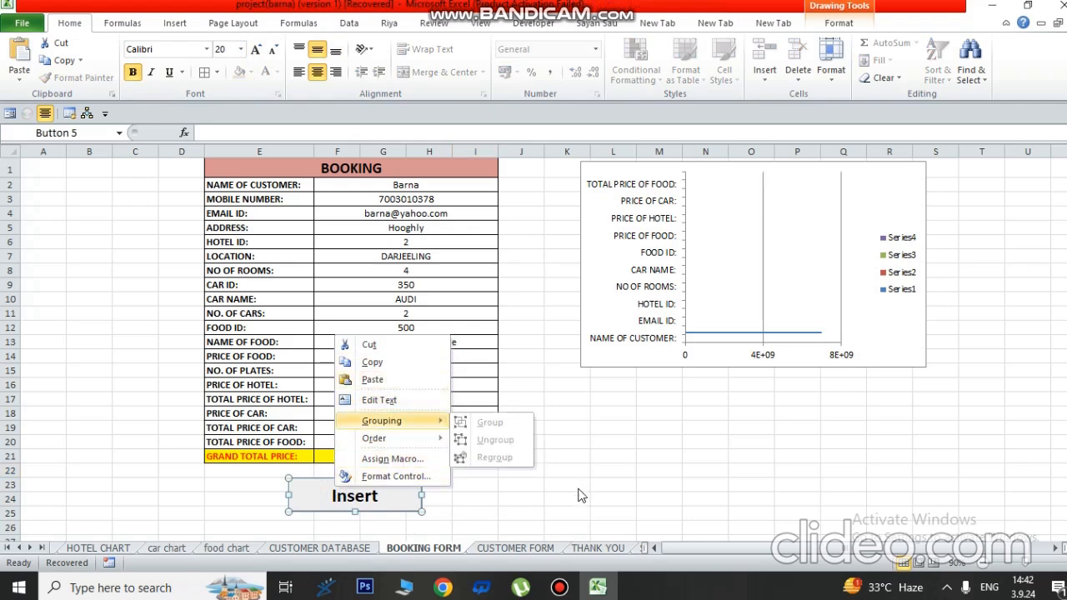
pyautogui.click(541, 489)
pyautogui.click(328, 496)
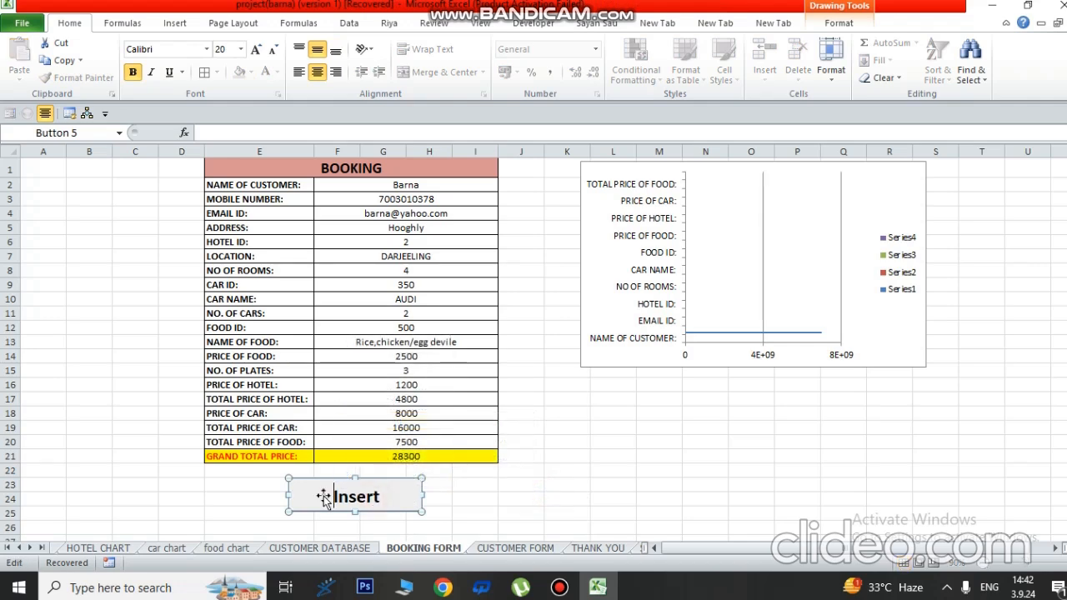
pyautogui.moveTo(335, 496); pyautogui.dragTo(403, 498)
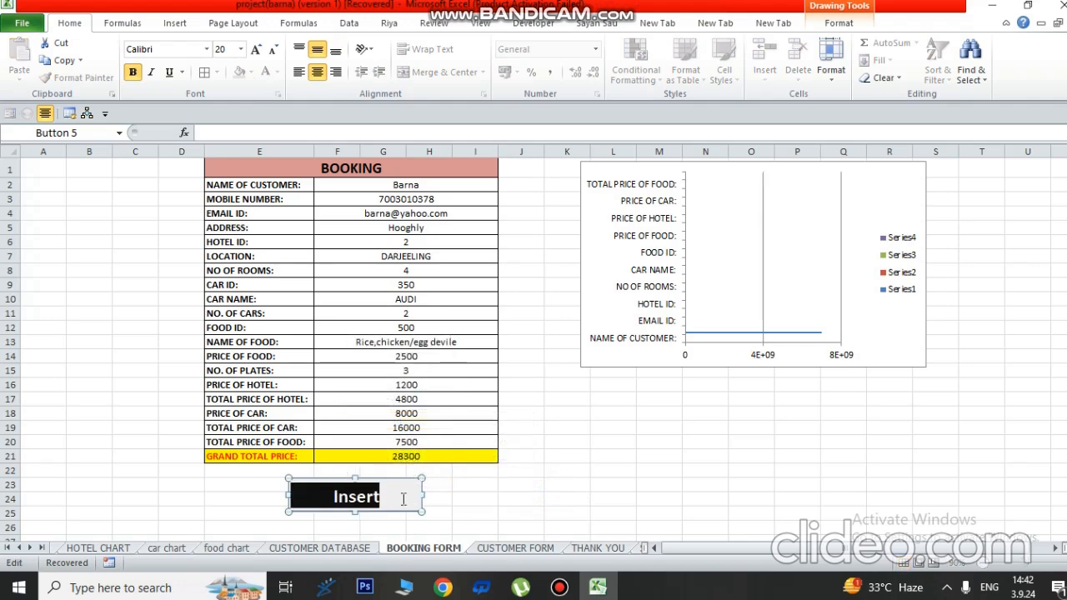
pyautogui.rightClick(373, 500)
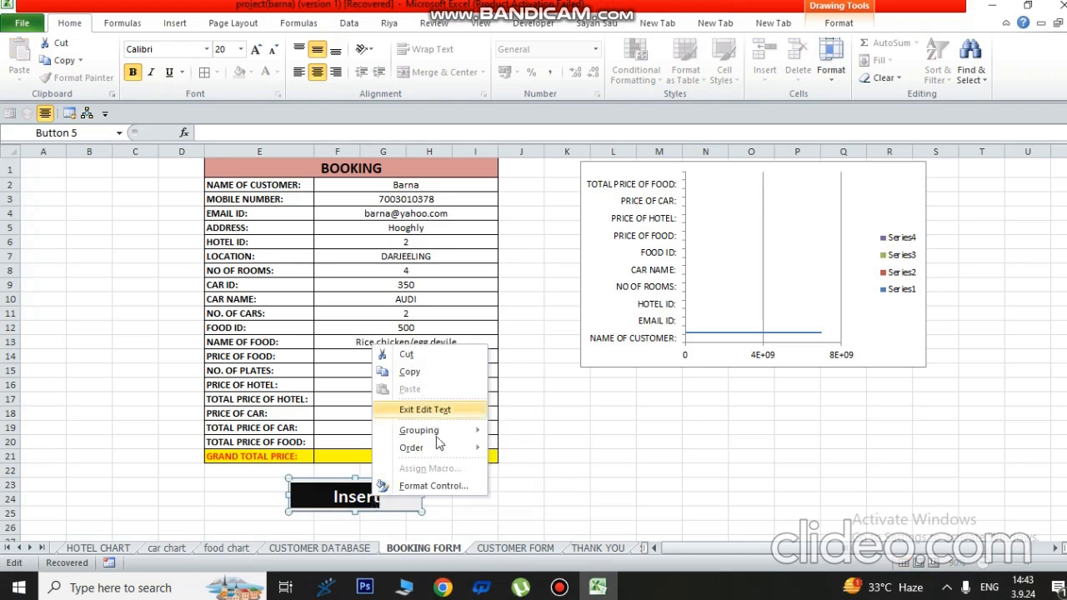
pyautogui.click(434, 492)
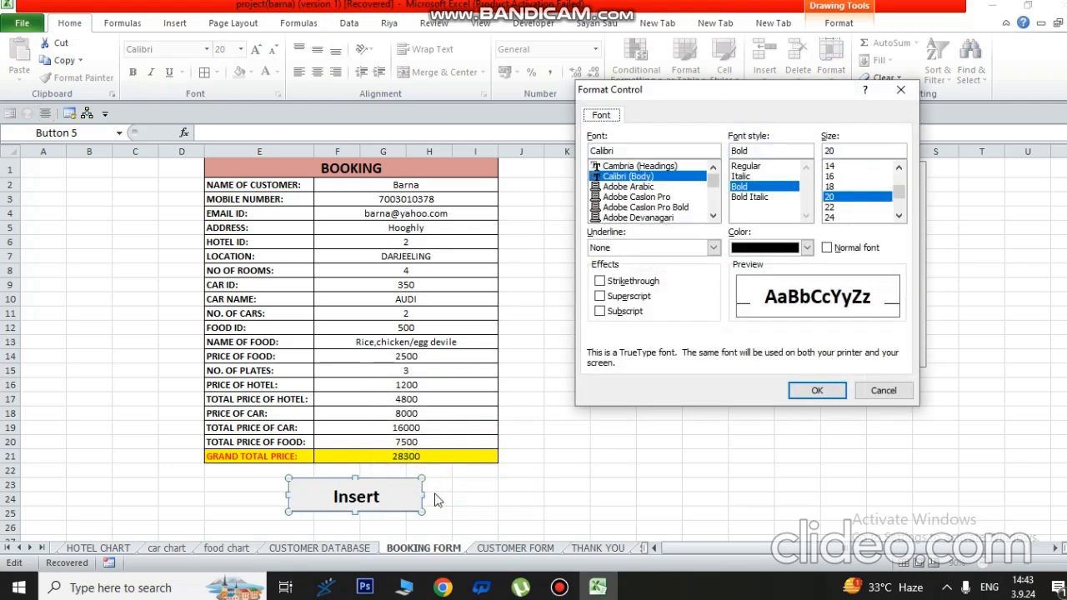
pyautogui.click(875, 389)
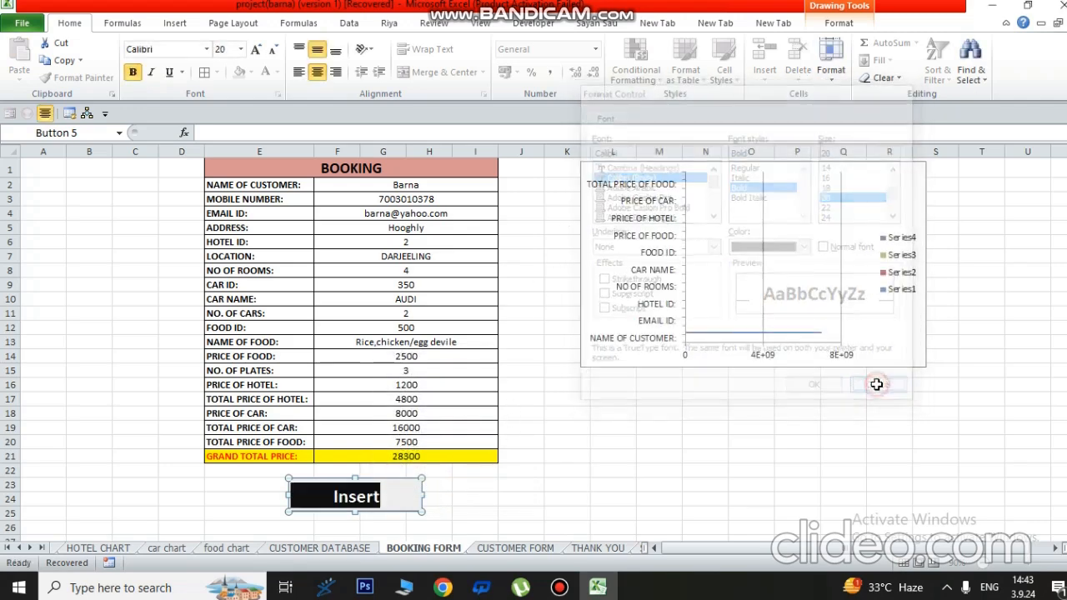
pyautogui.click(757, 425)
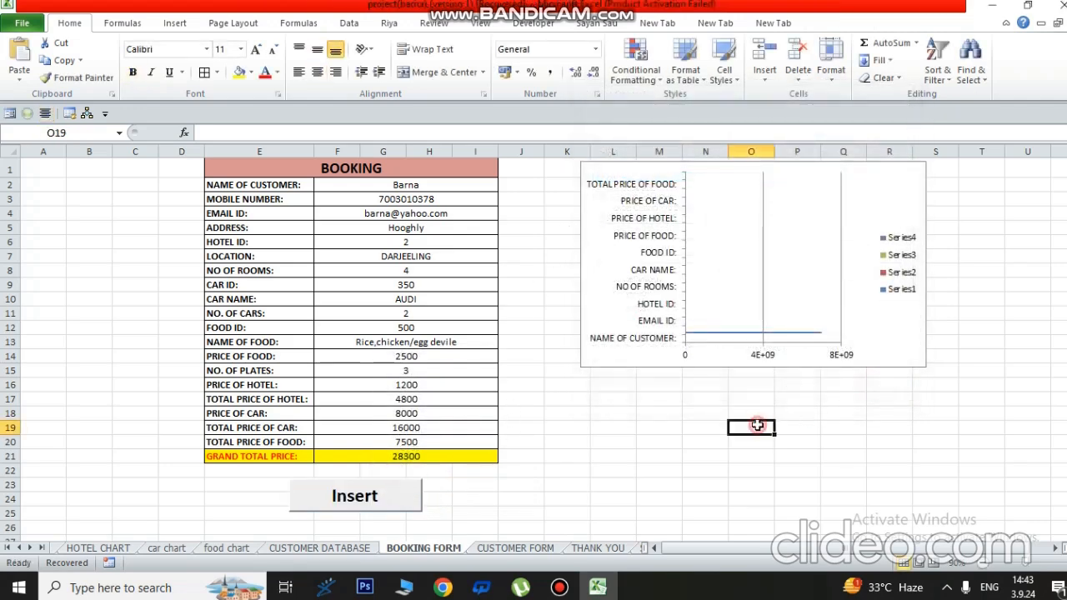
# - Start recording a new macro named Thanks from View > Macros
pyautogui.rightClick(369, 493)
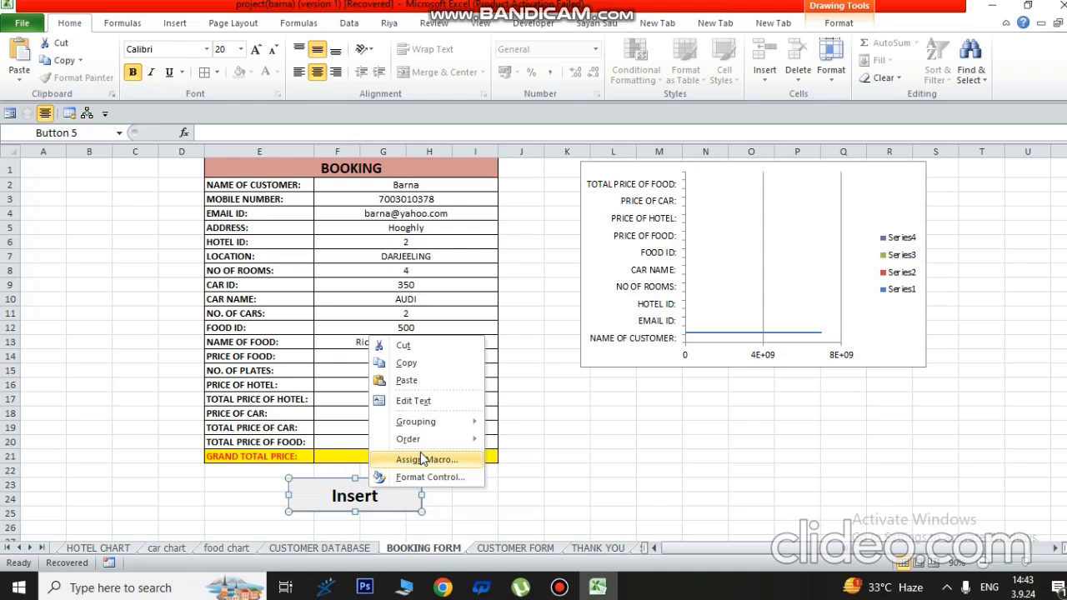
pyautogui.press('Escape')
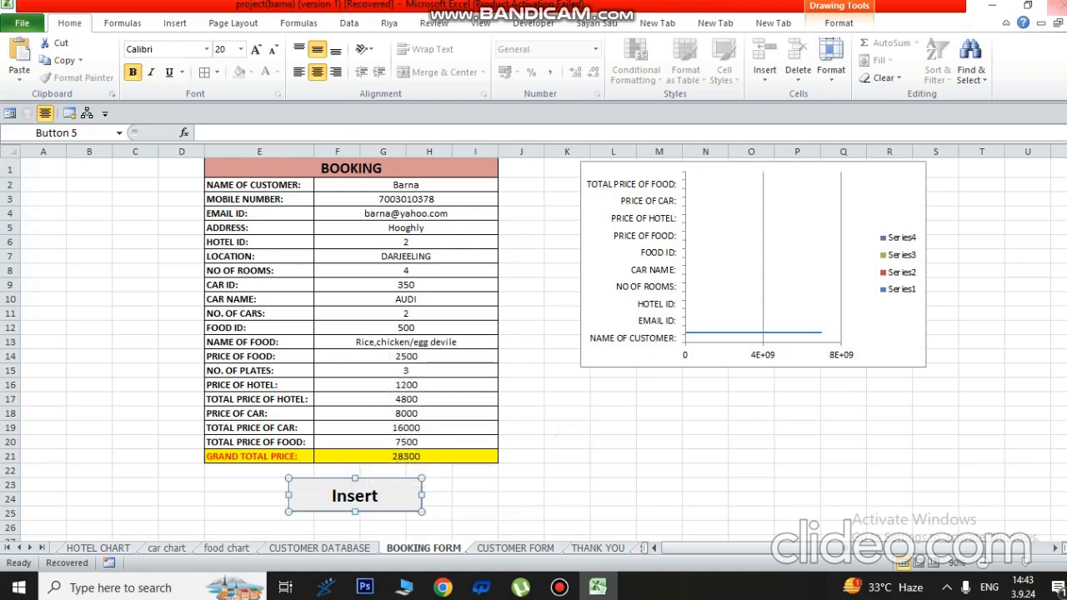
pyautogui.click(839, 24)
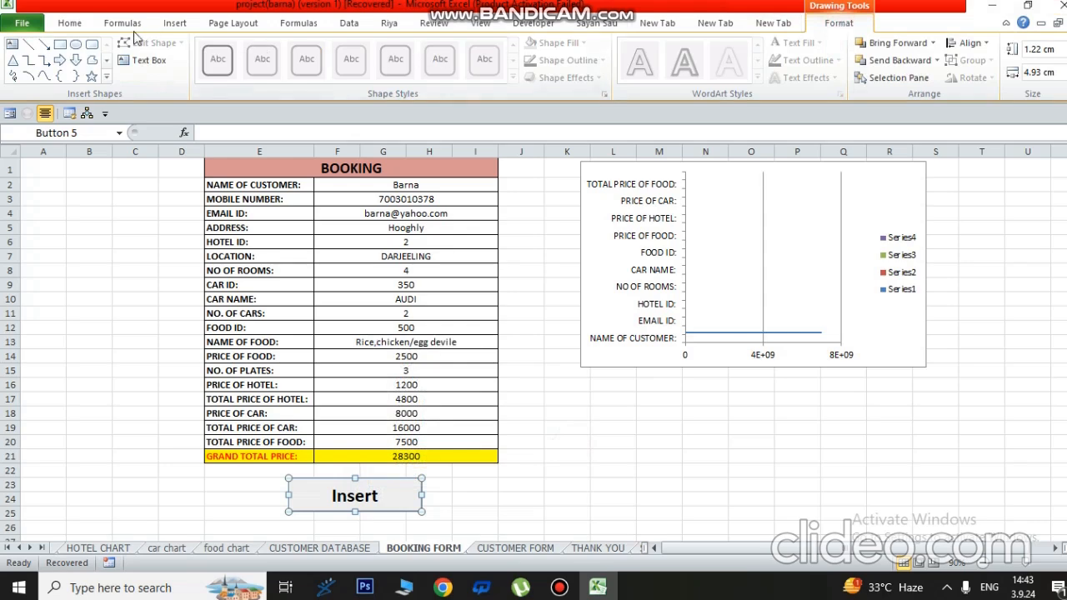
pyautogui.click(70, 23)
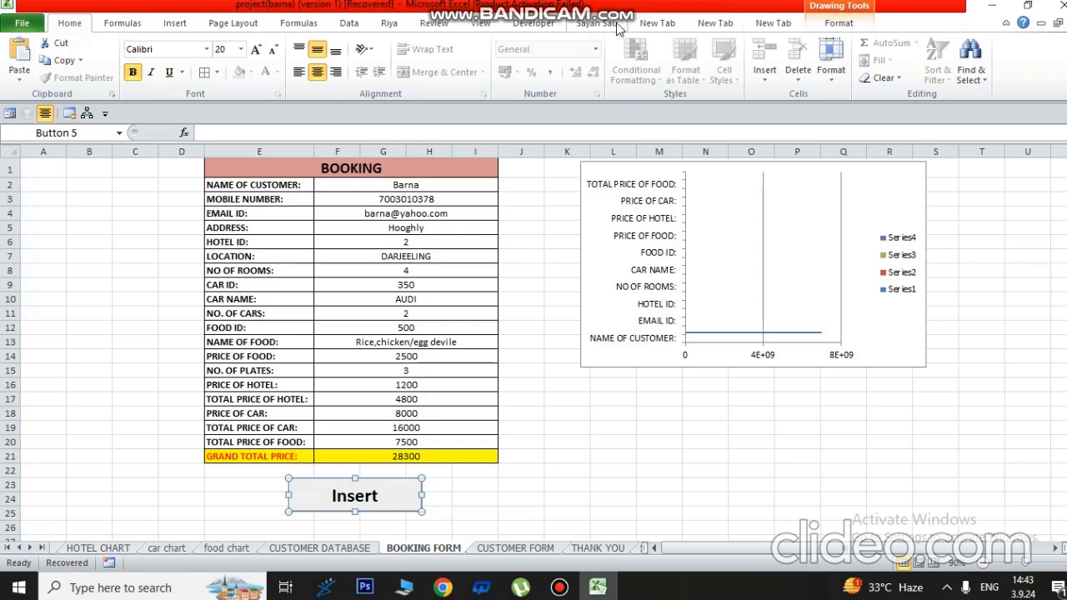
pyautogui.click(480, 23)
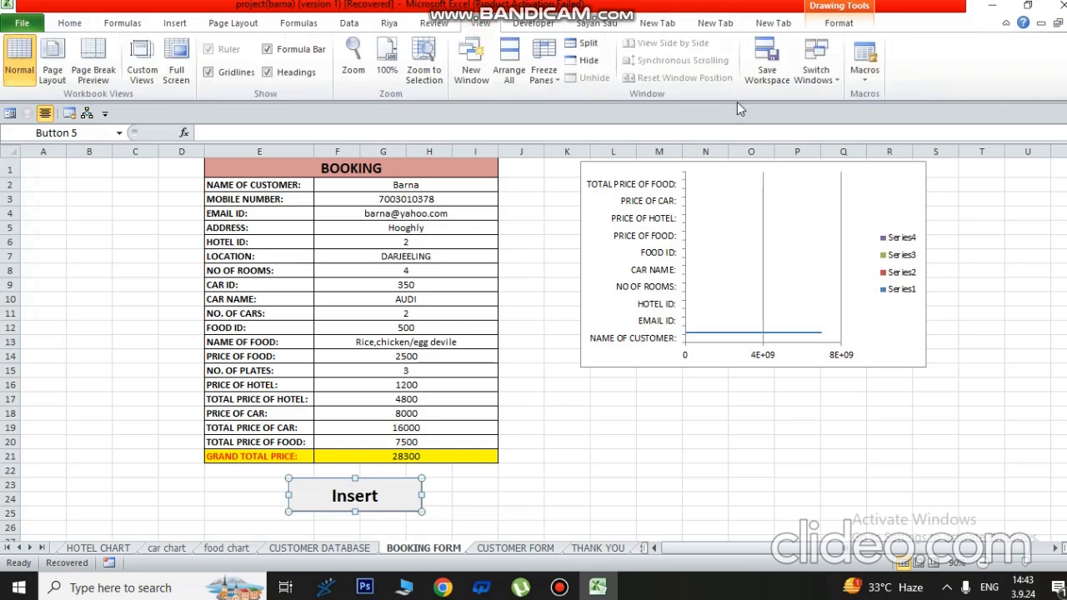
pyautogui.click(865, 68)
pyautogui.click(886, 115)
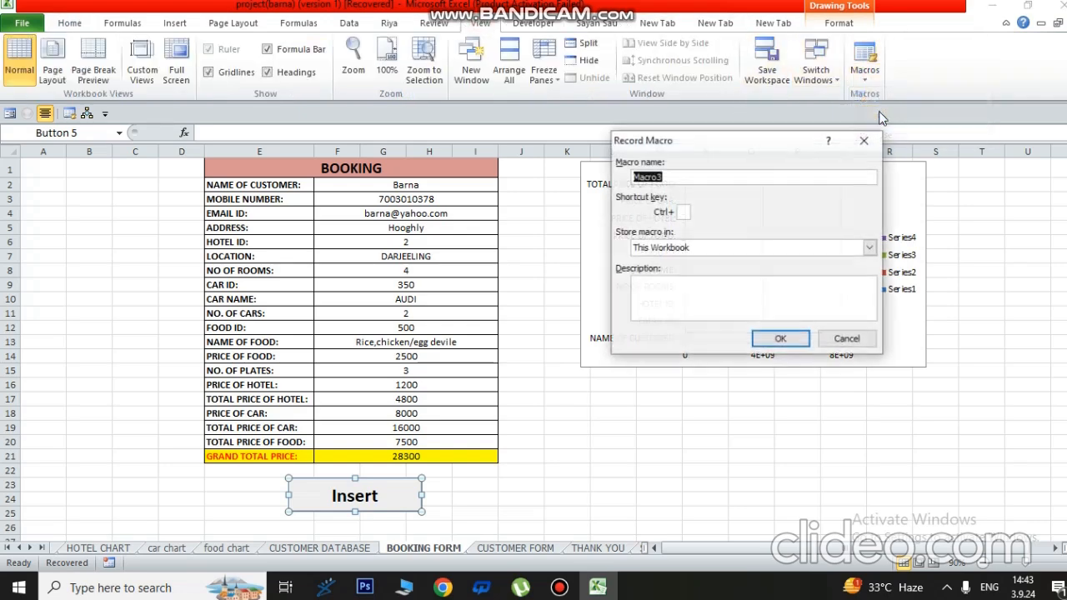
pyautogui.write('Thanks')
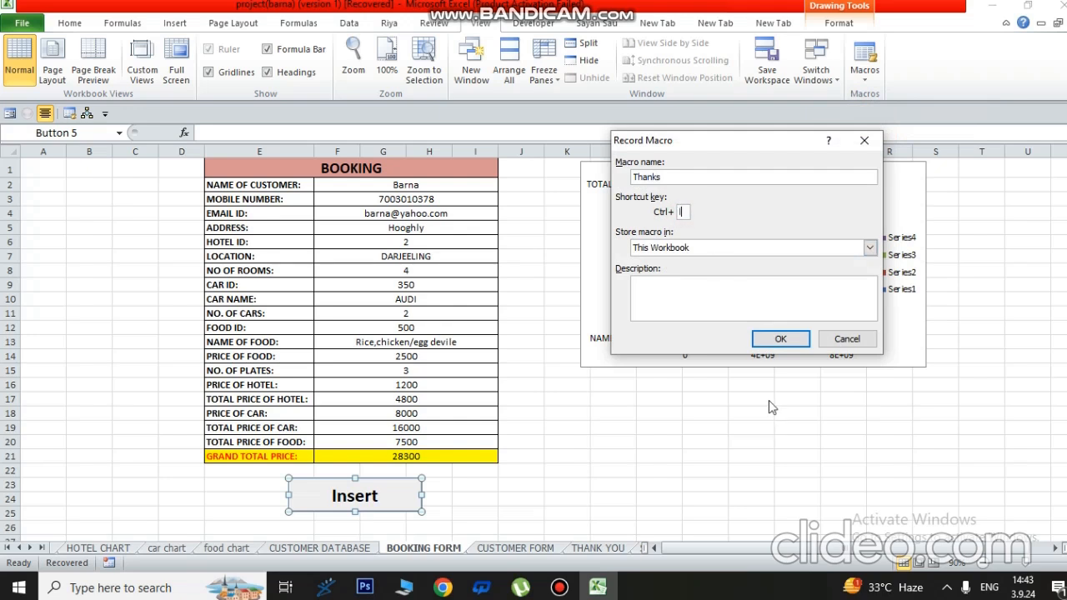
pyautogui.click(772, 339)
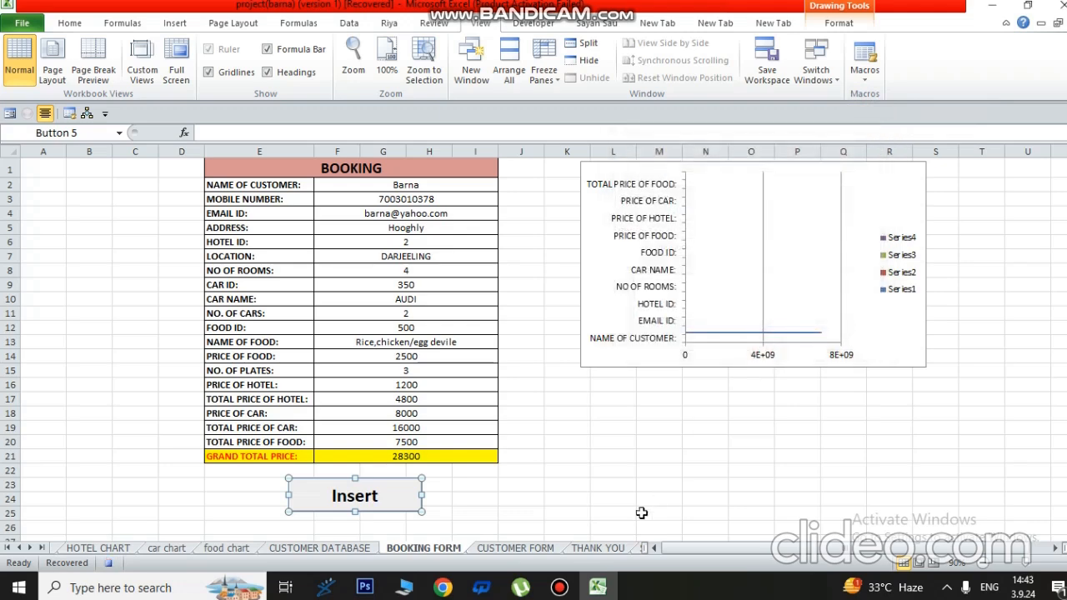
# - Record switching to the THANK YOU sheet, stop recording, and return to BOOKING FORM
pyautogui.click(594, 549)
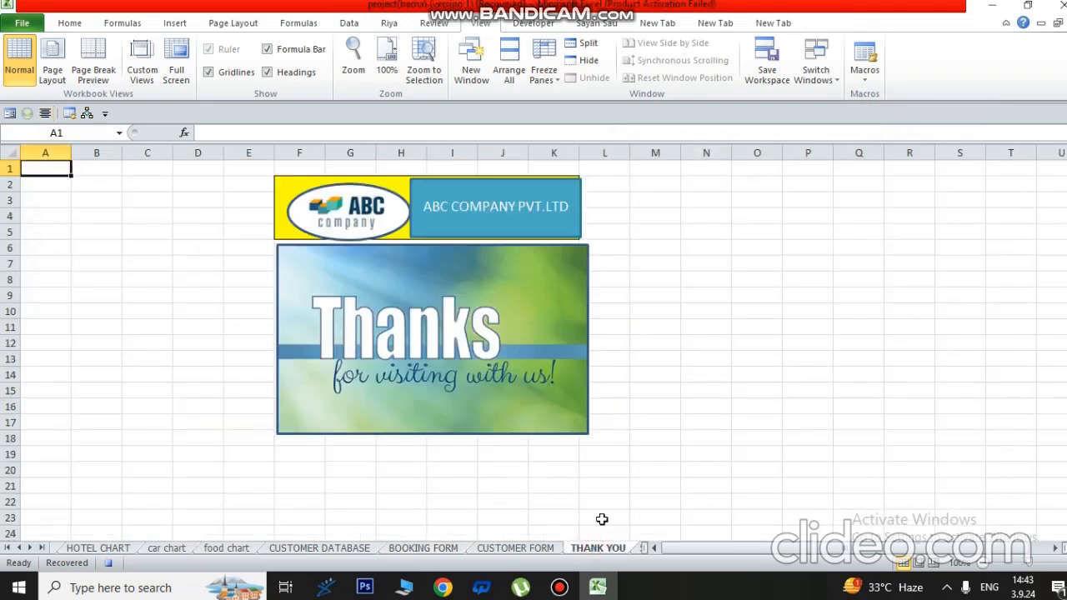
pyautogui.click(863, 79)
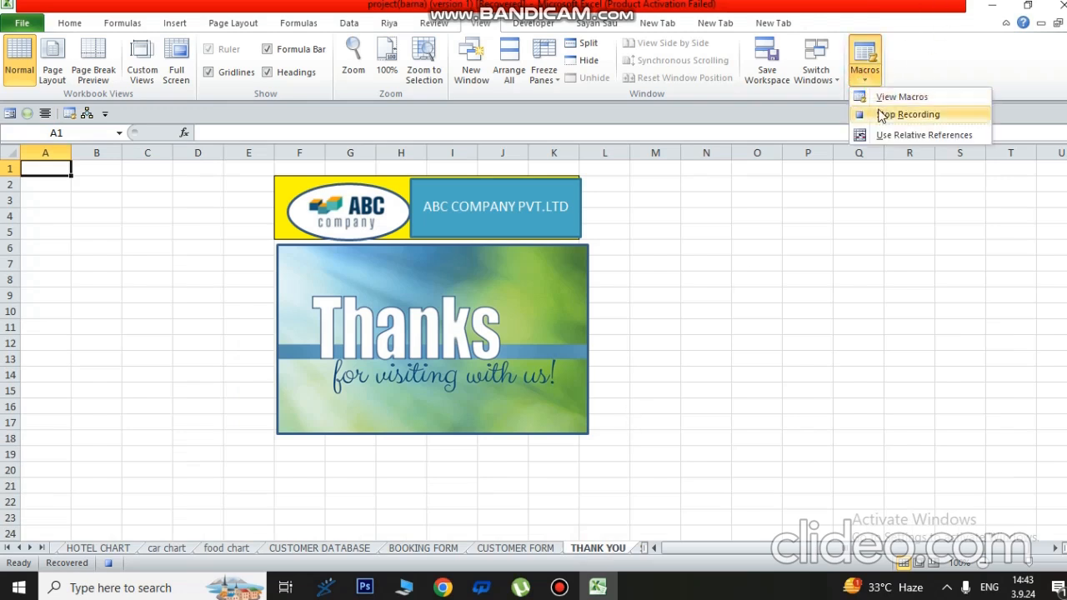
pyautogui.click(888, 115)
pyautogui.click(855, 327)
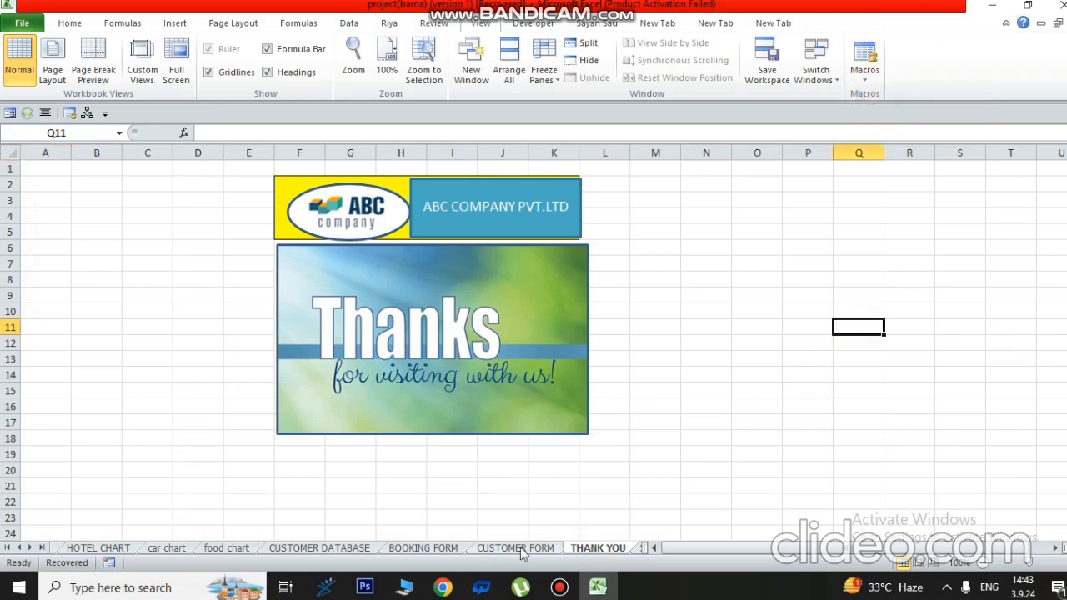
pyautogui.click(413, 553)
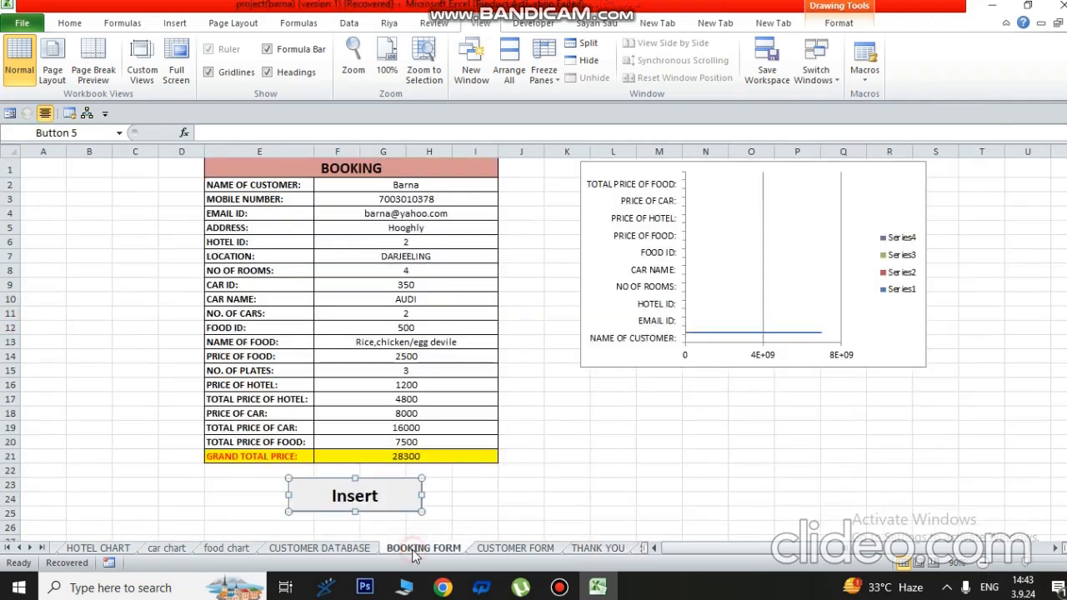
# - Assign the Thanks macro to the Insert button and test it
pyautogui.rightClick(382, 497)
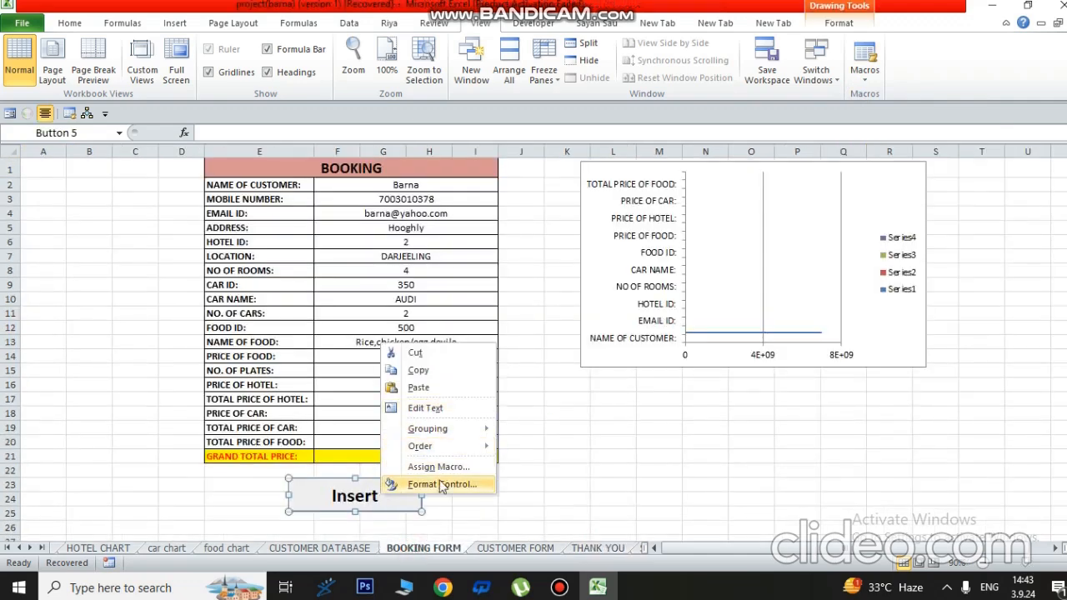
pyautogui.click(439, 467)
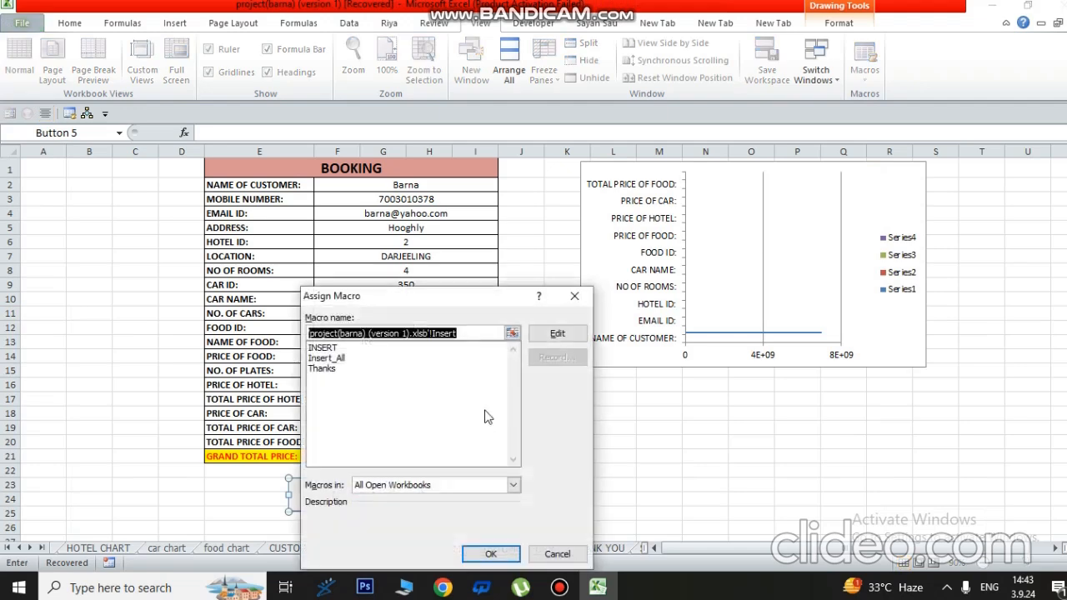
pyautogui.click(321, 368)
pyautogui.click(490, 554)
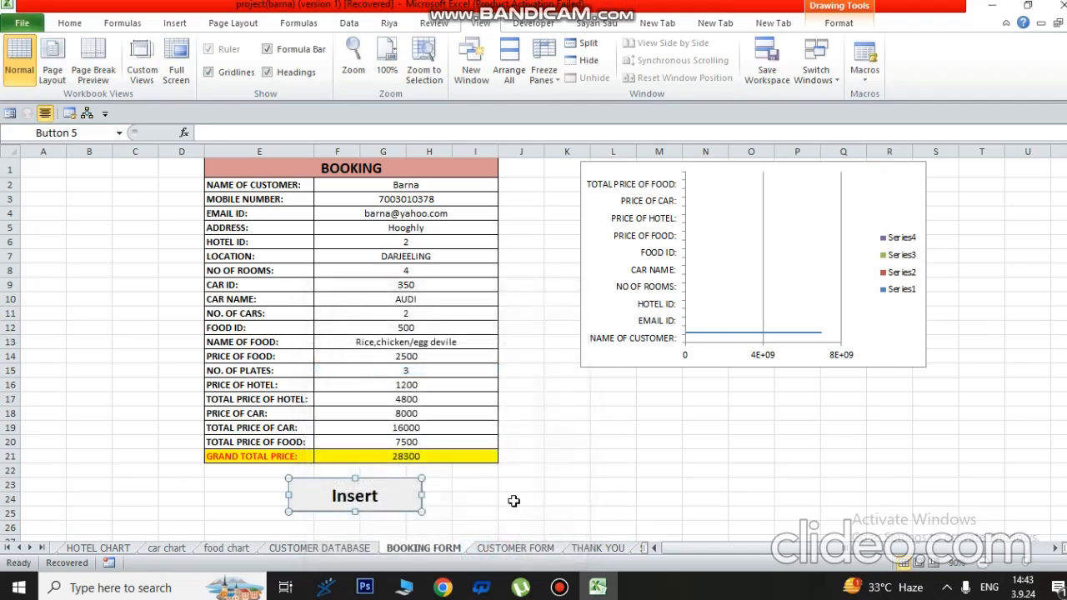
pyautogui.click(514, 501)
pyautogui.click(351, 502)
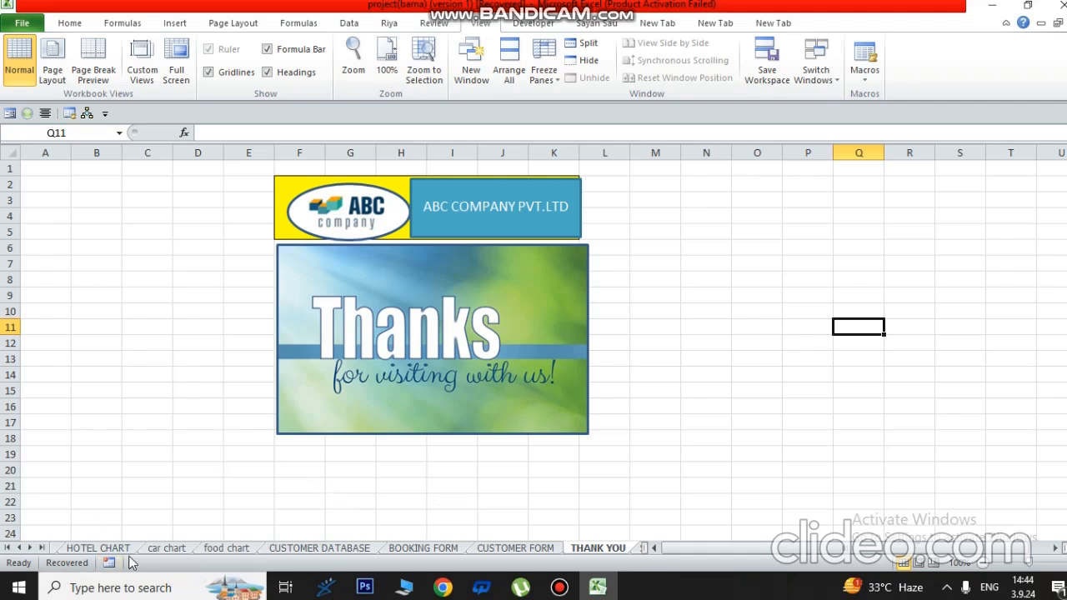
# - Go from HOTEL CHART back to the INTRODUCTION sheet with its Welcome to ABC SERVICES menu
pyautogui.click(87, 549)
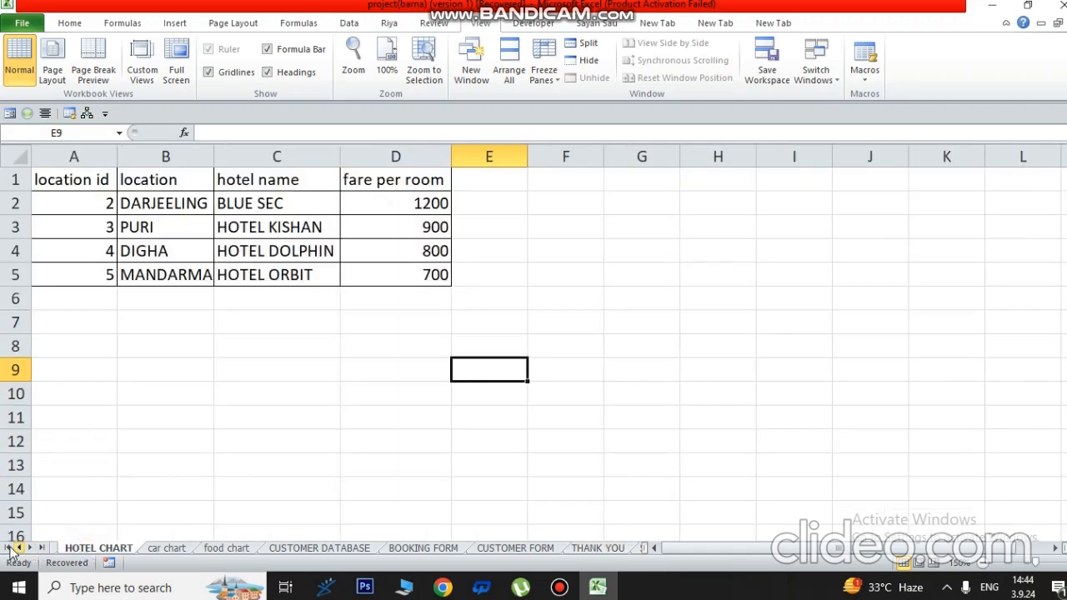
pyautogui.click(8, 548)
pyautogui.click(83, 550)
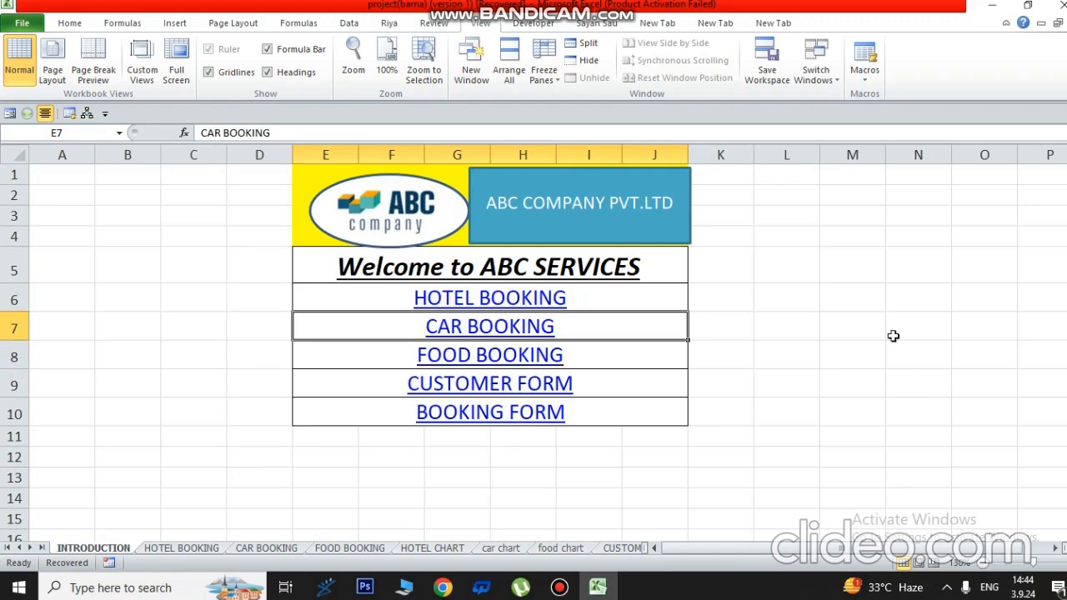
pyautogui.click(559, 587)
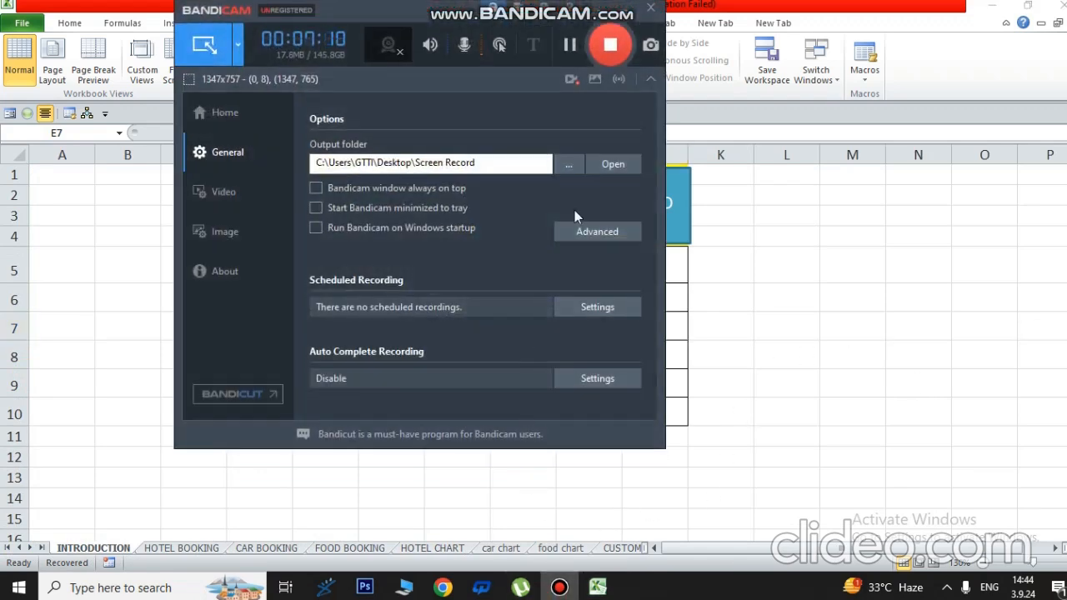